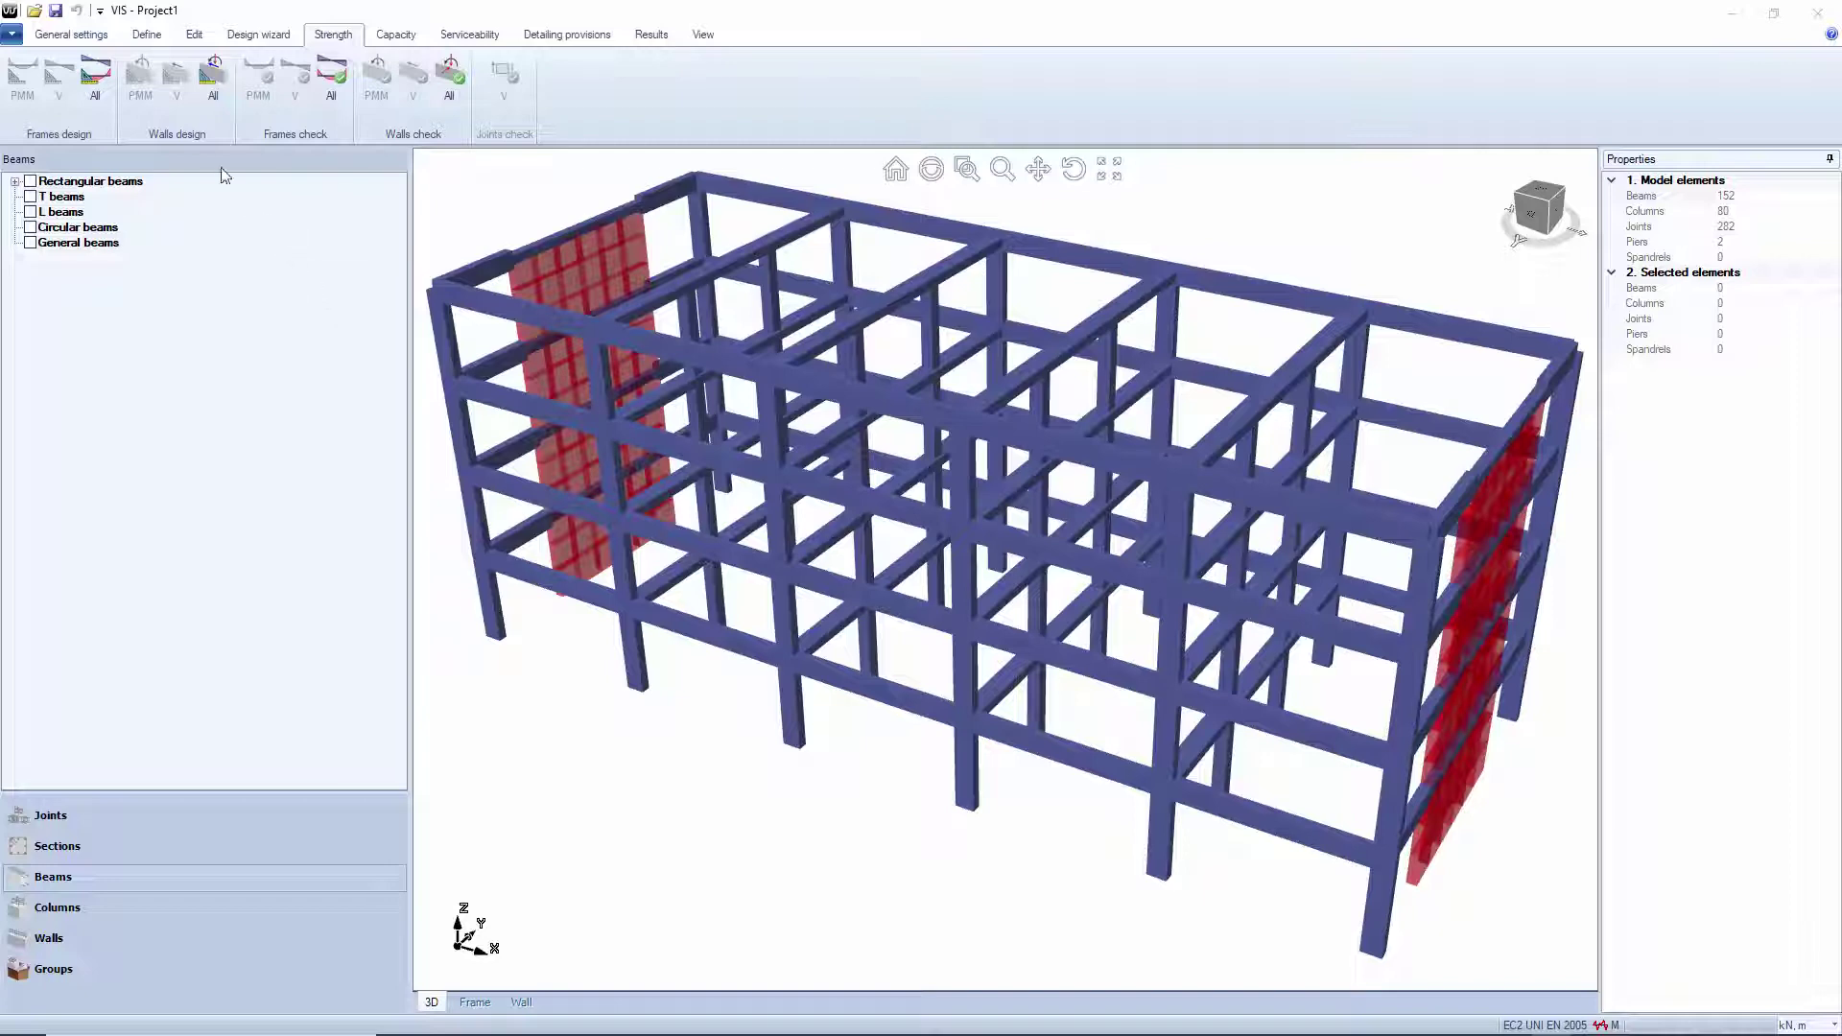
Set the seismic beam-column PMM capacity design to a fixed distribution with an As.top/As.bot ratio of 1.0
click(100, 38)
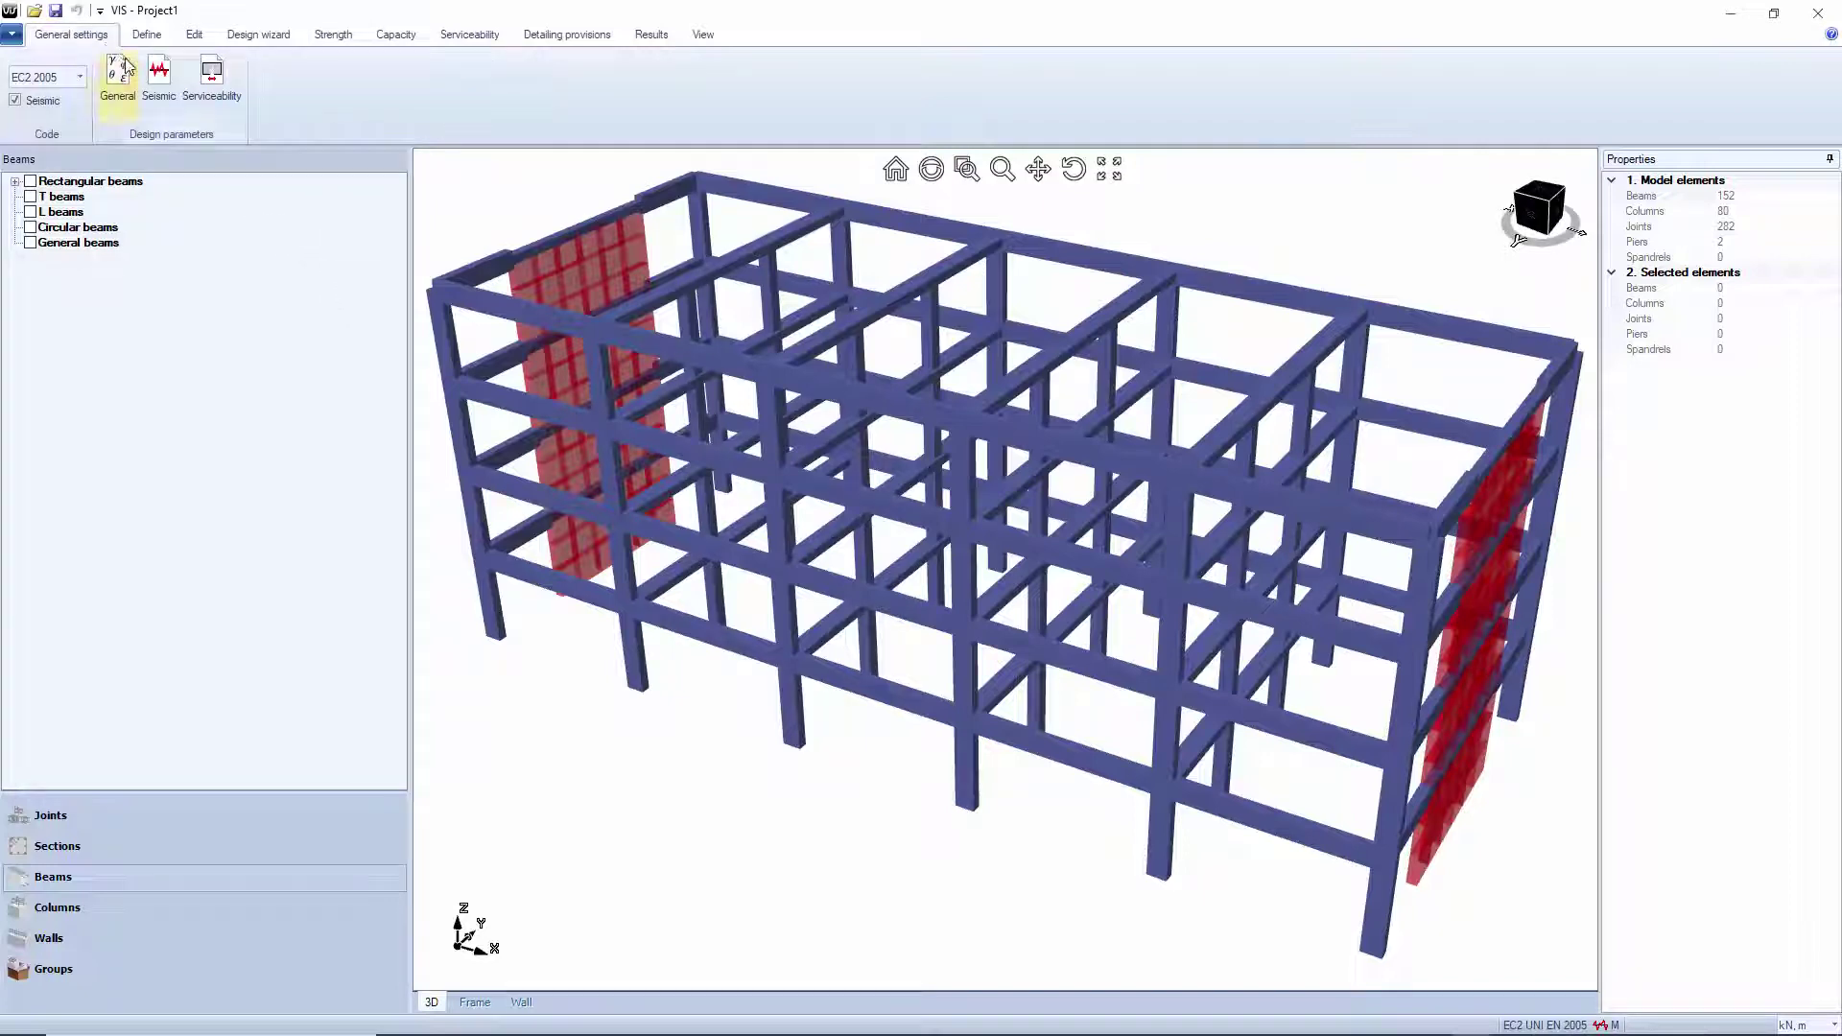
click(160, 82)
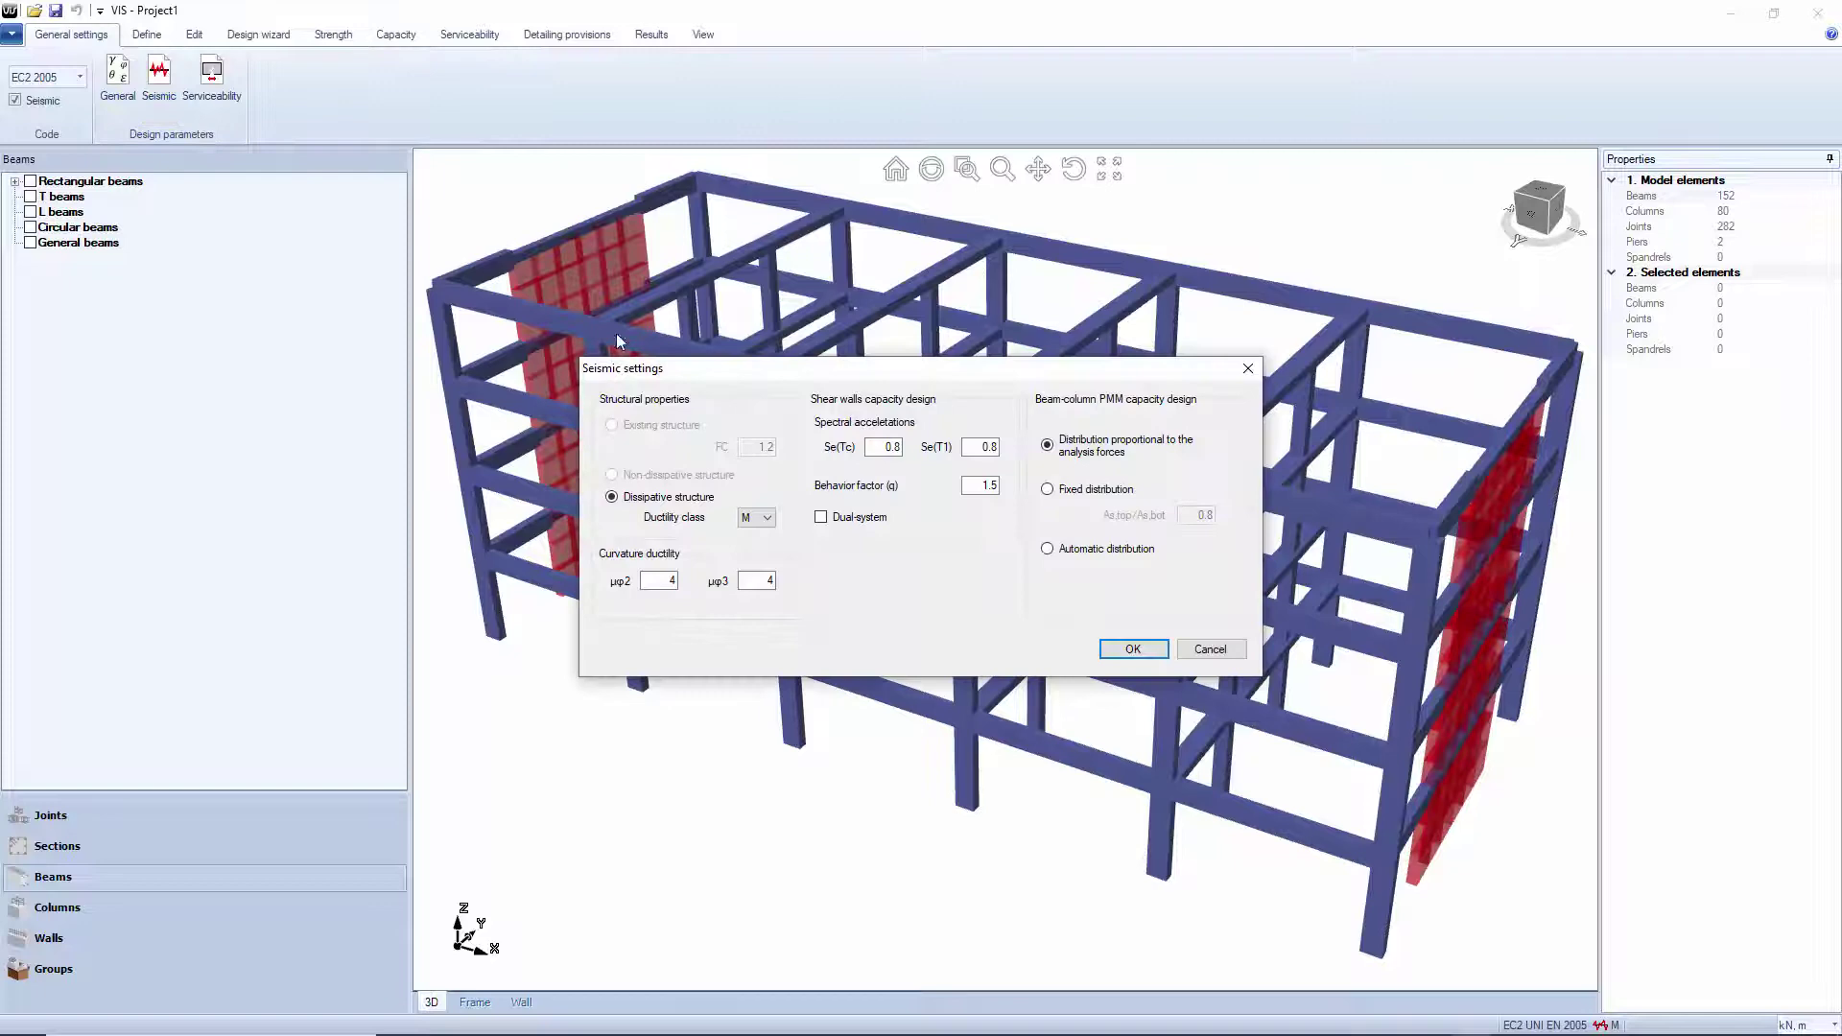
click(1047, 489)
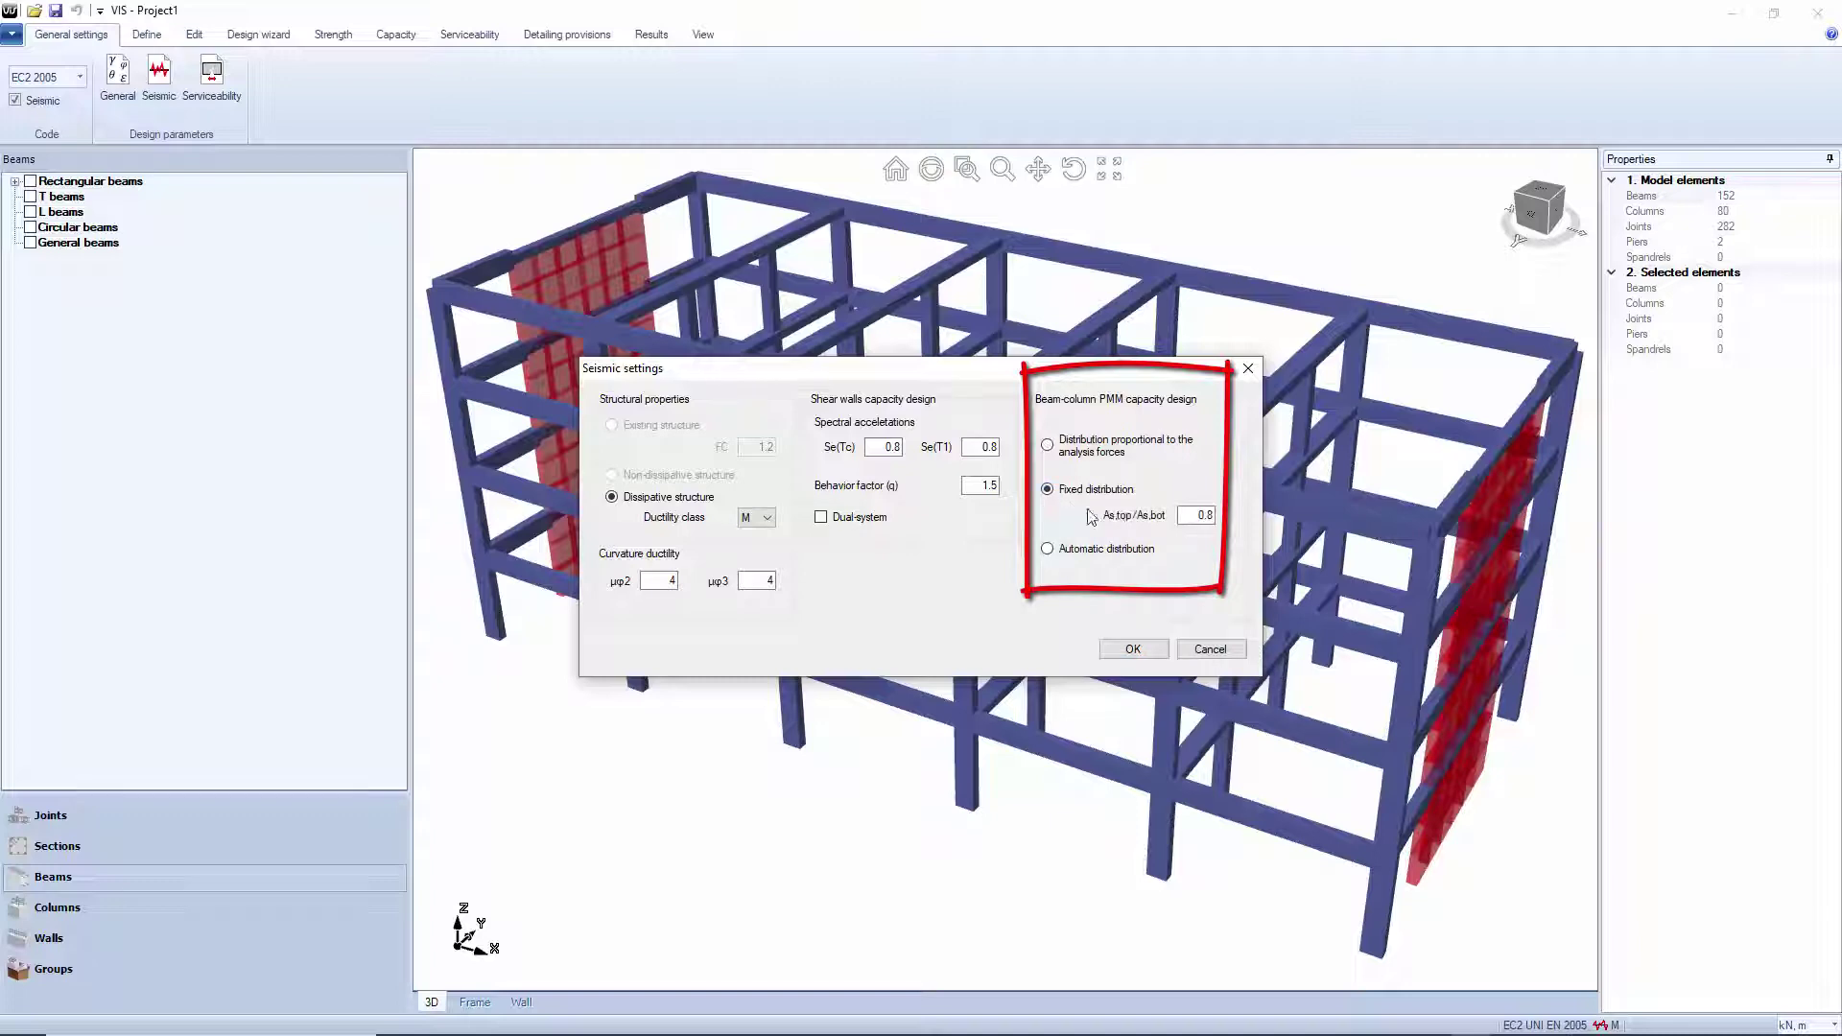
drag(1184, 514, 1235, 515)
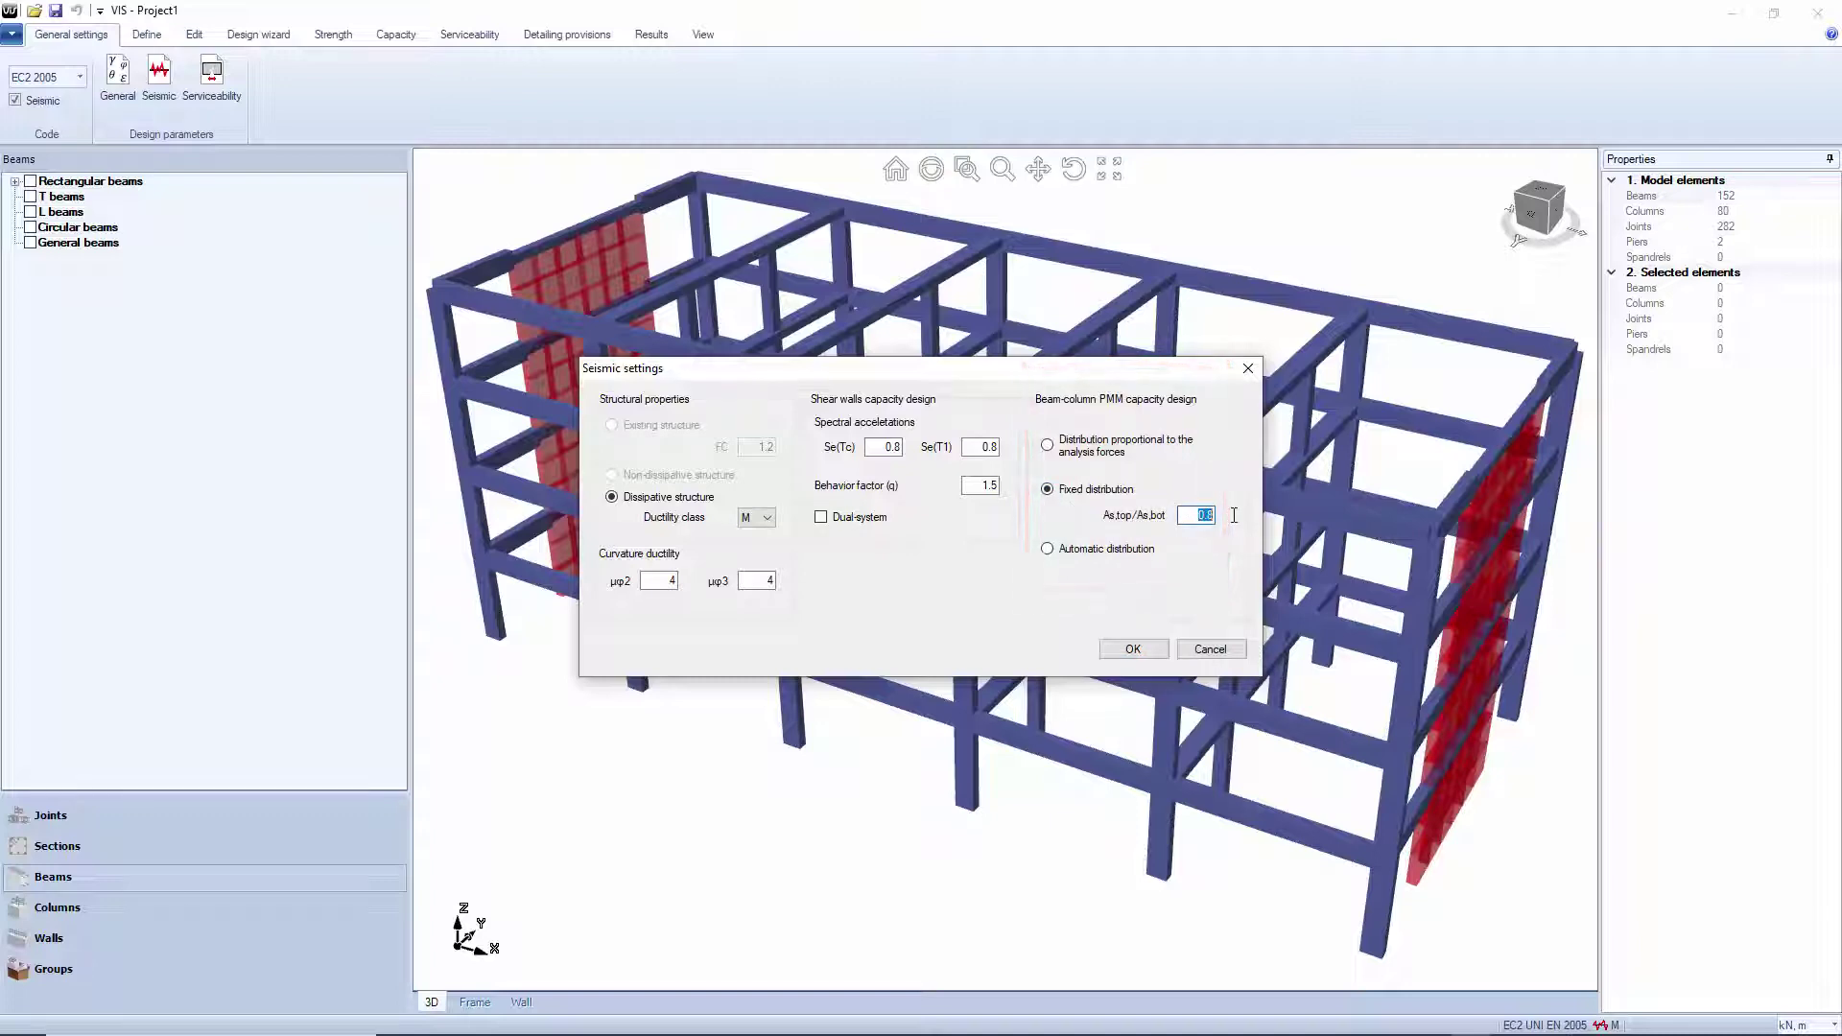
text(1.0)
click(1152, 652)
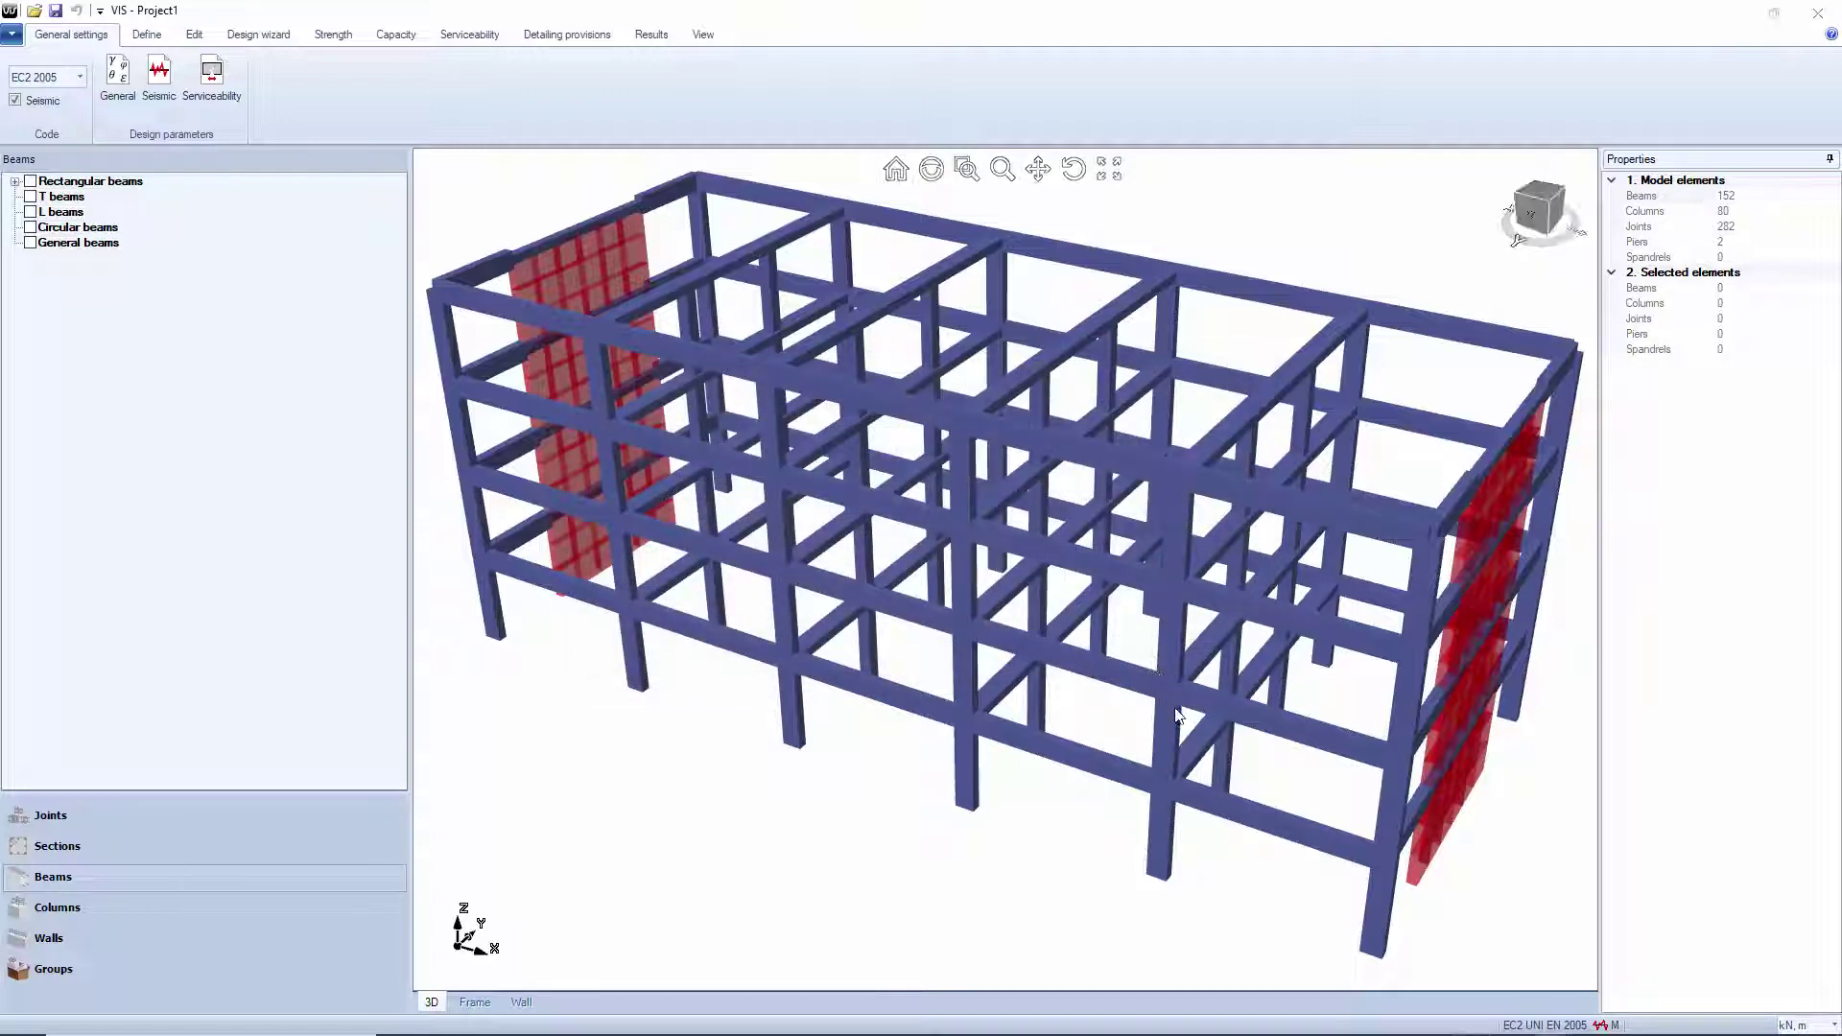
Run the frame PMM capacity design for joint 83 on the front facade to get the suggested column reinforcement, then close the results
click(1154, 664)
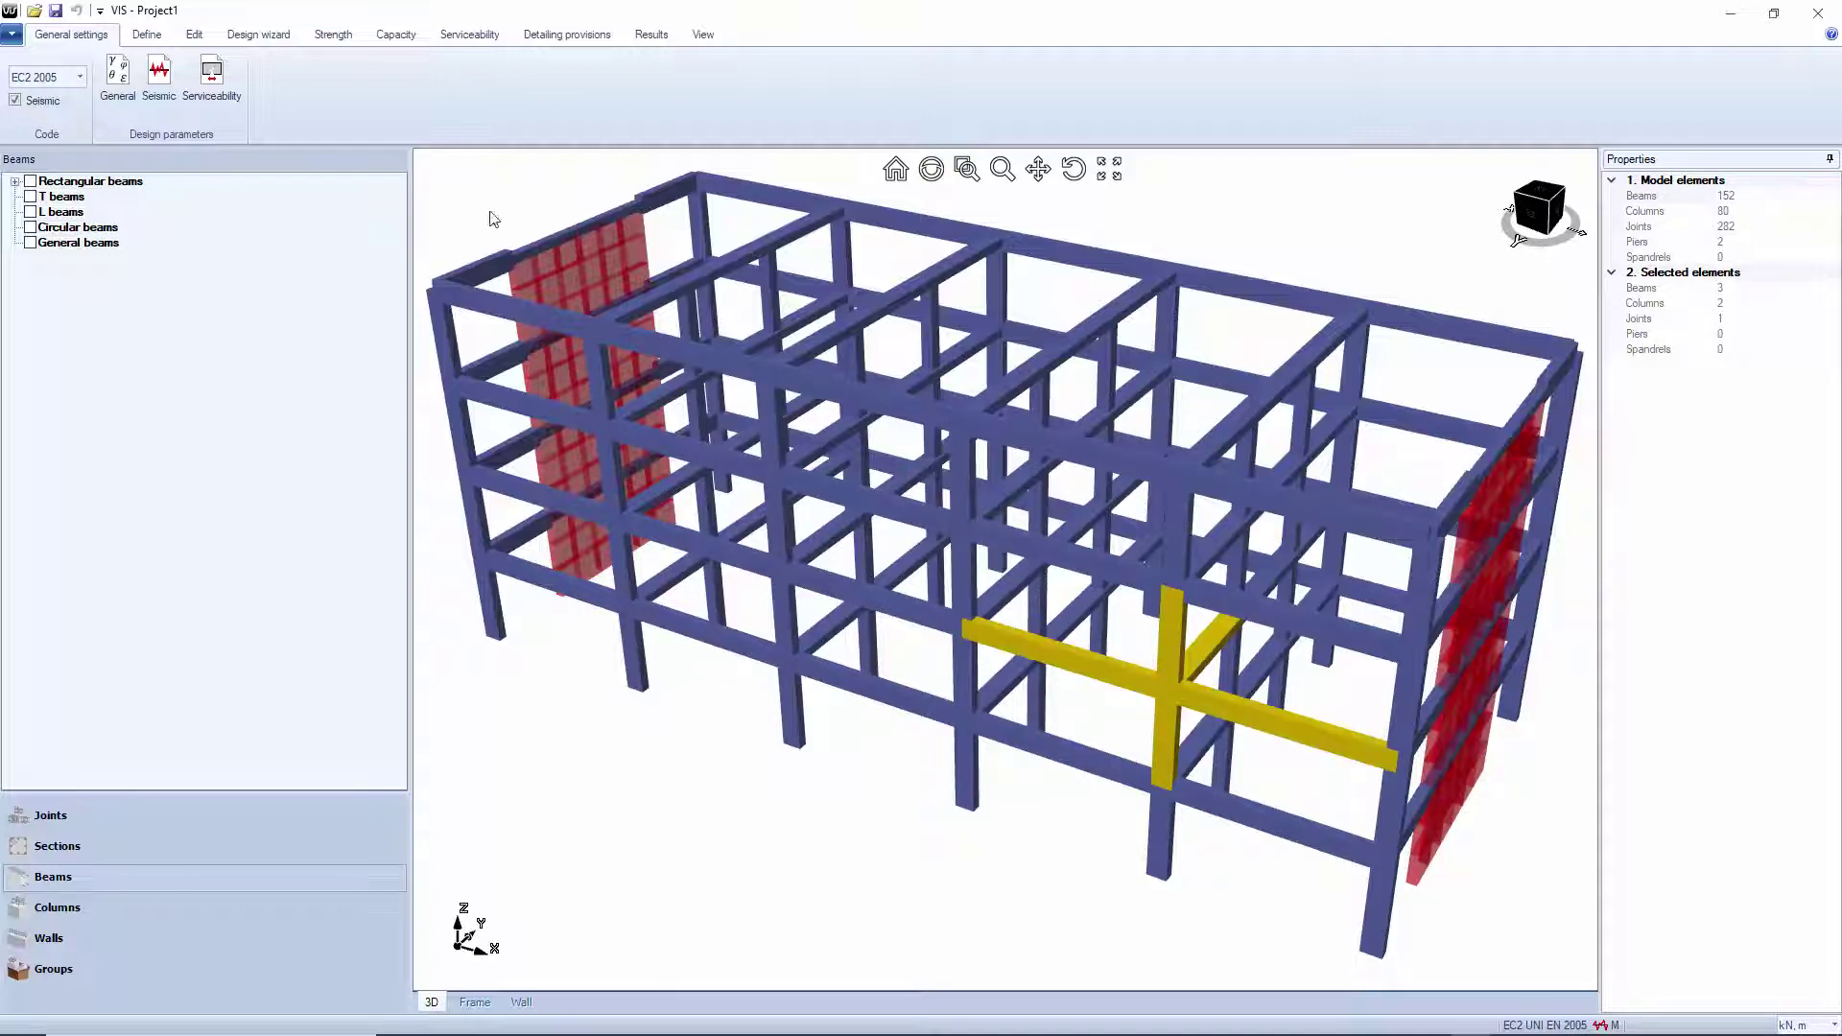
click(419, 40)
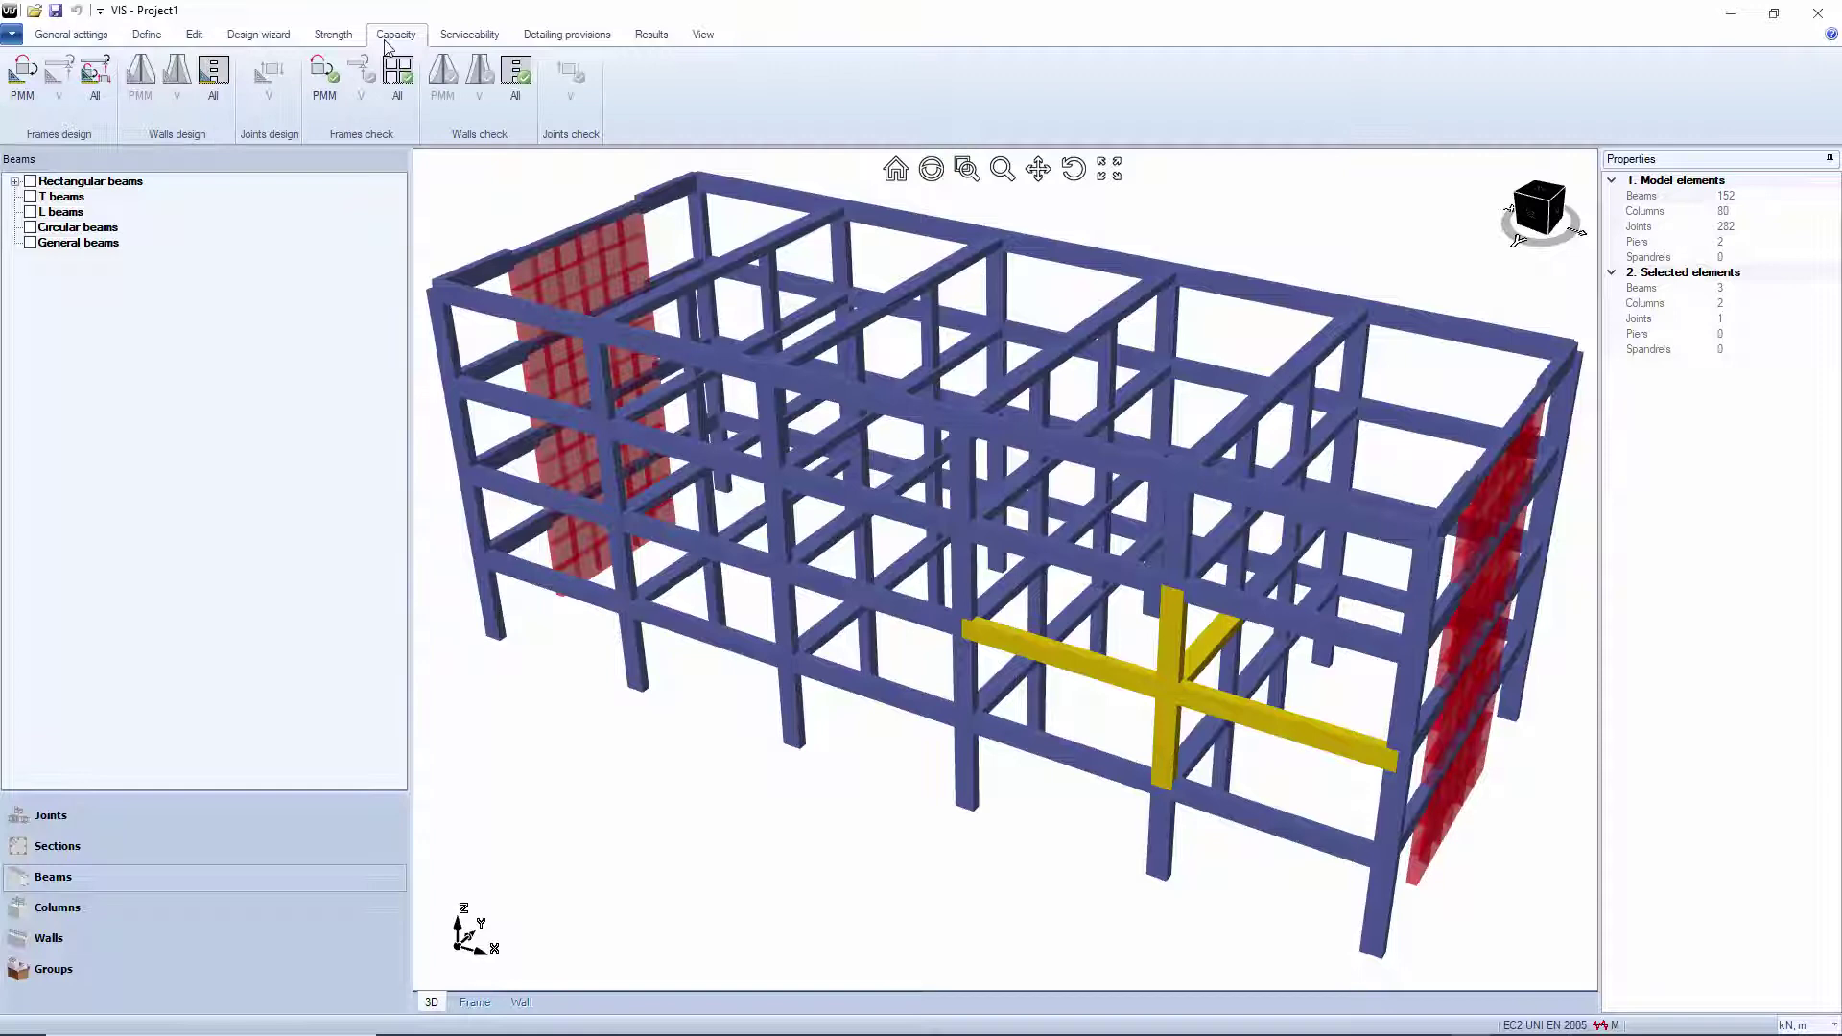
click(21, 92)
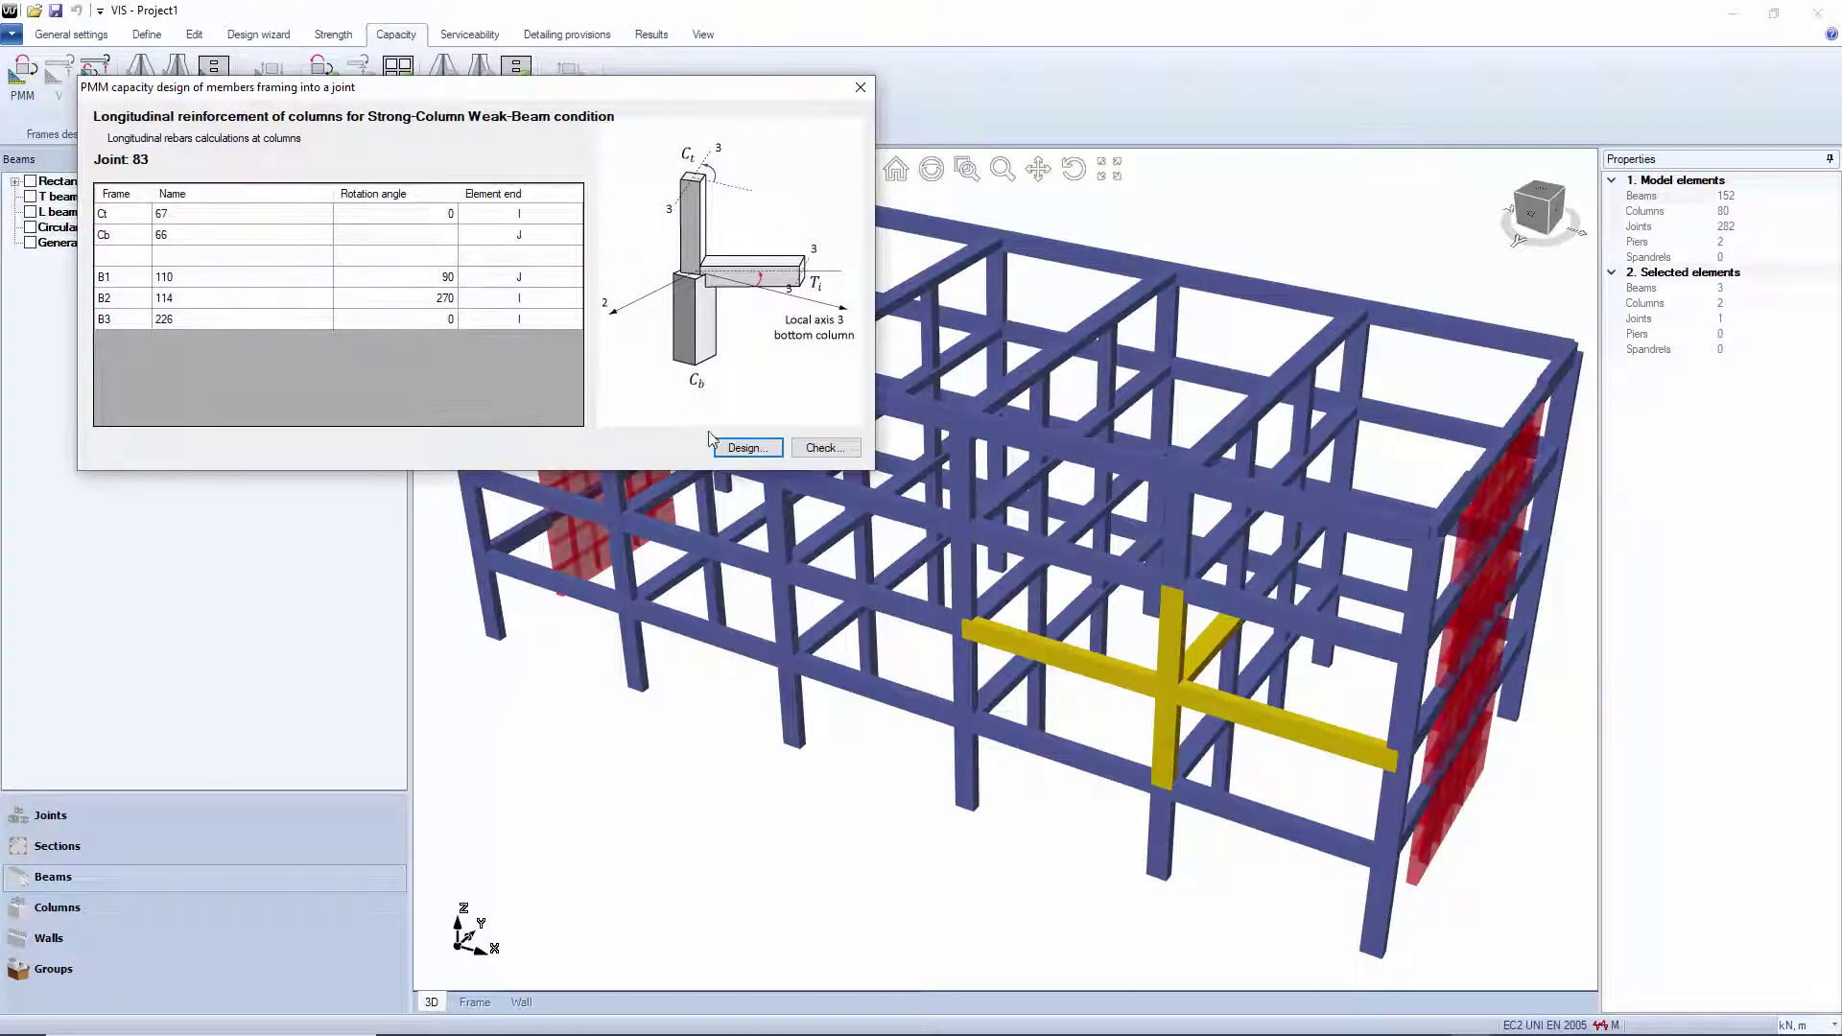
click(732, 449)
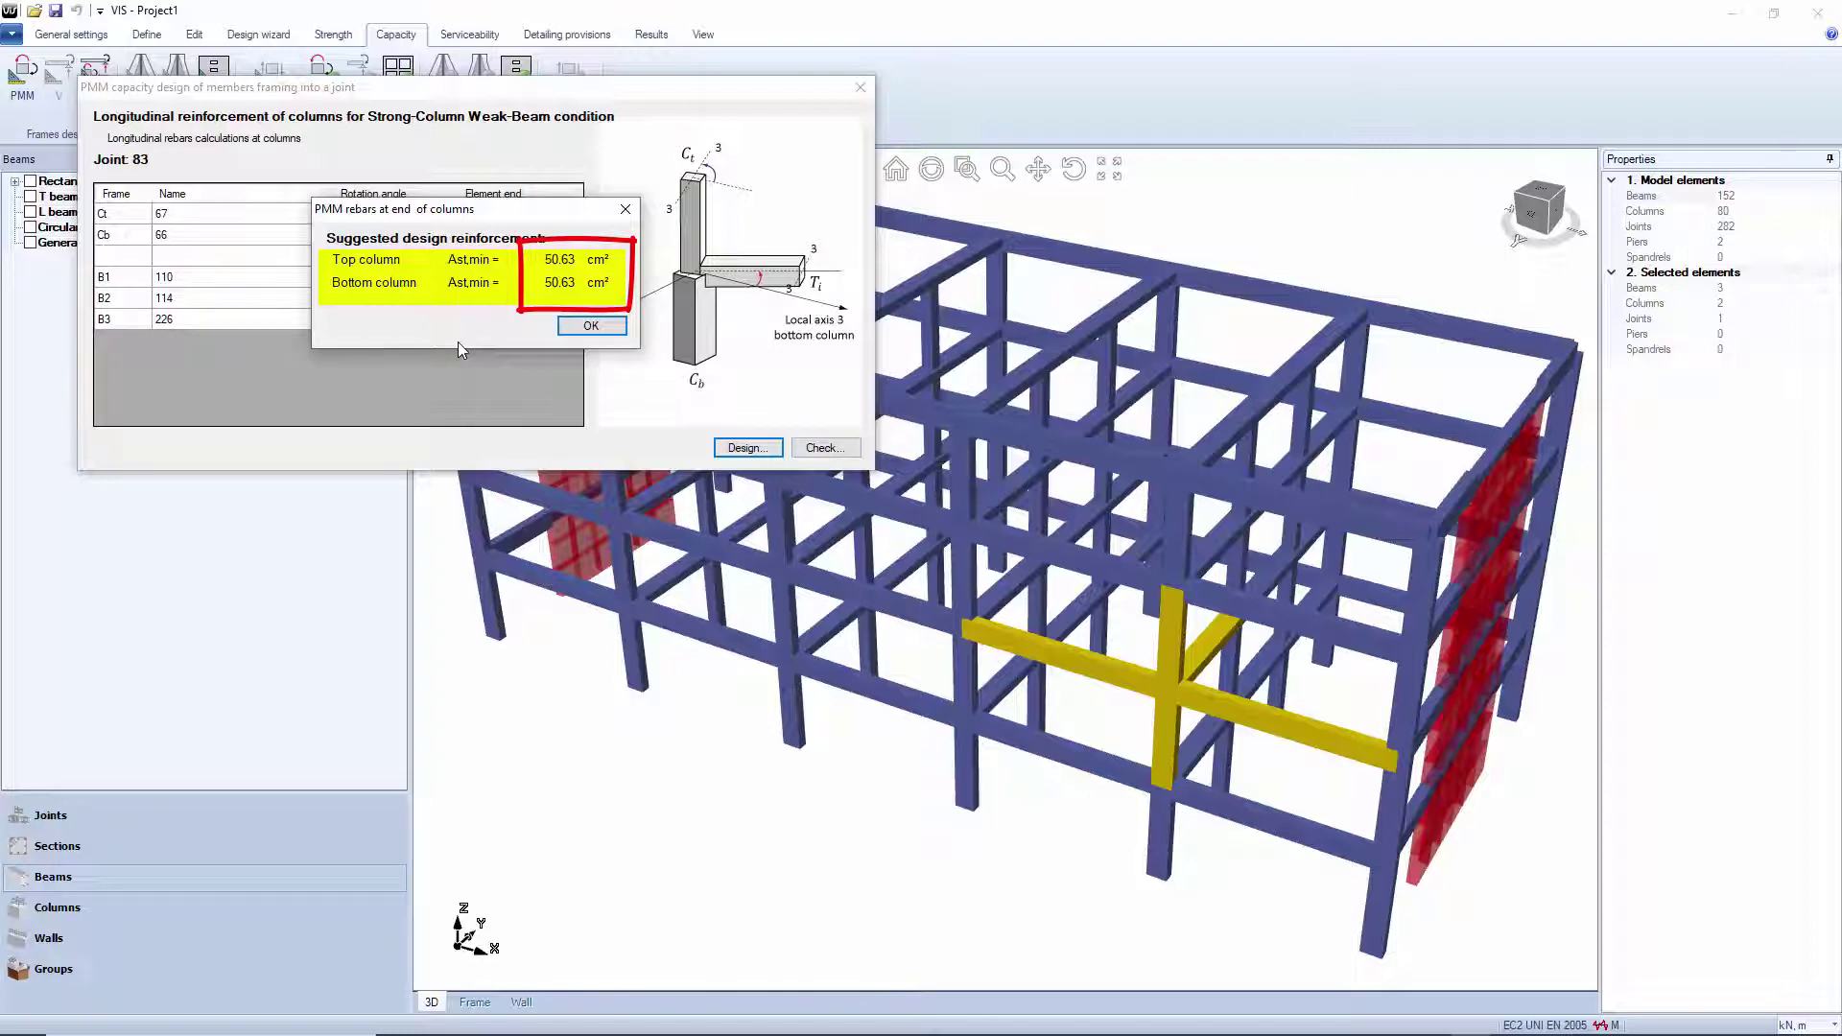
click(582, 327)
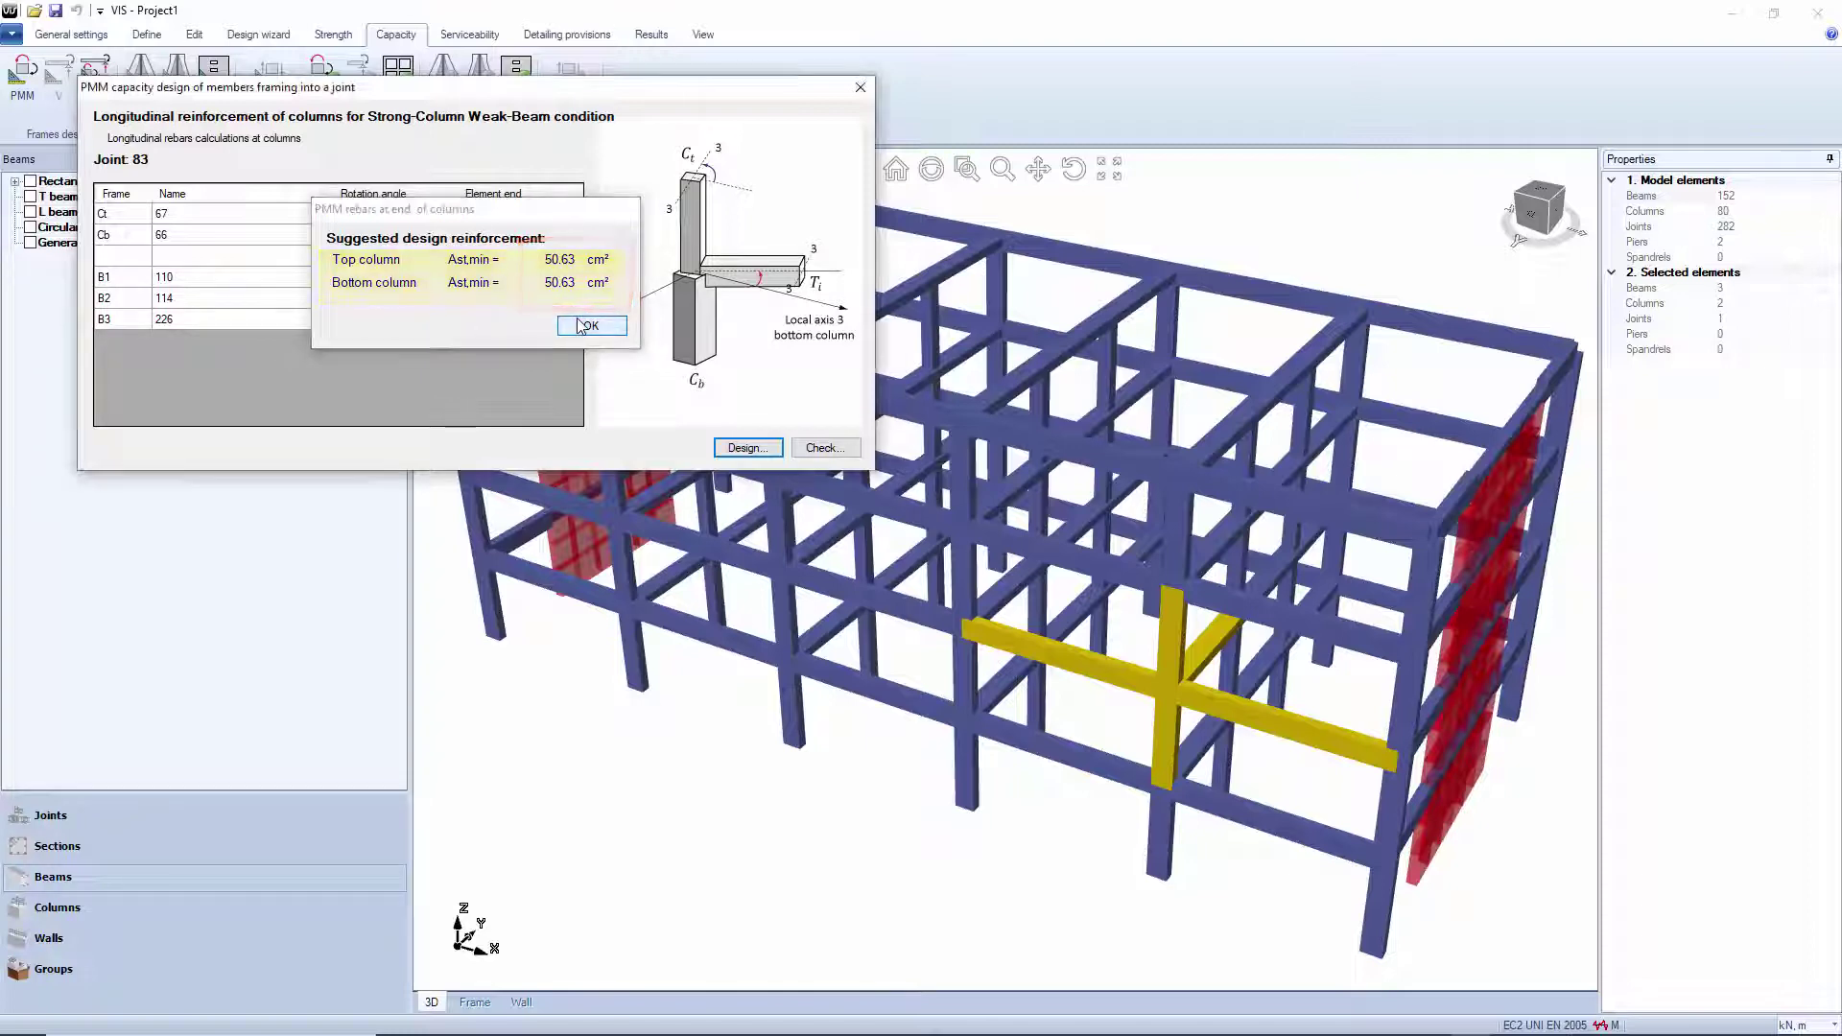
click(861, 88)
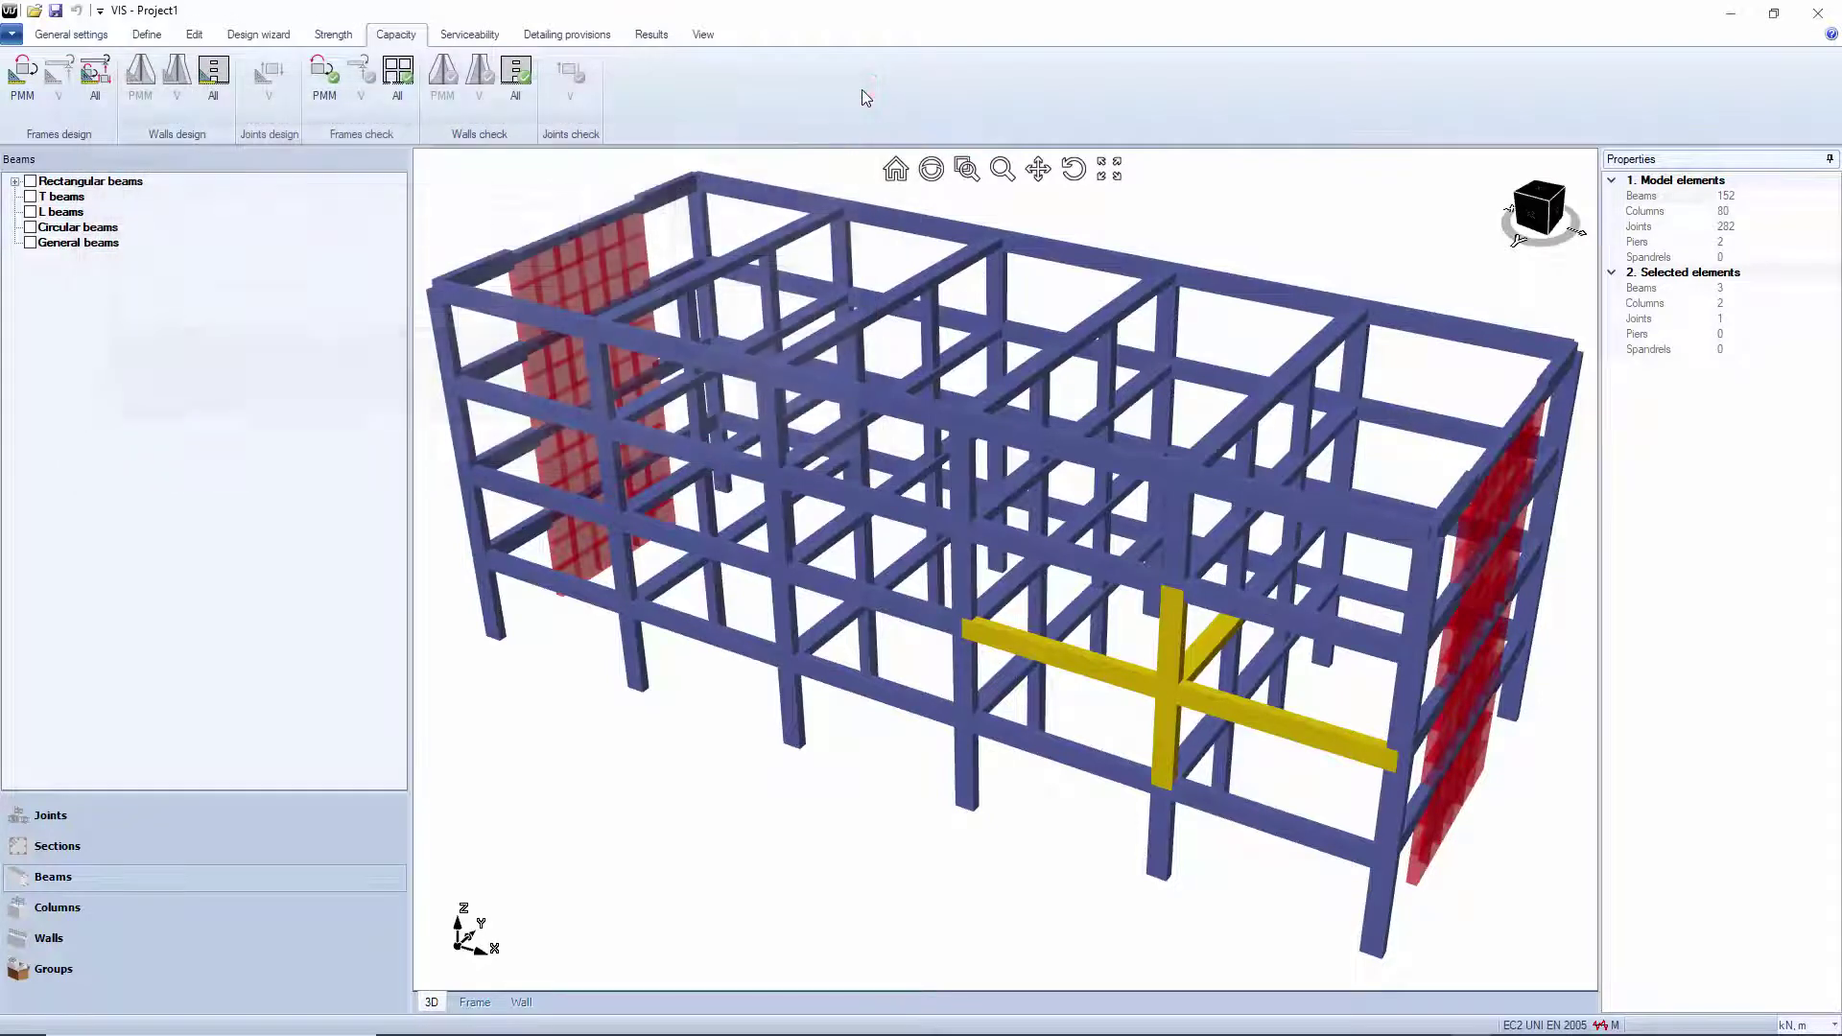
Give segment 3 of the column below joint 83 parametric reinforcing with 5 horizontal rebars, 3 vertical rebars and diameter d 22
click(1165, 717)
click(475, 1001)
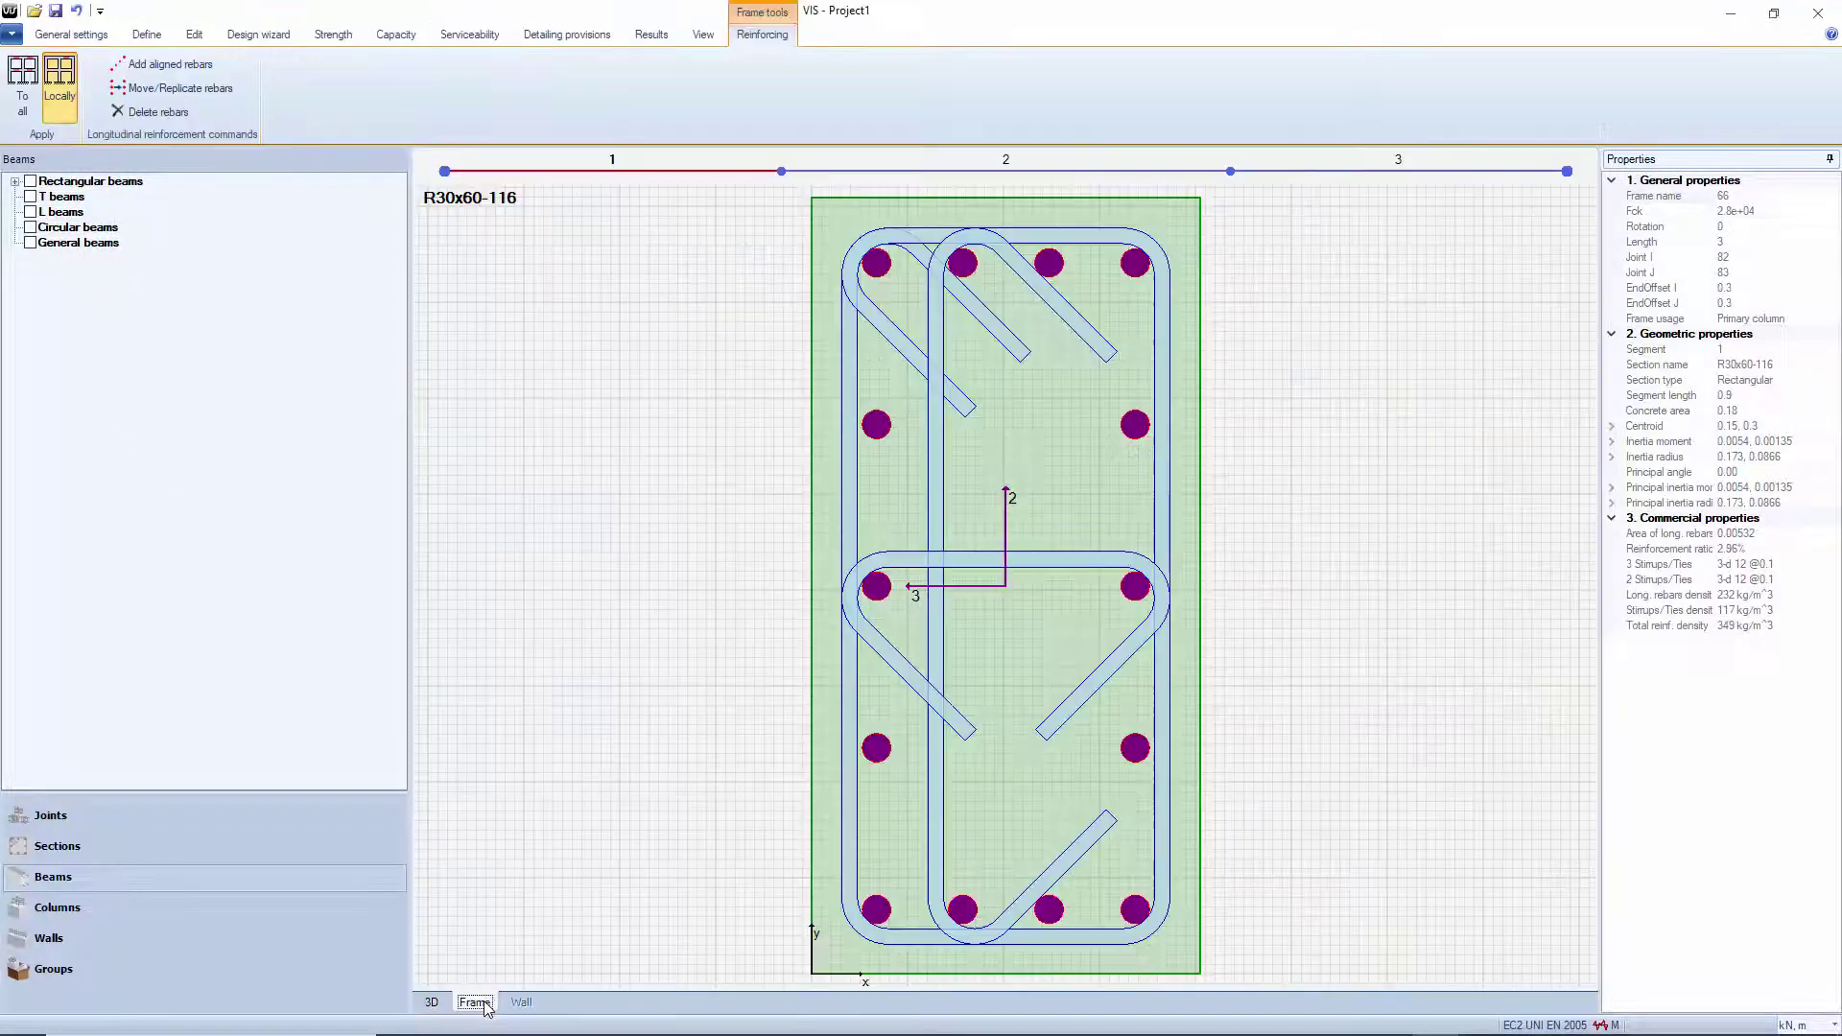
click(1387, 174)
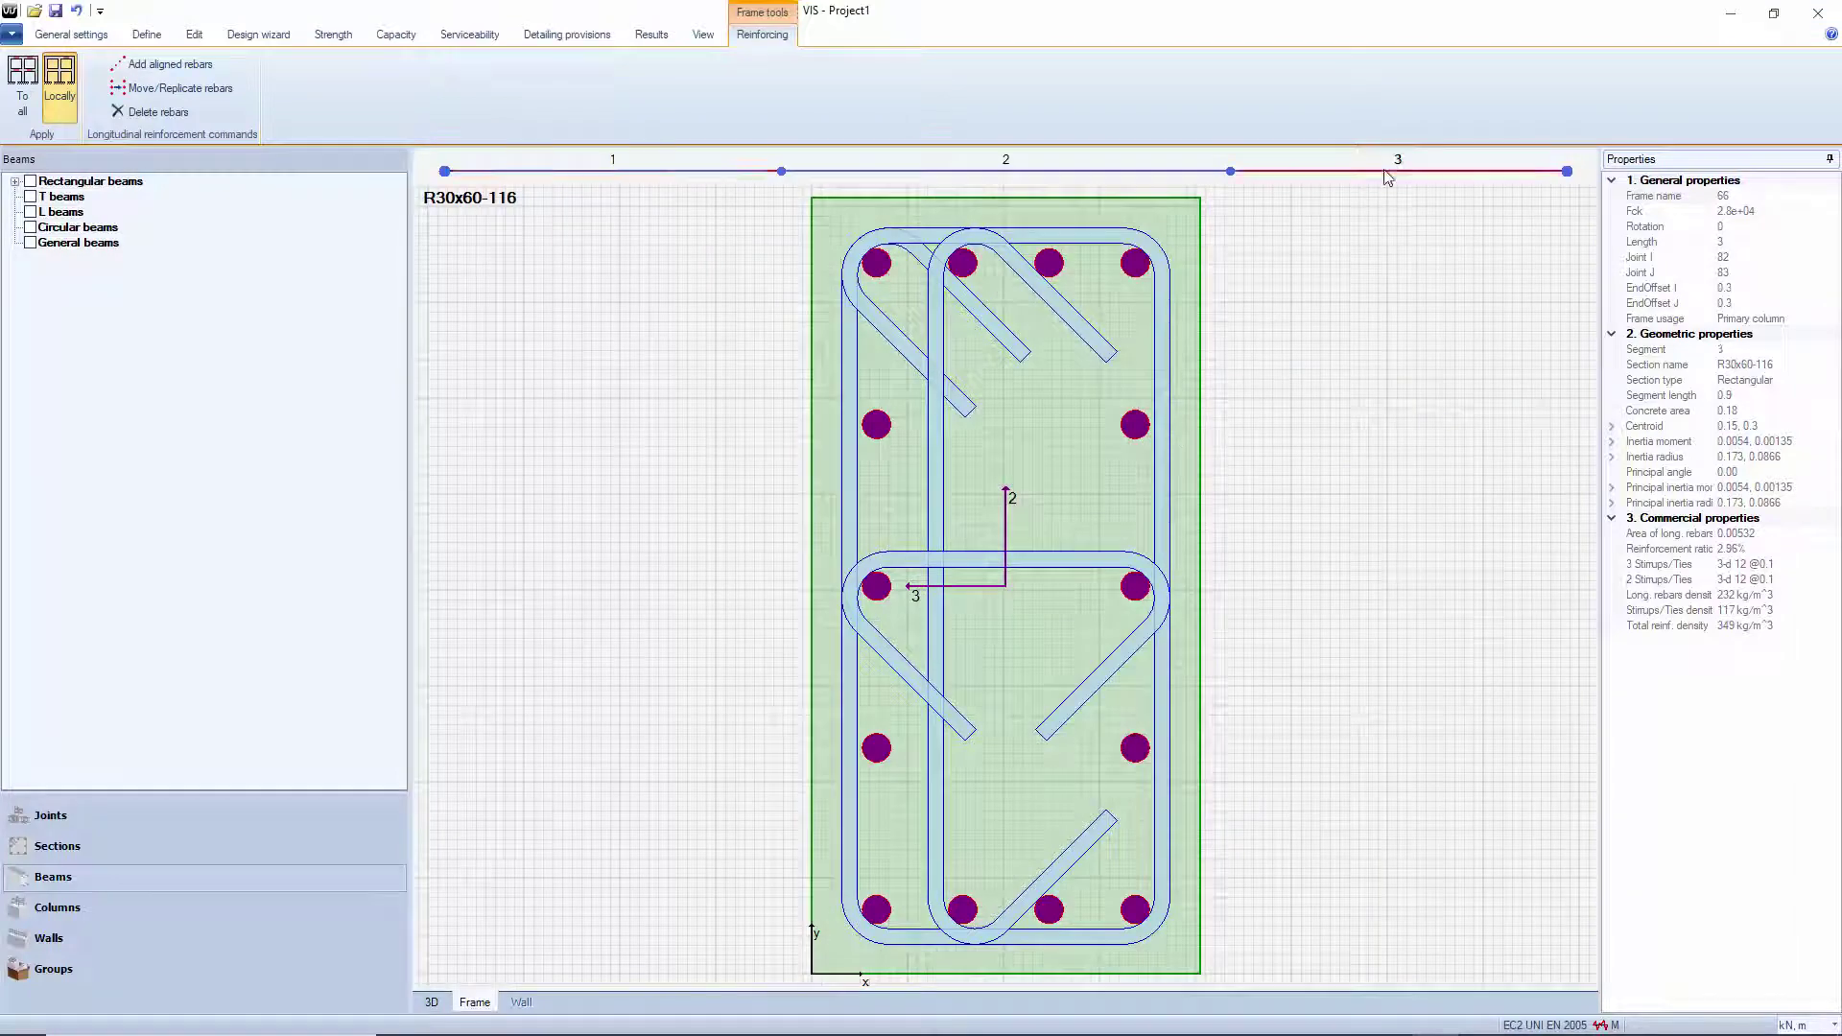
right_click(1096, 422)
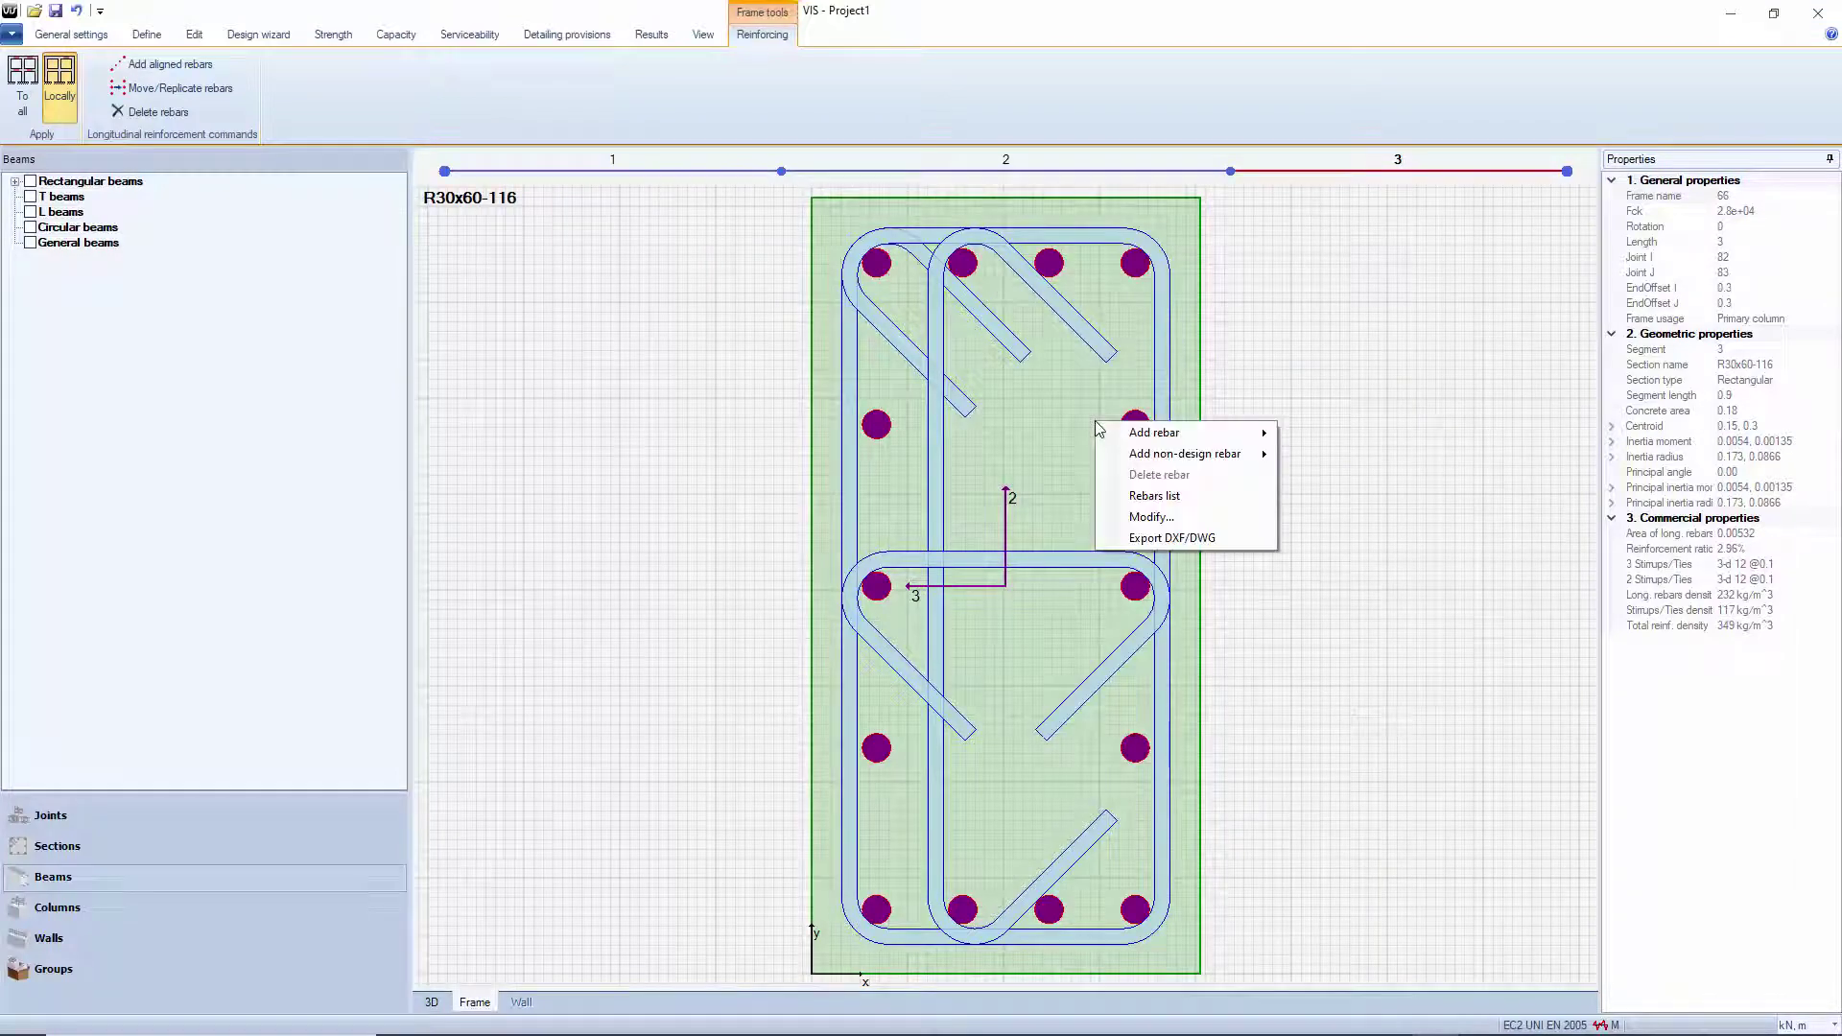
click(1151, 516)
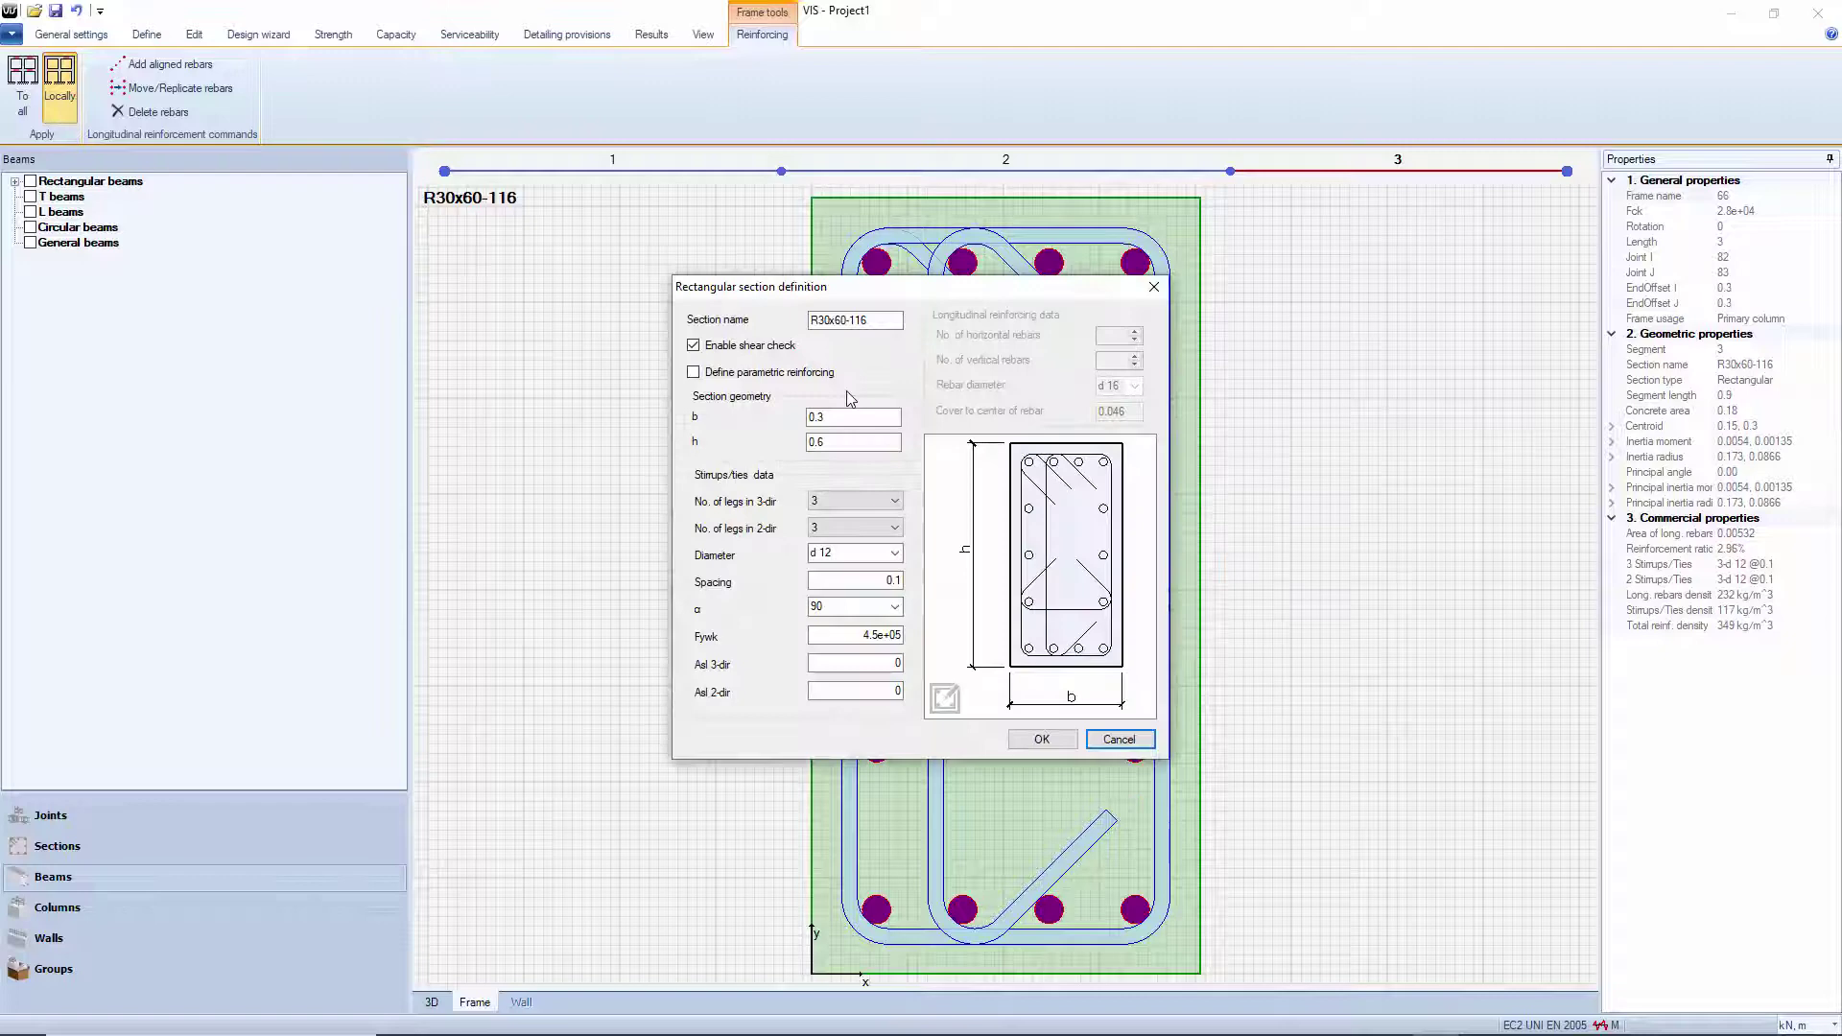
click(693, 373)
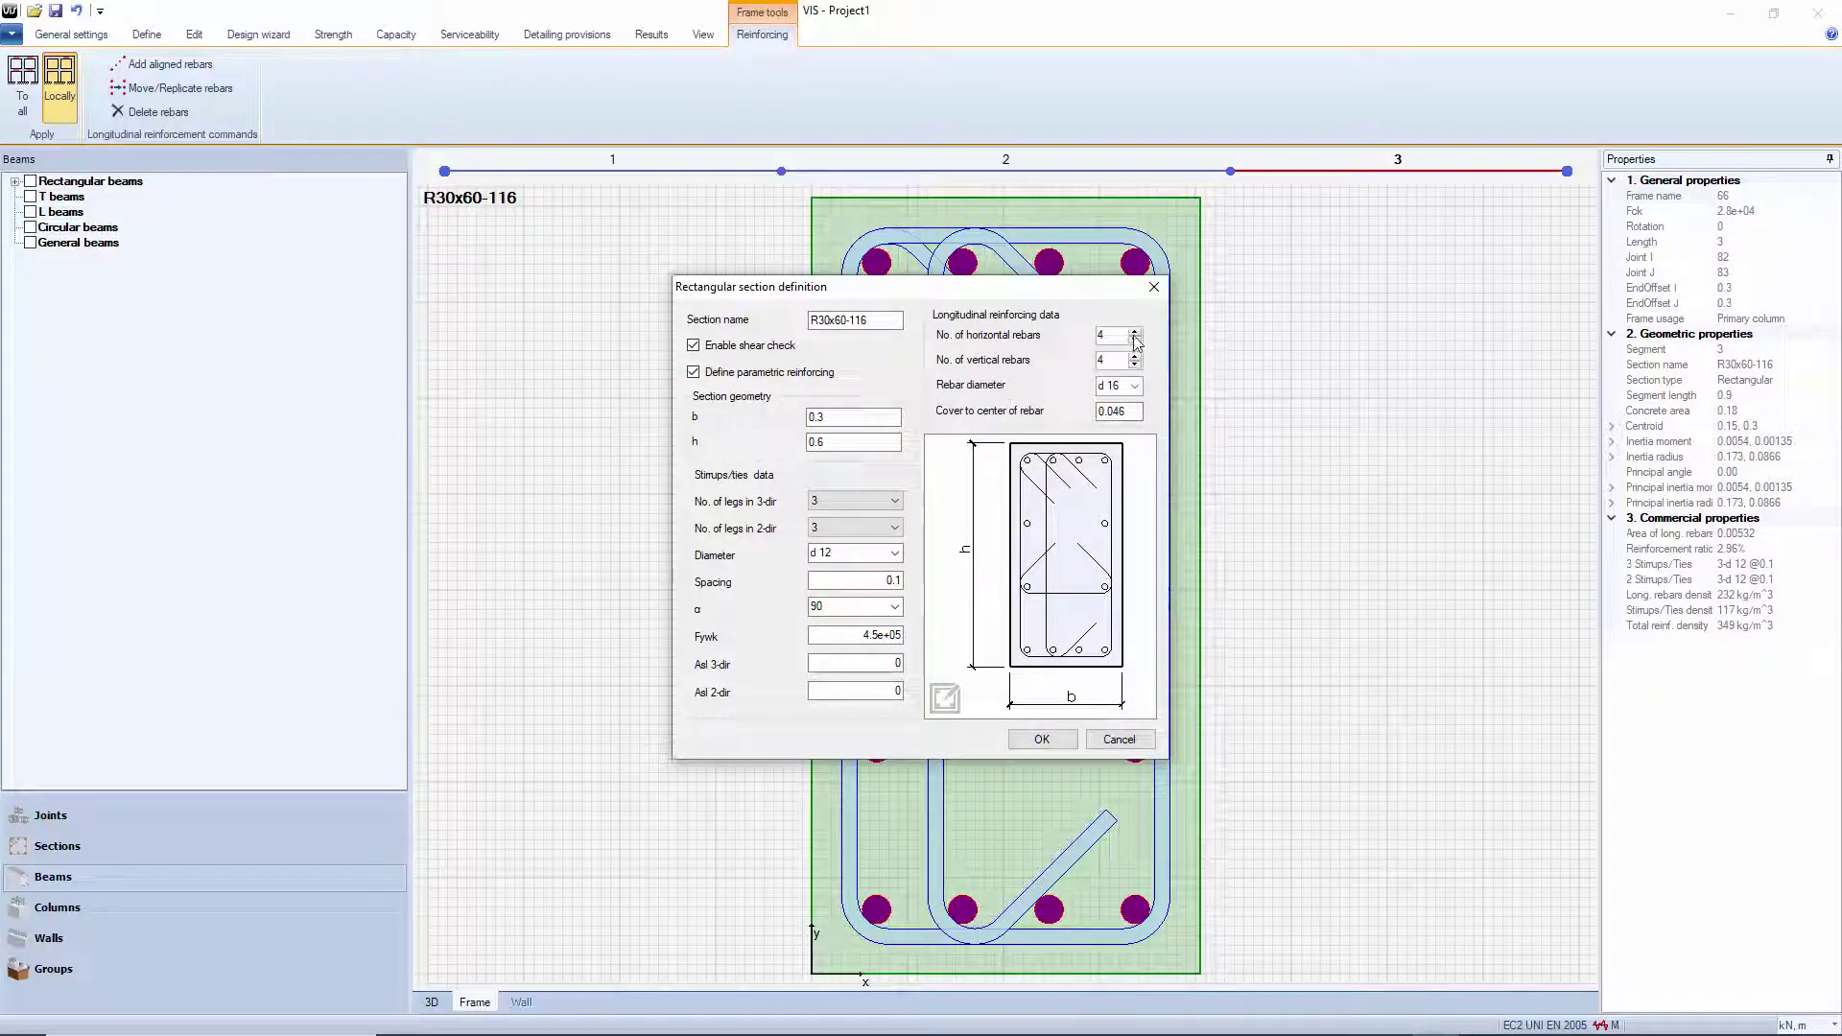
click(1134, 332)
click(1134, 365)
click(1134, 386)
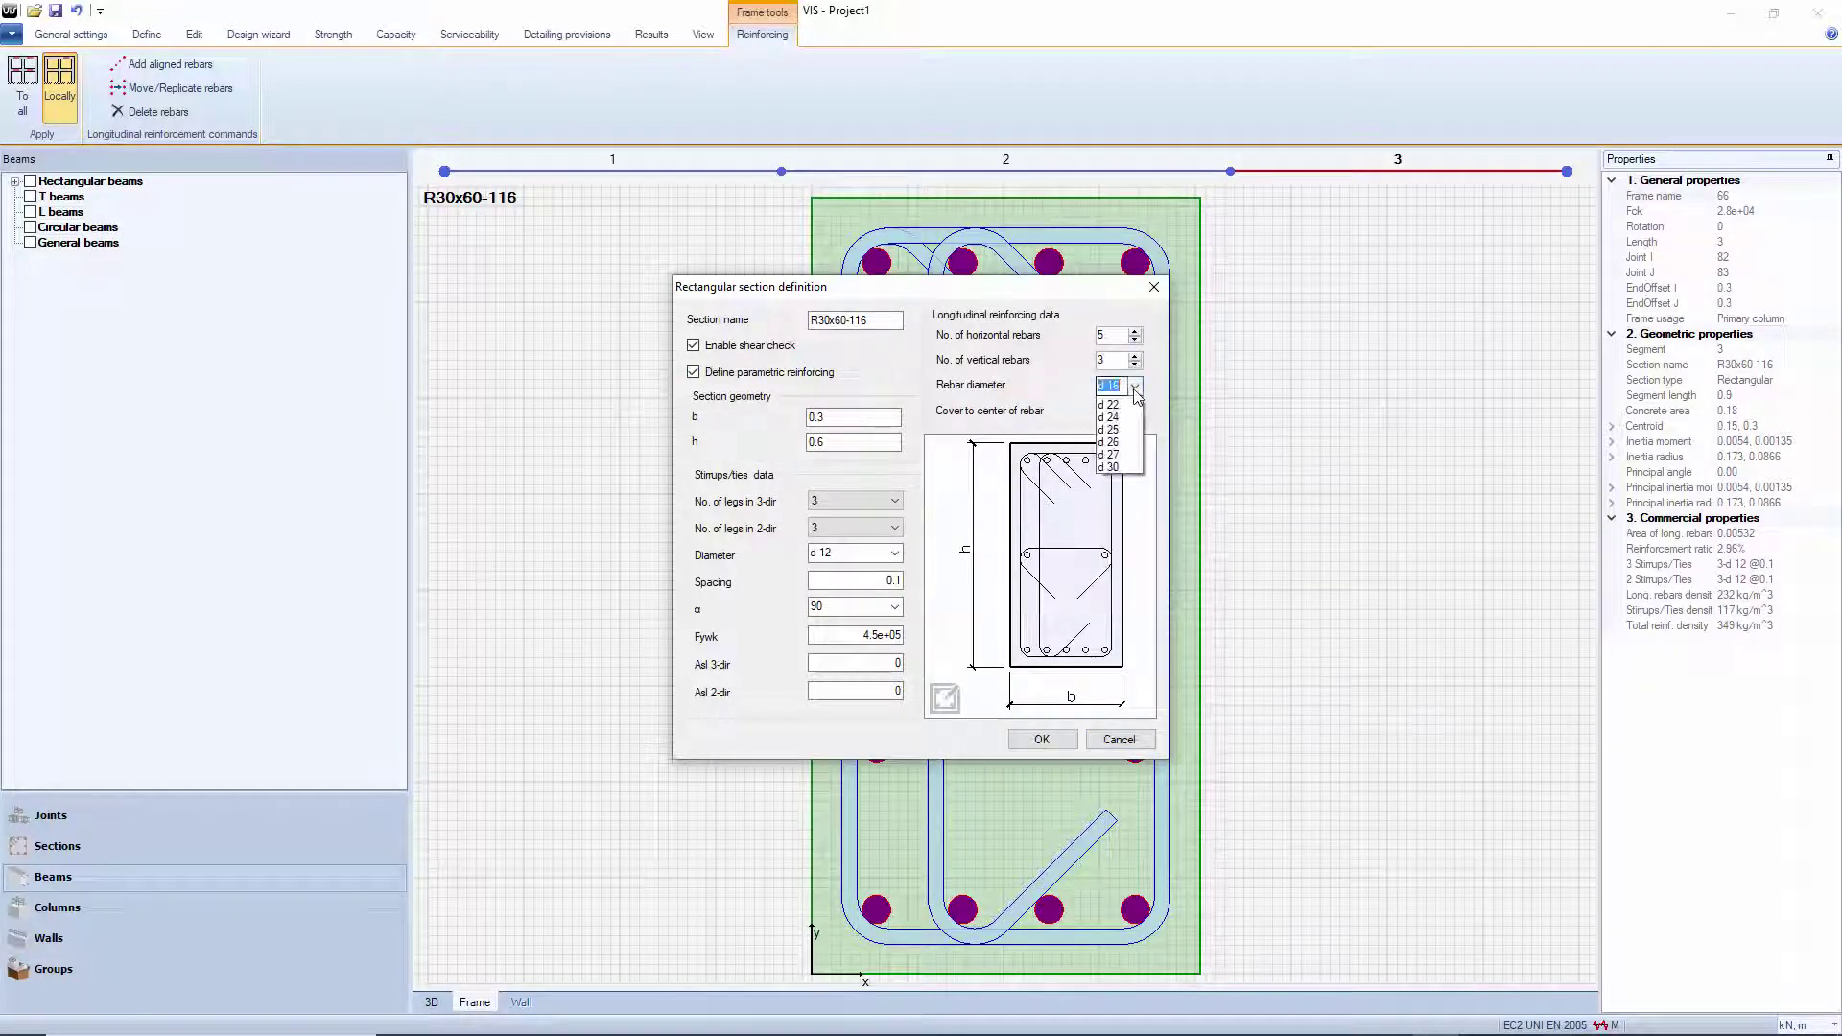
click(1135, 495)
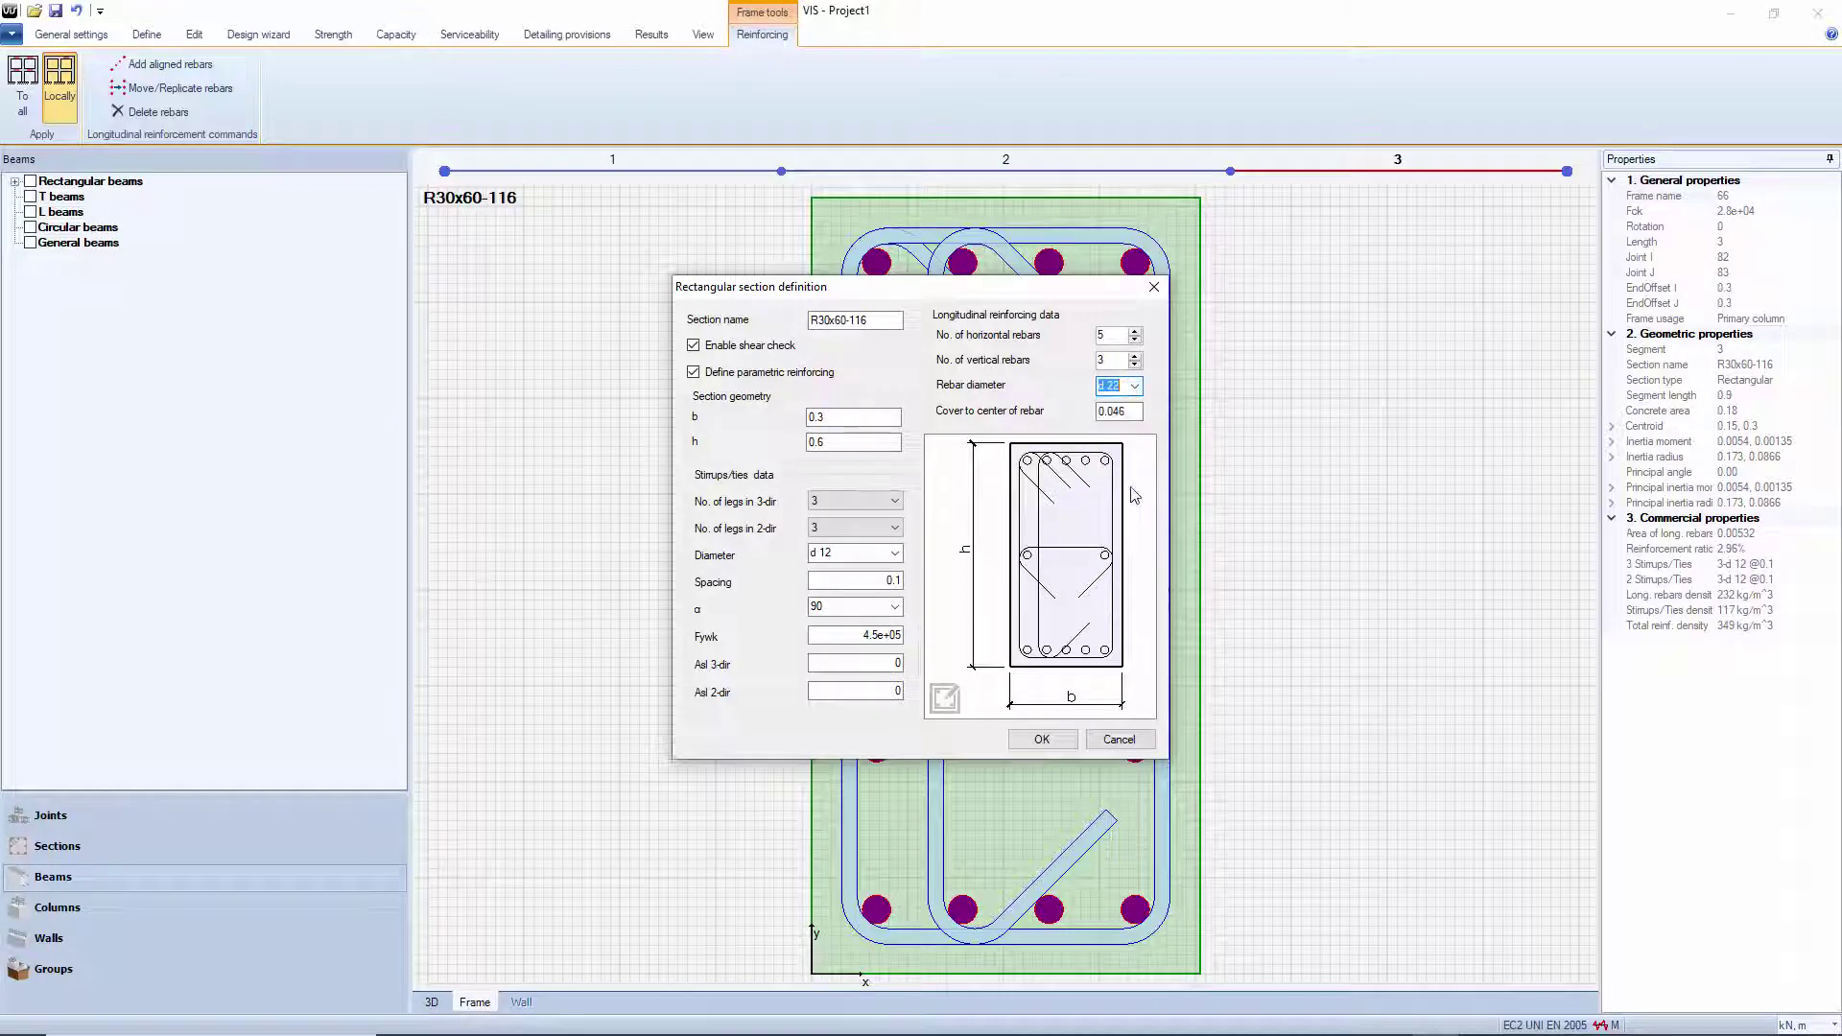
click(1054, 739)
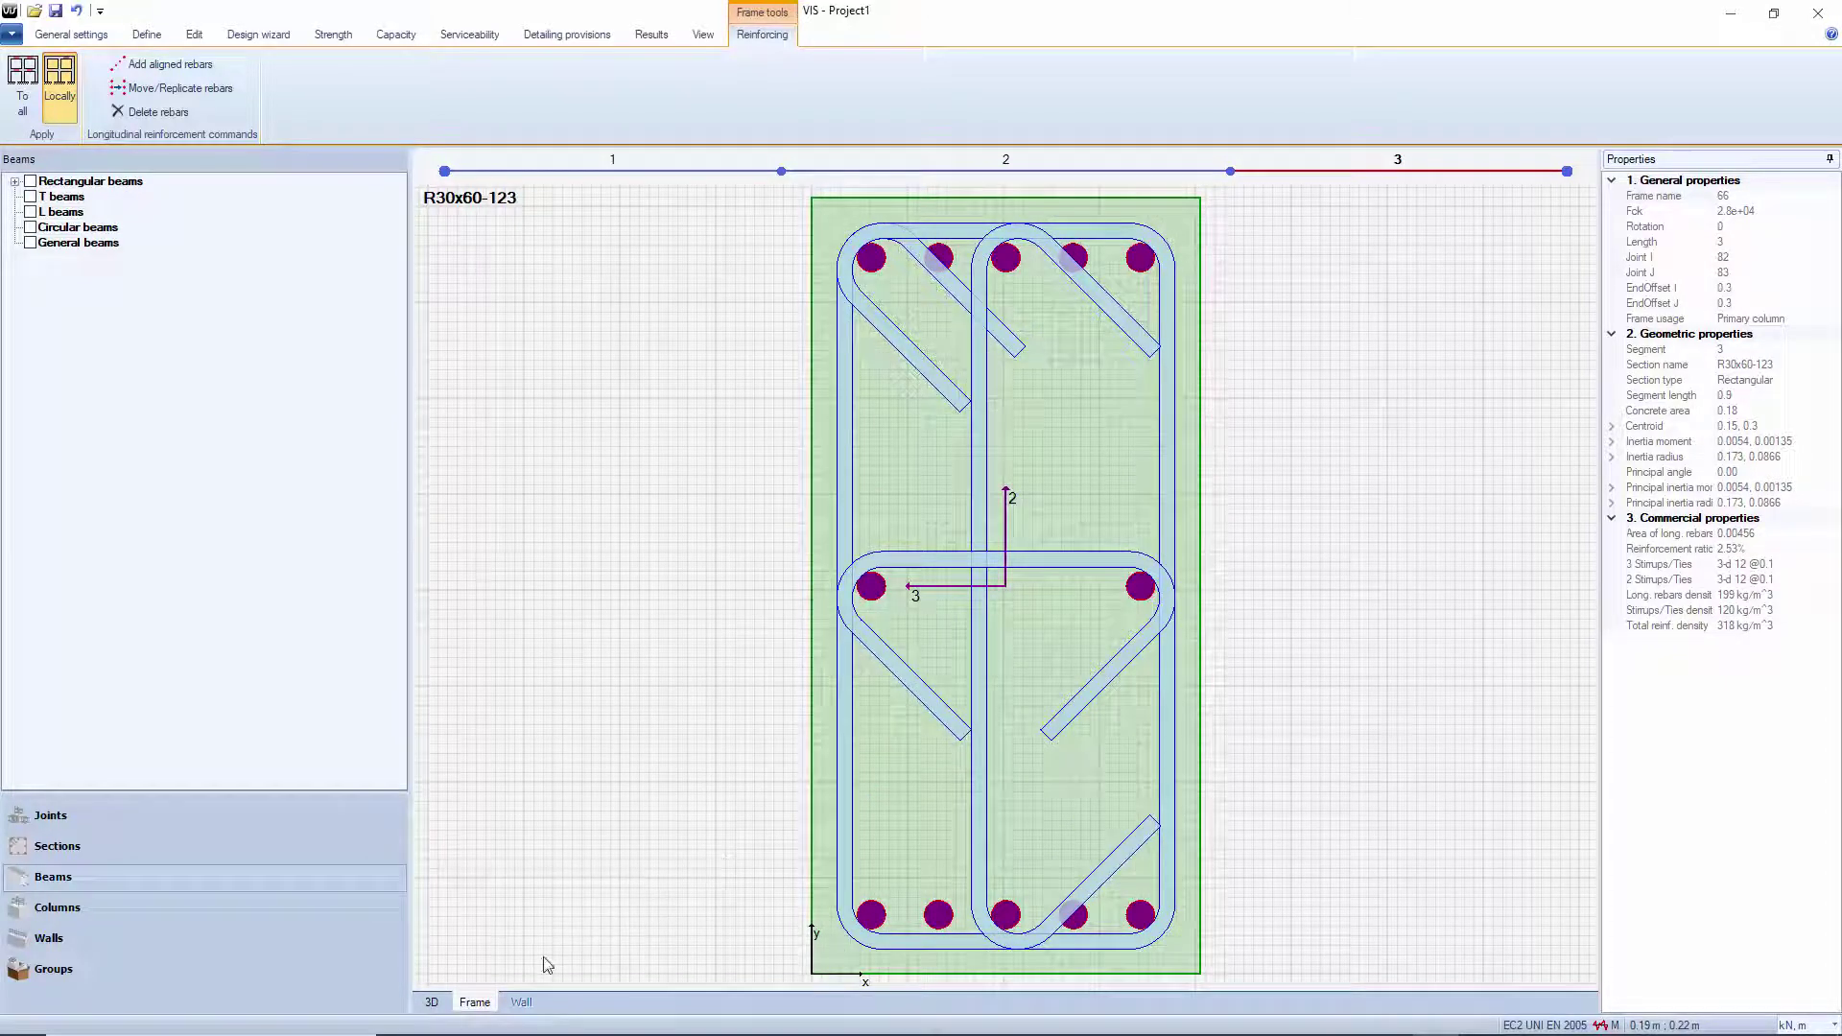
Give segment 1 of the column above joint 83 parametric reinforcing with 5 horizontal rebars, 3 vertical rebars and diameter d 22
click(432, 1002)
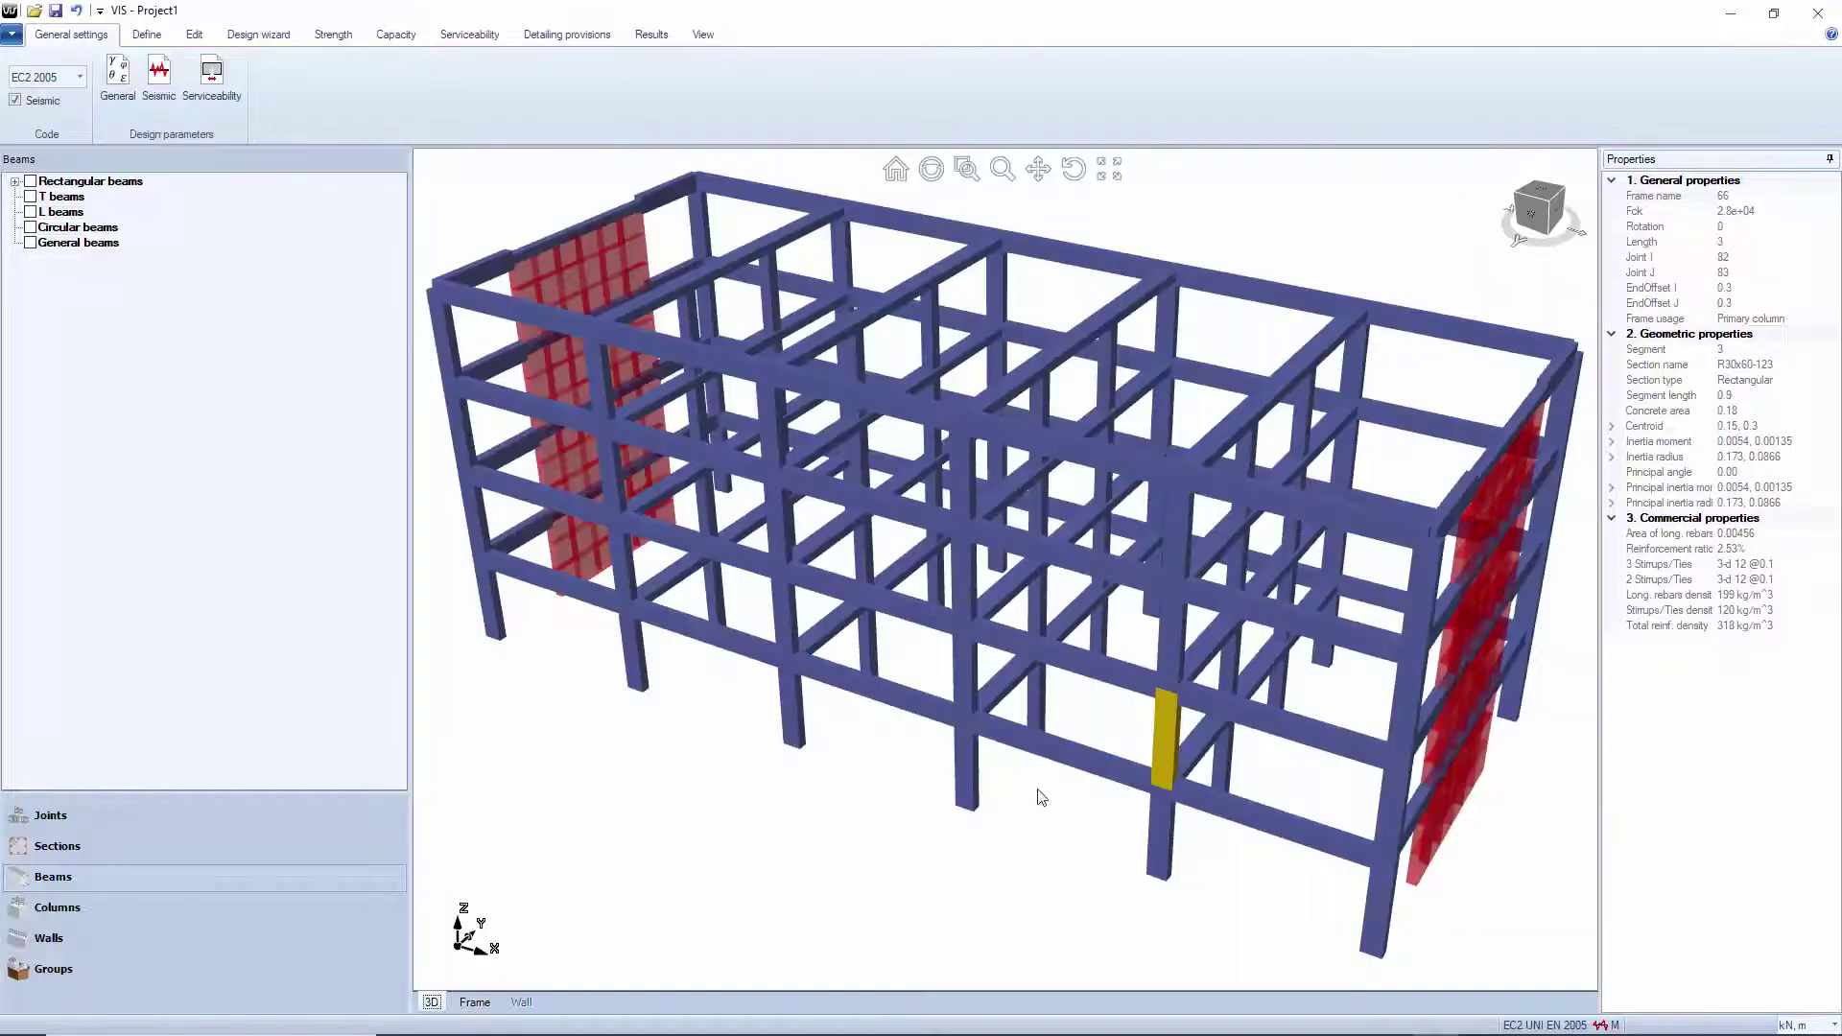
click(1153, 647)
click(476, 1002)
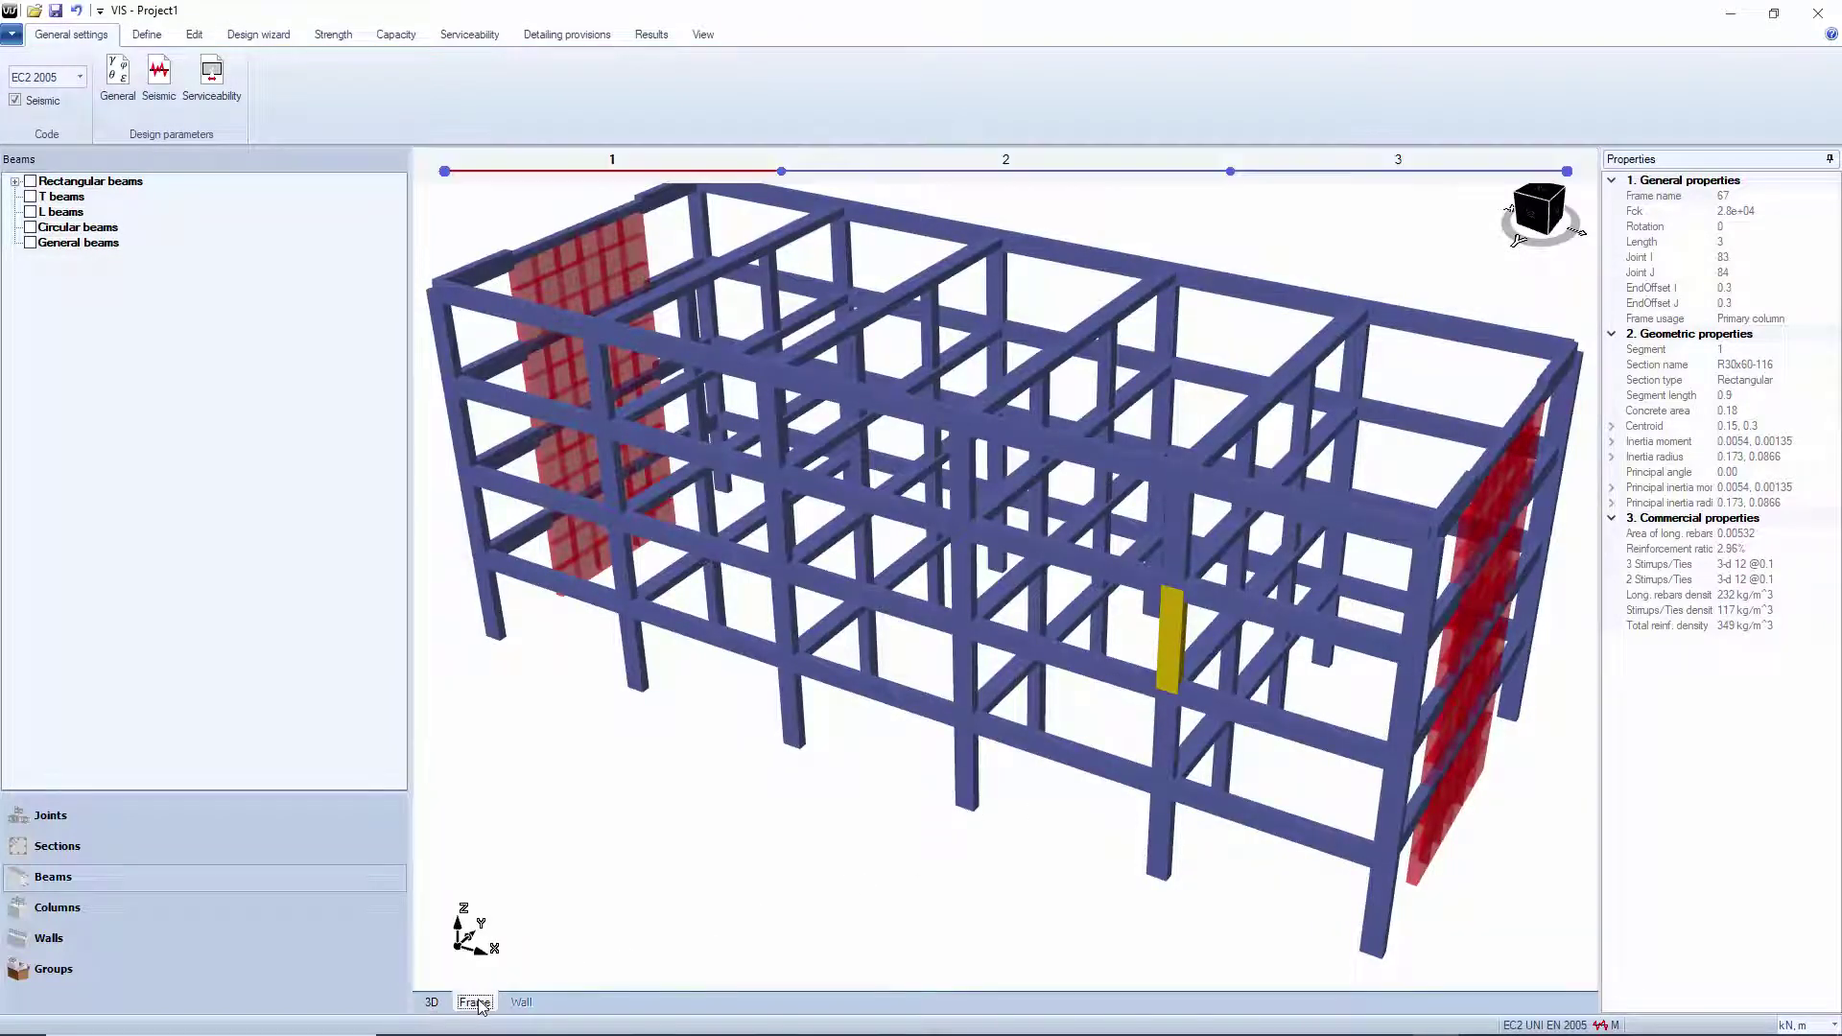
right_click(1082, 620)
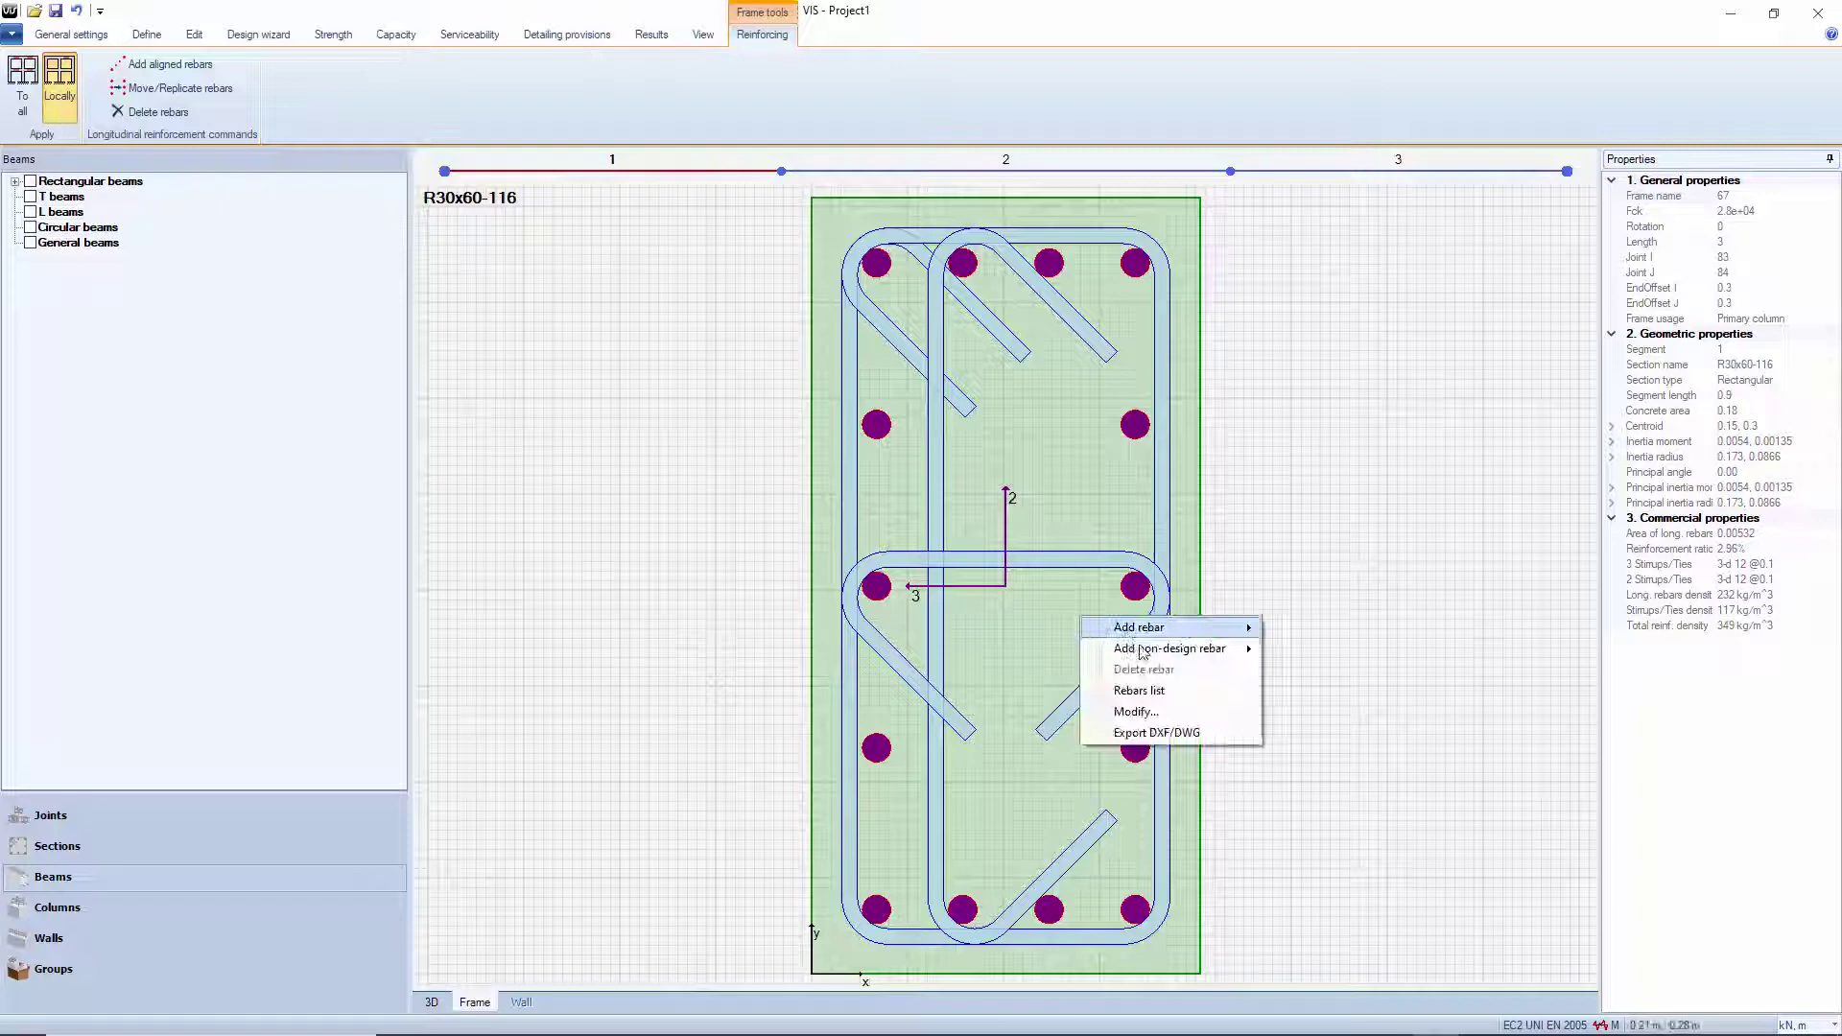
click(1133, 711)
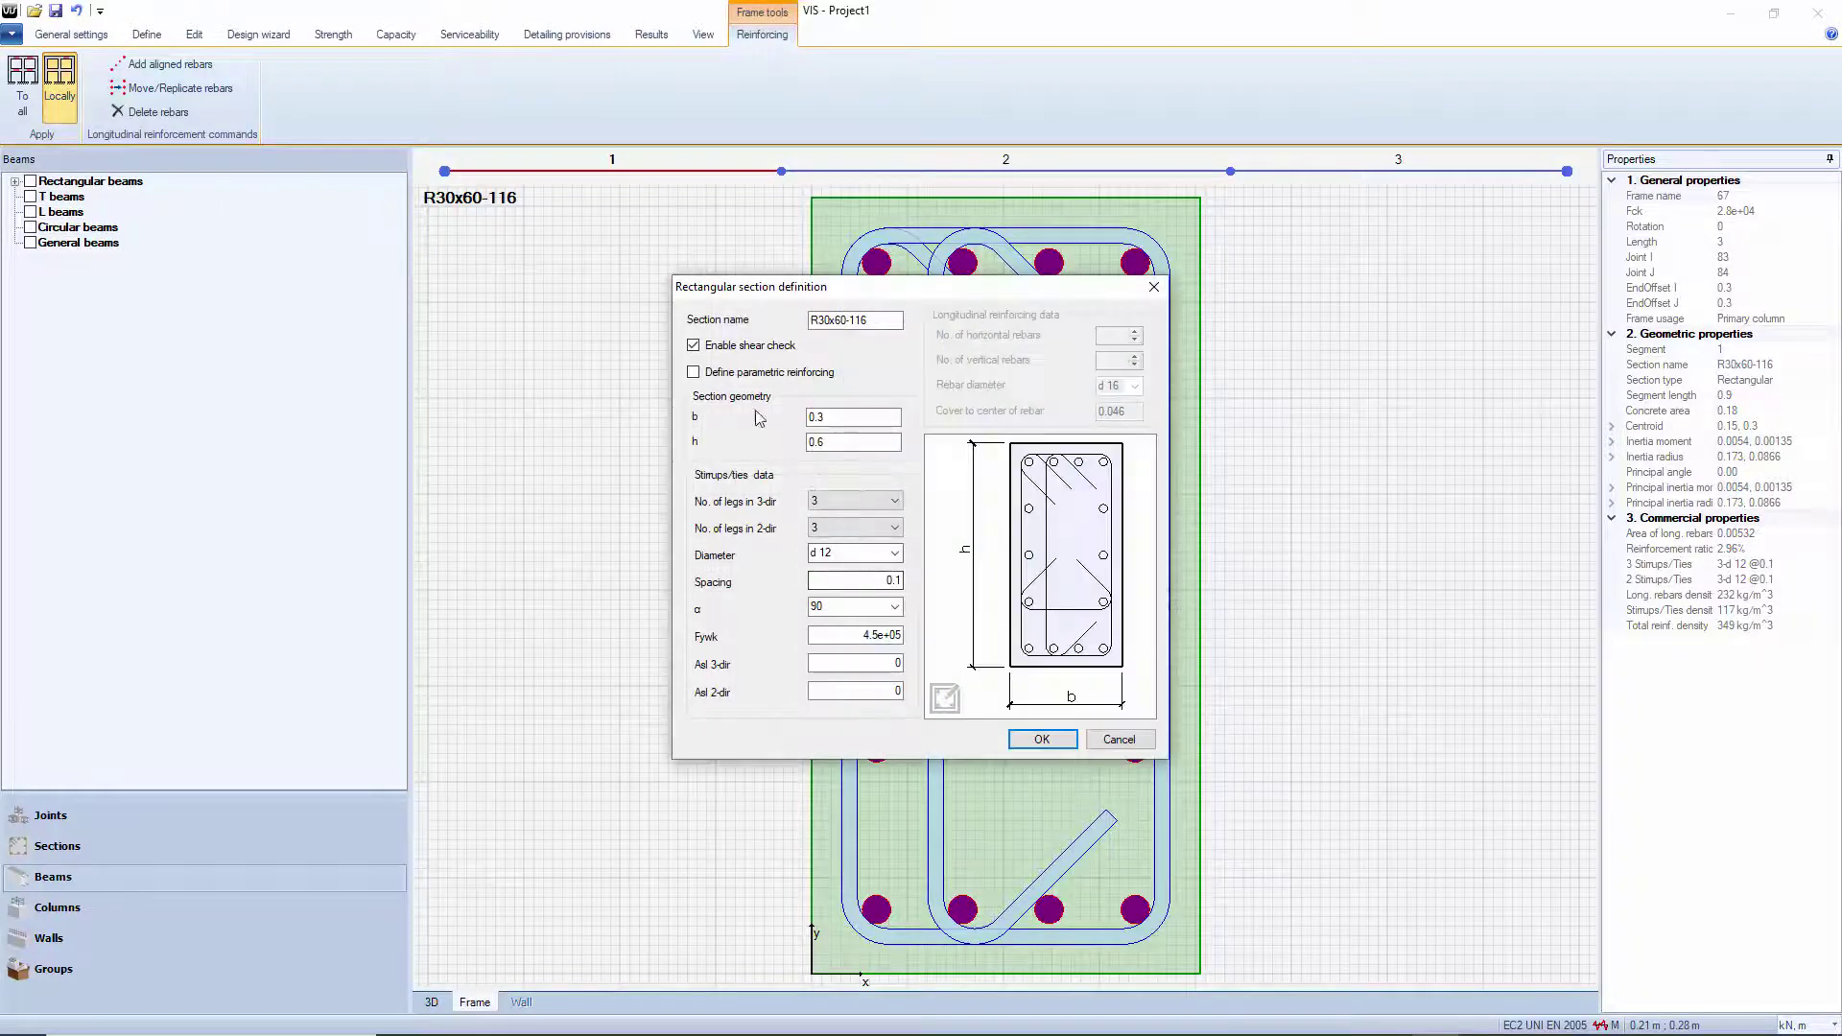
click(693, 371)
click(1135, 330)
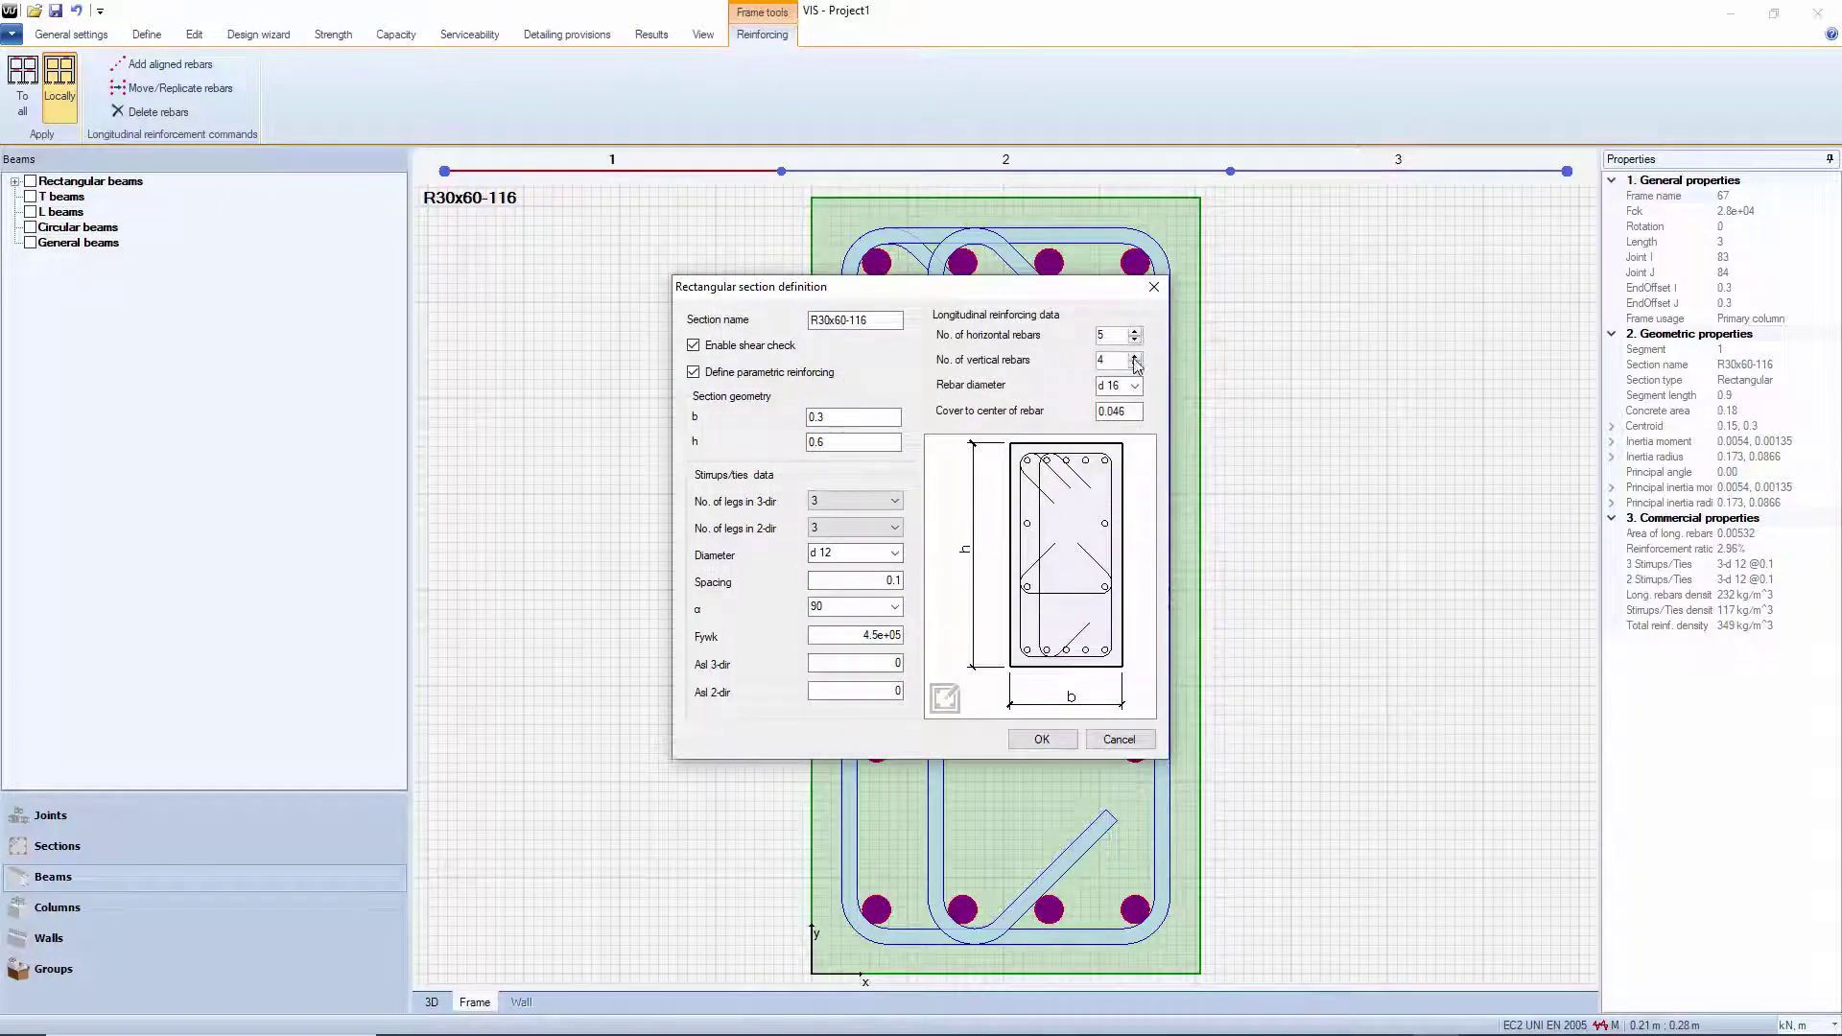
click(1135, 364)
click(1134, 387)
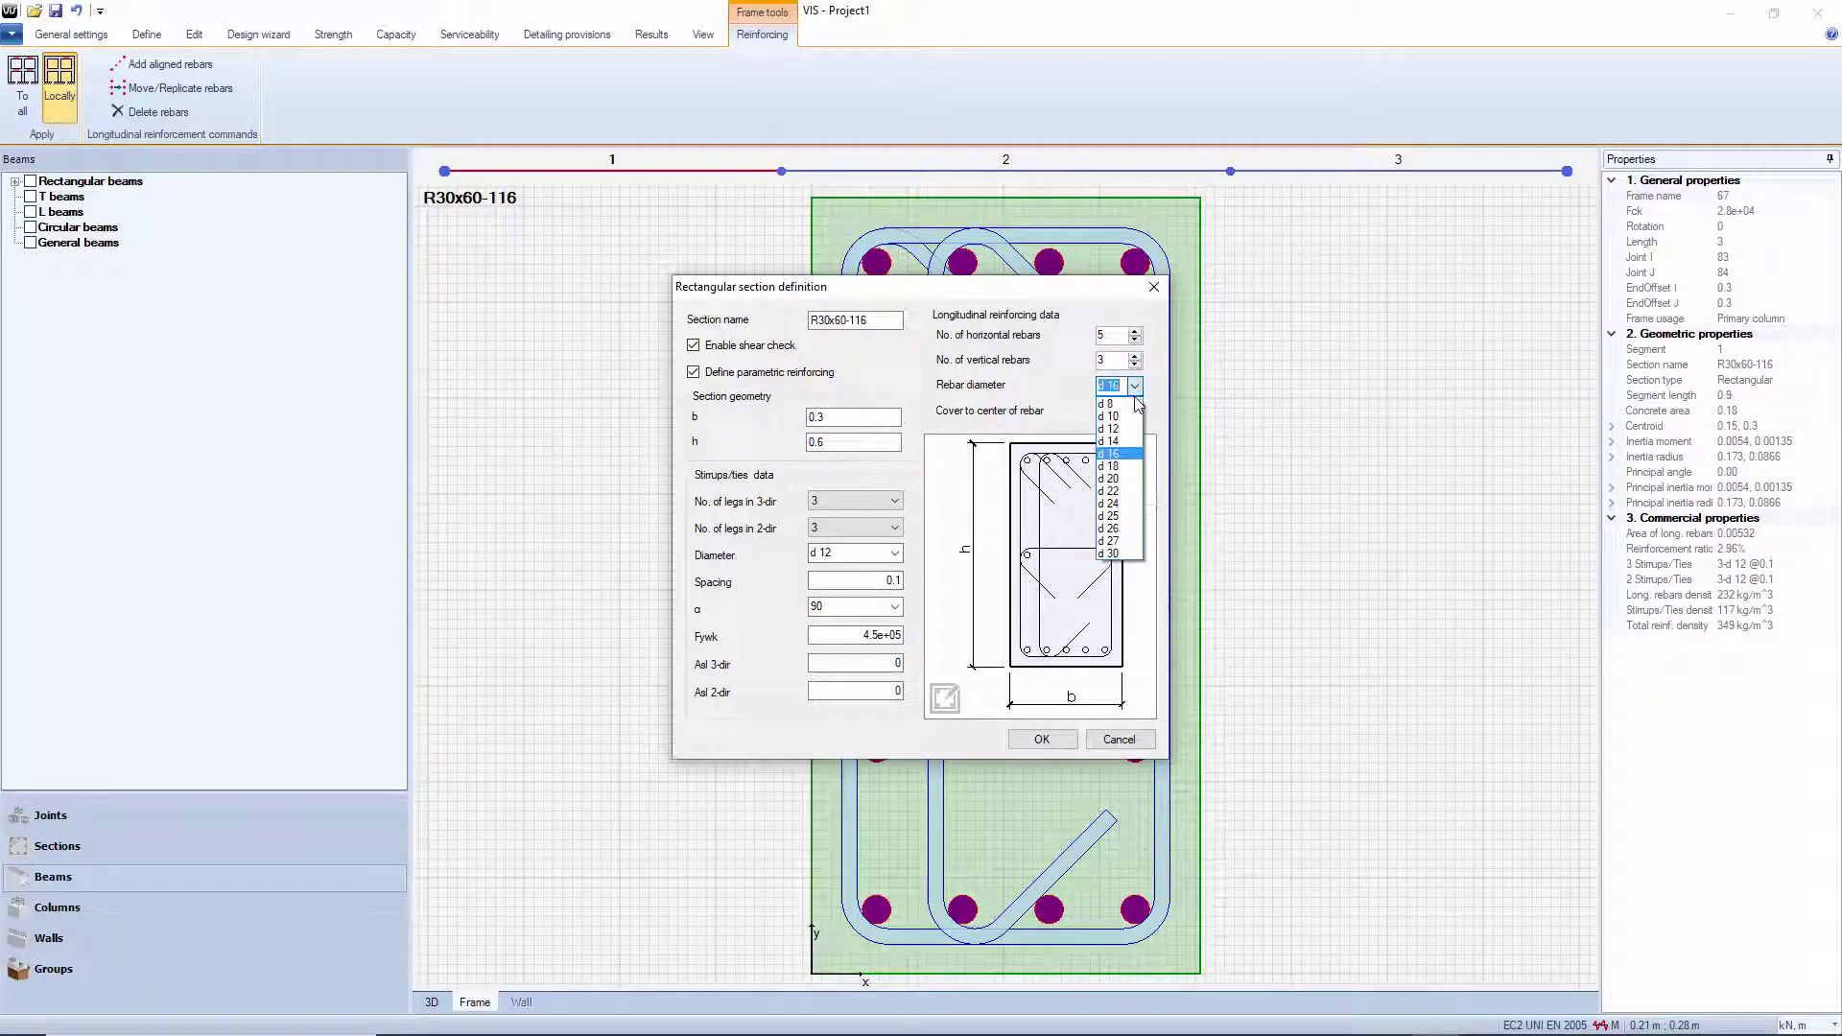
click(1127, 496)
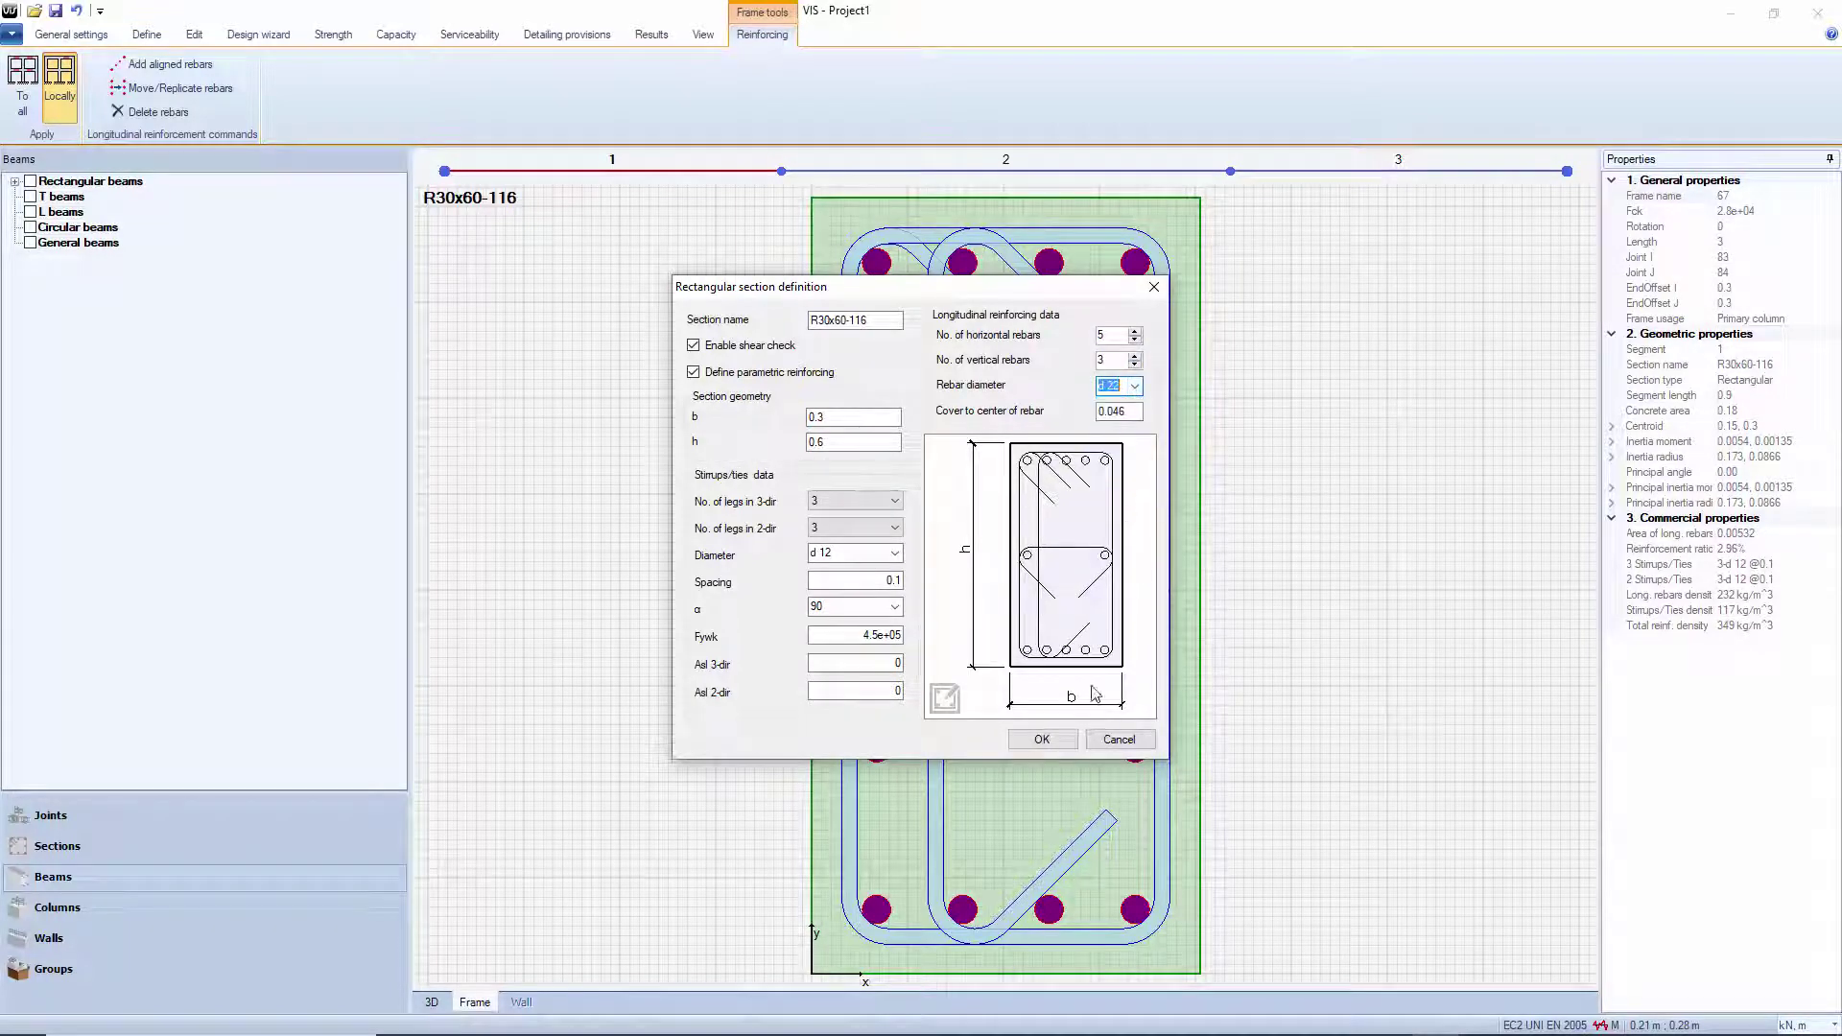
click(1048, 740)
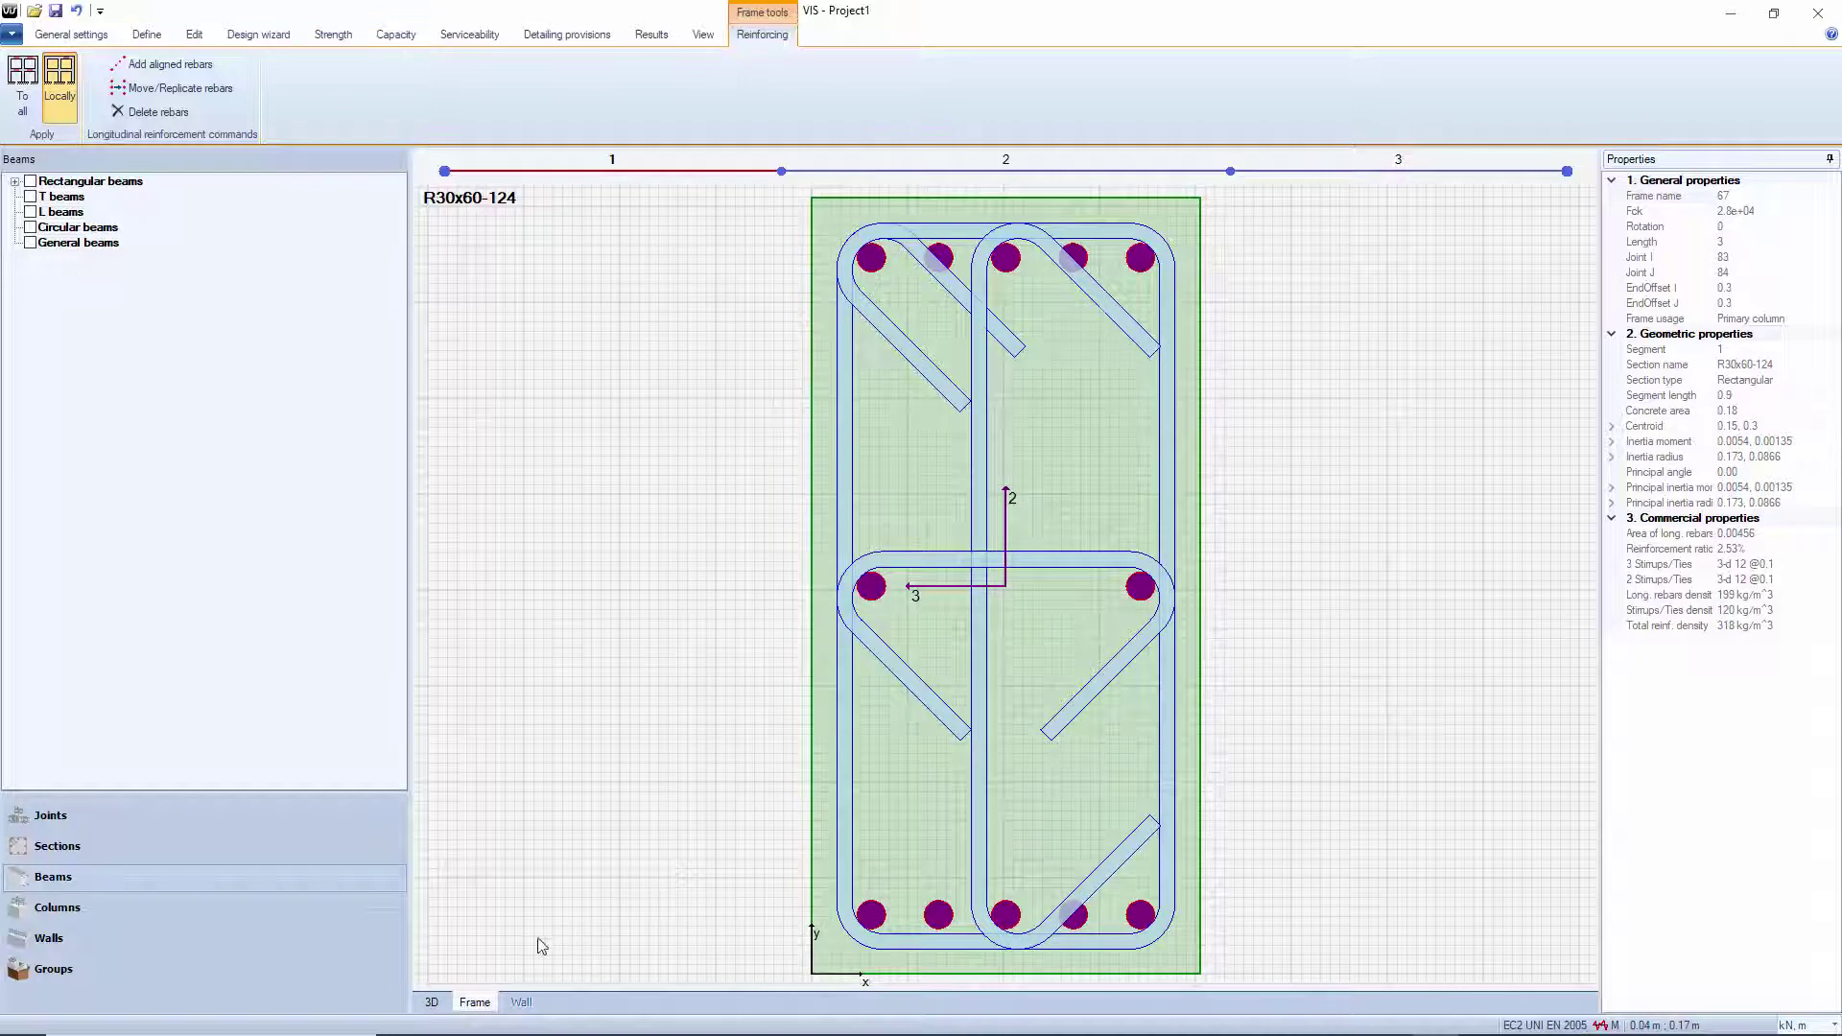
Run the frame PMM capacity check for joint 83 with the user-defined column reinforcement
click(432, 1003)
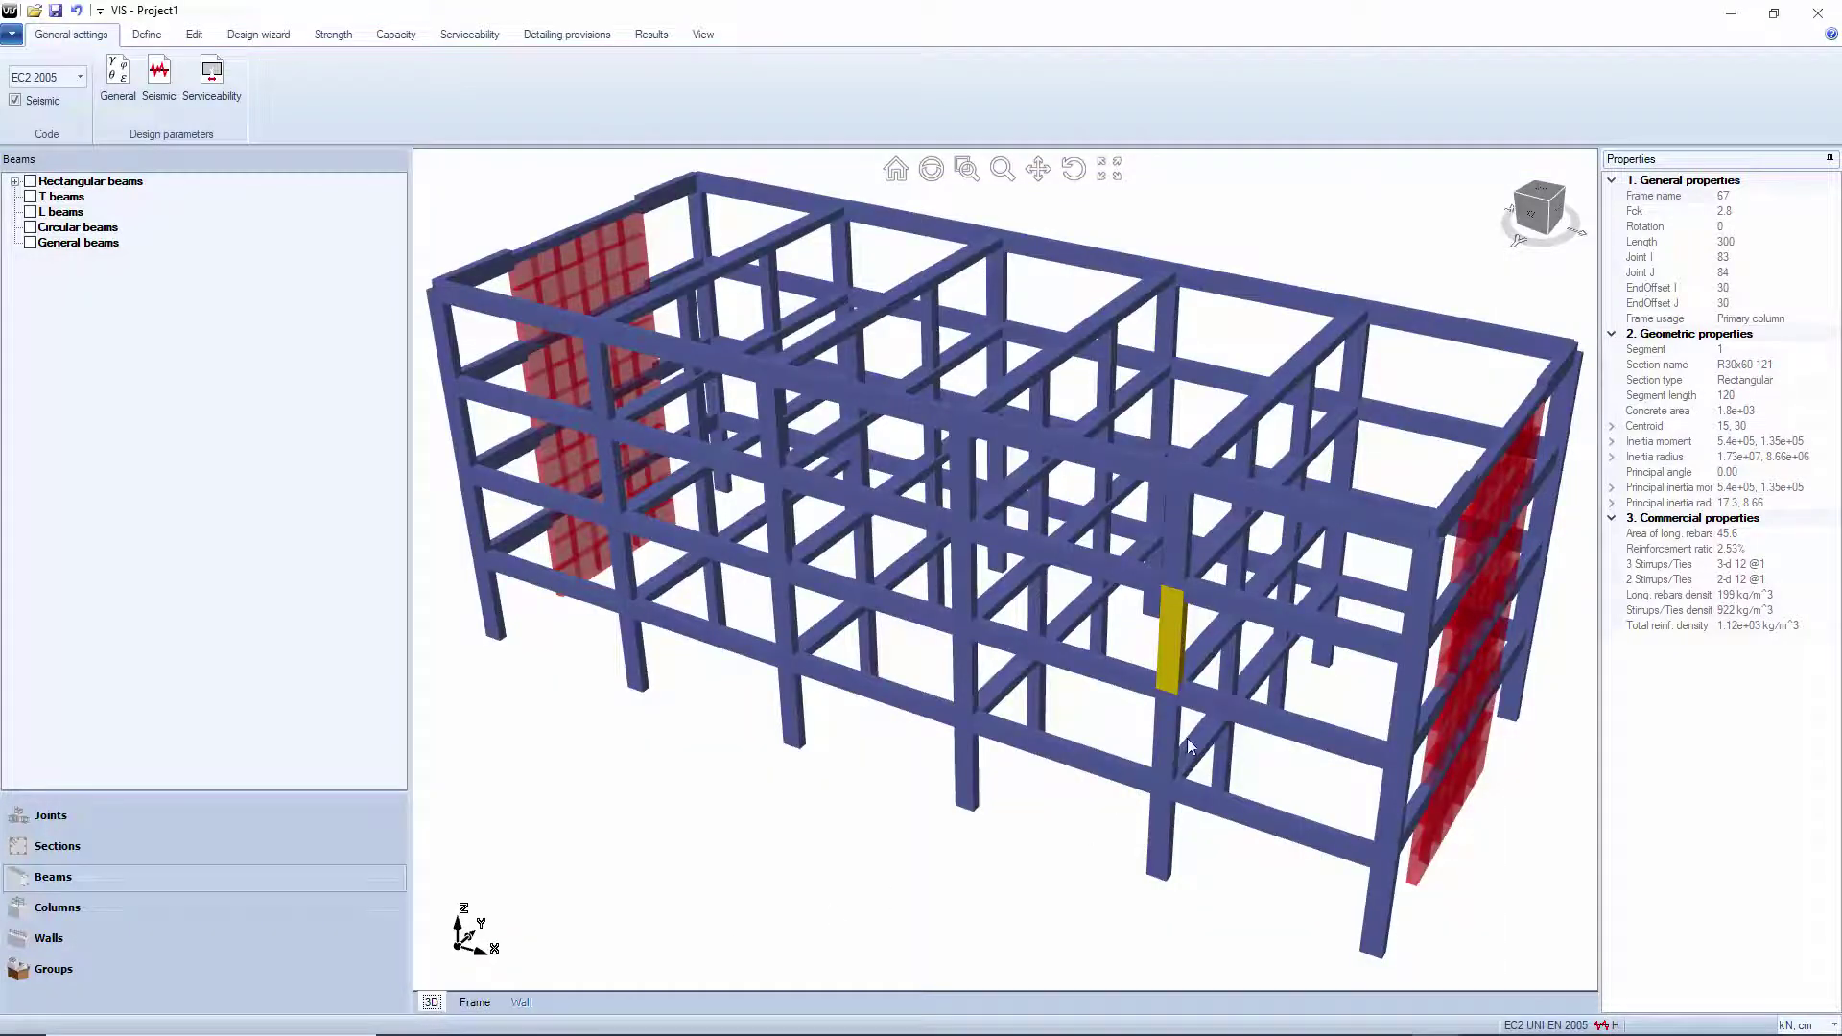
click(1156, 667)
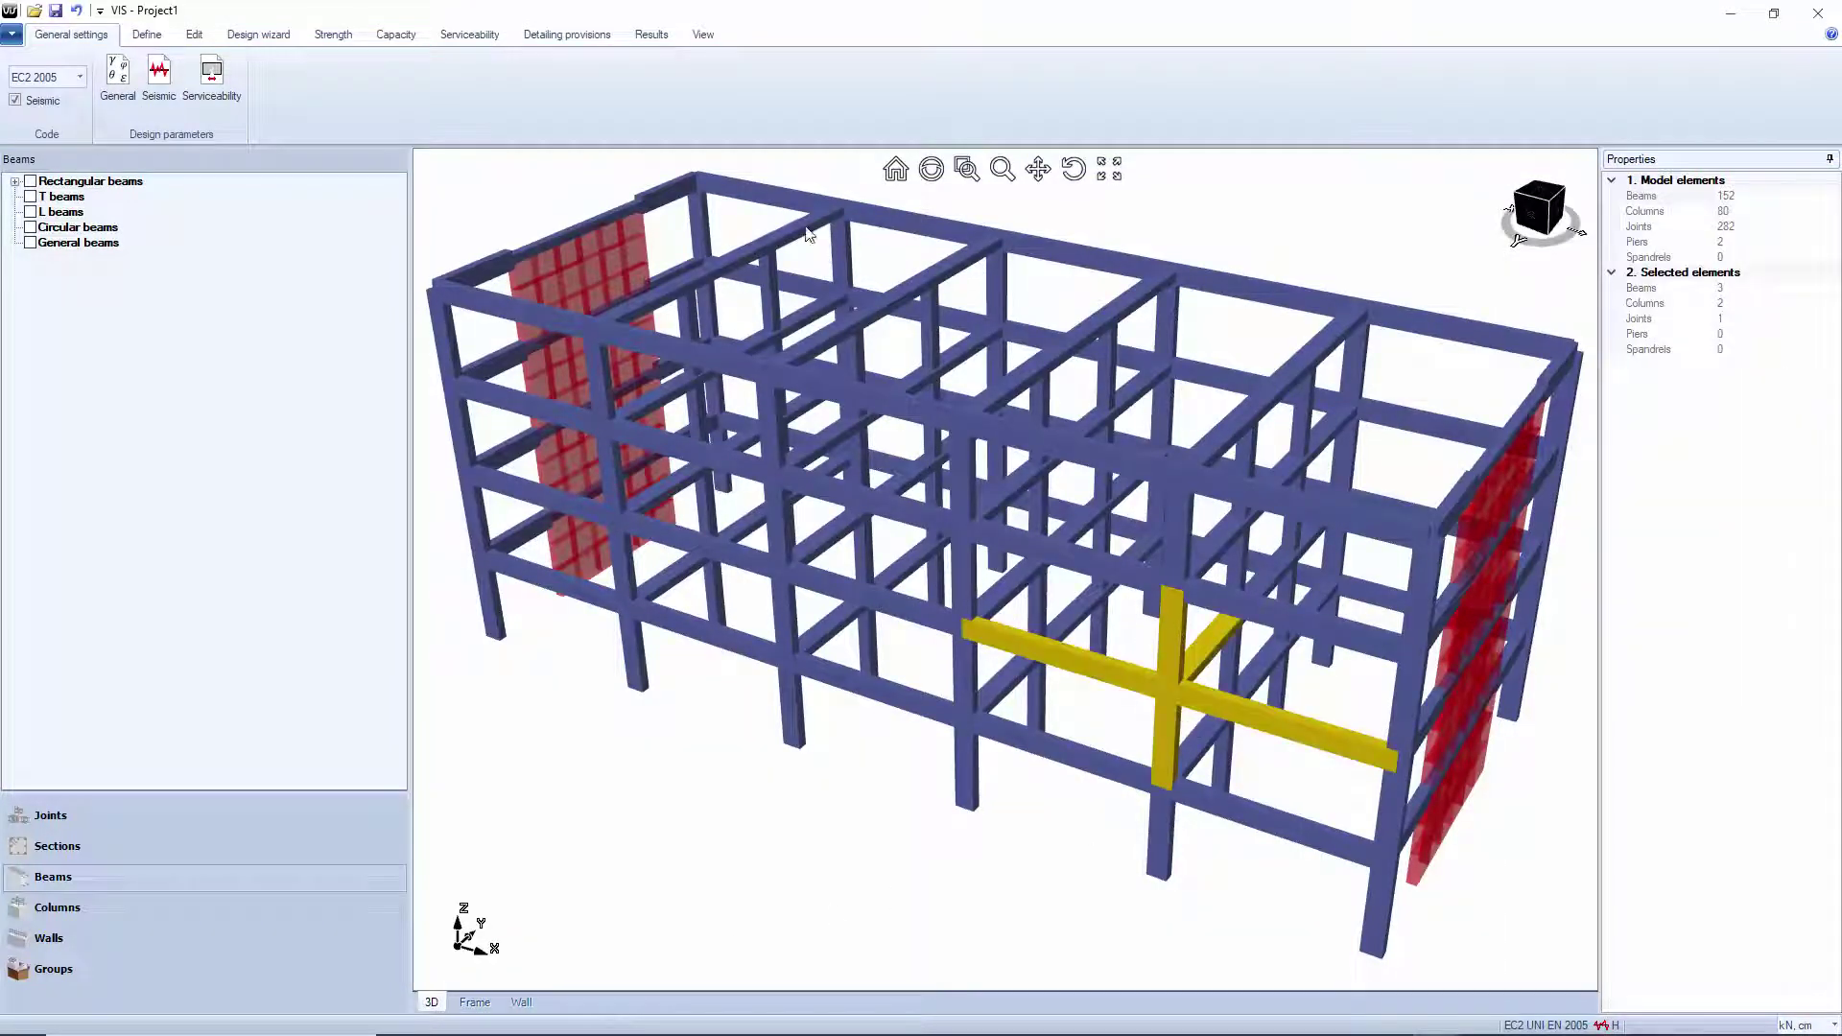
click(396, 34)
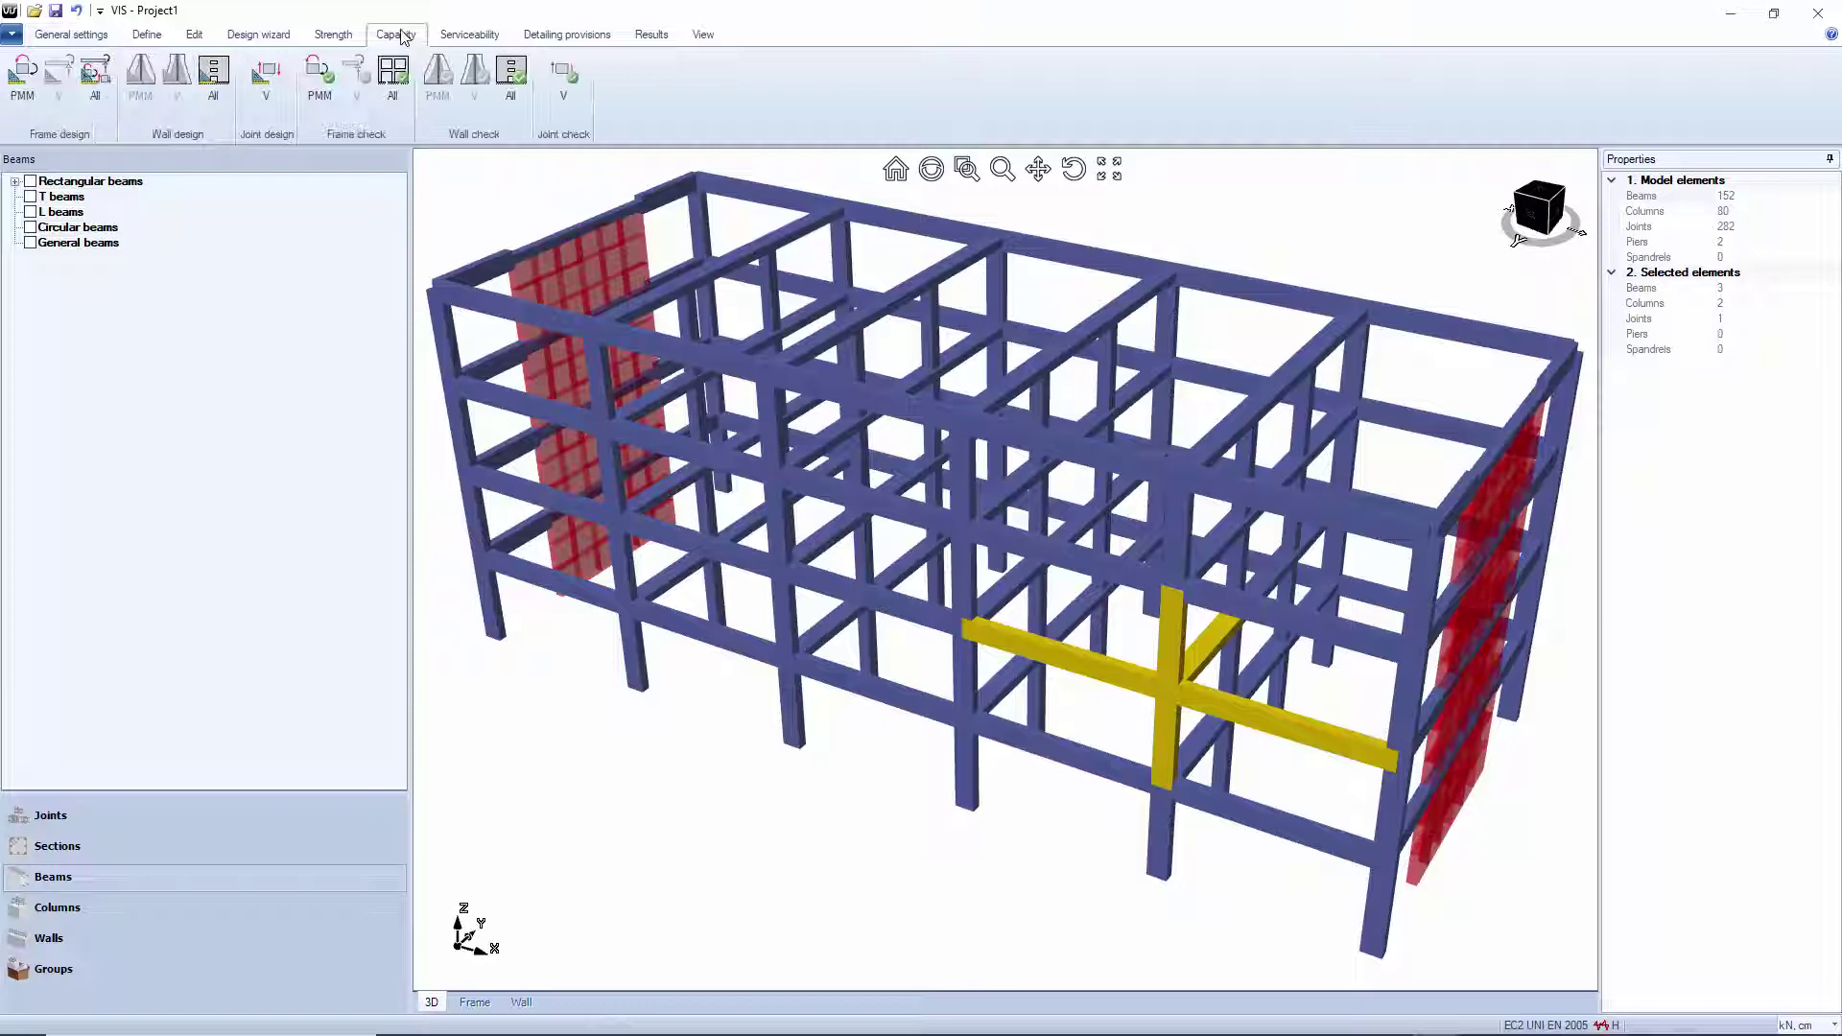
click(319, 79)
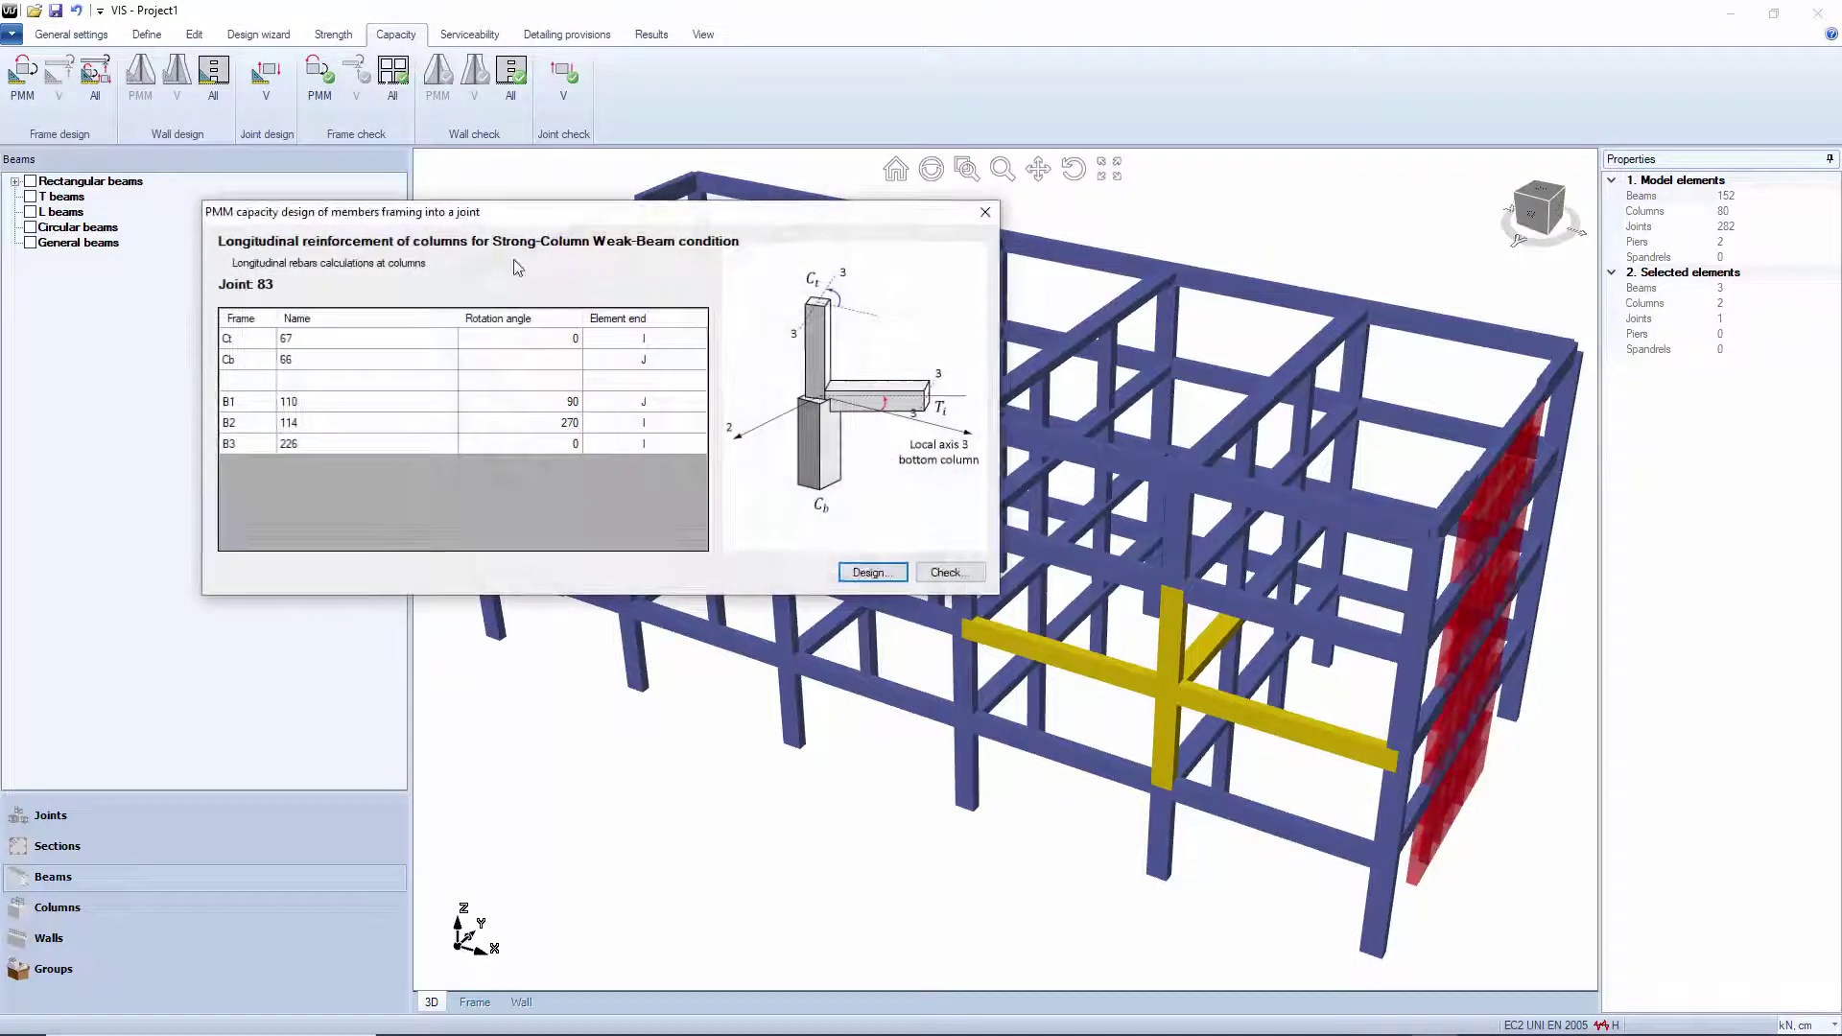
click(950, 573)
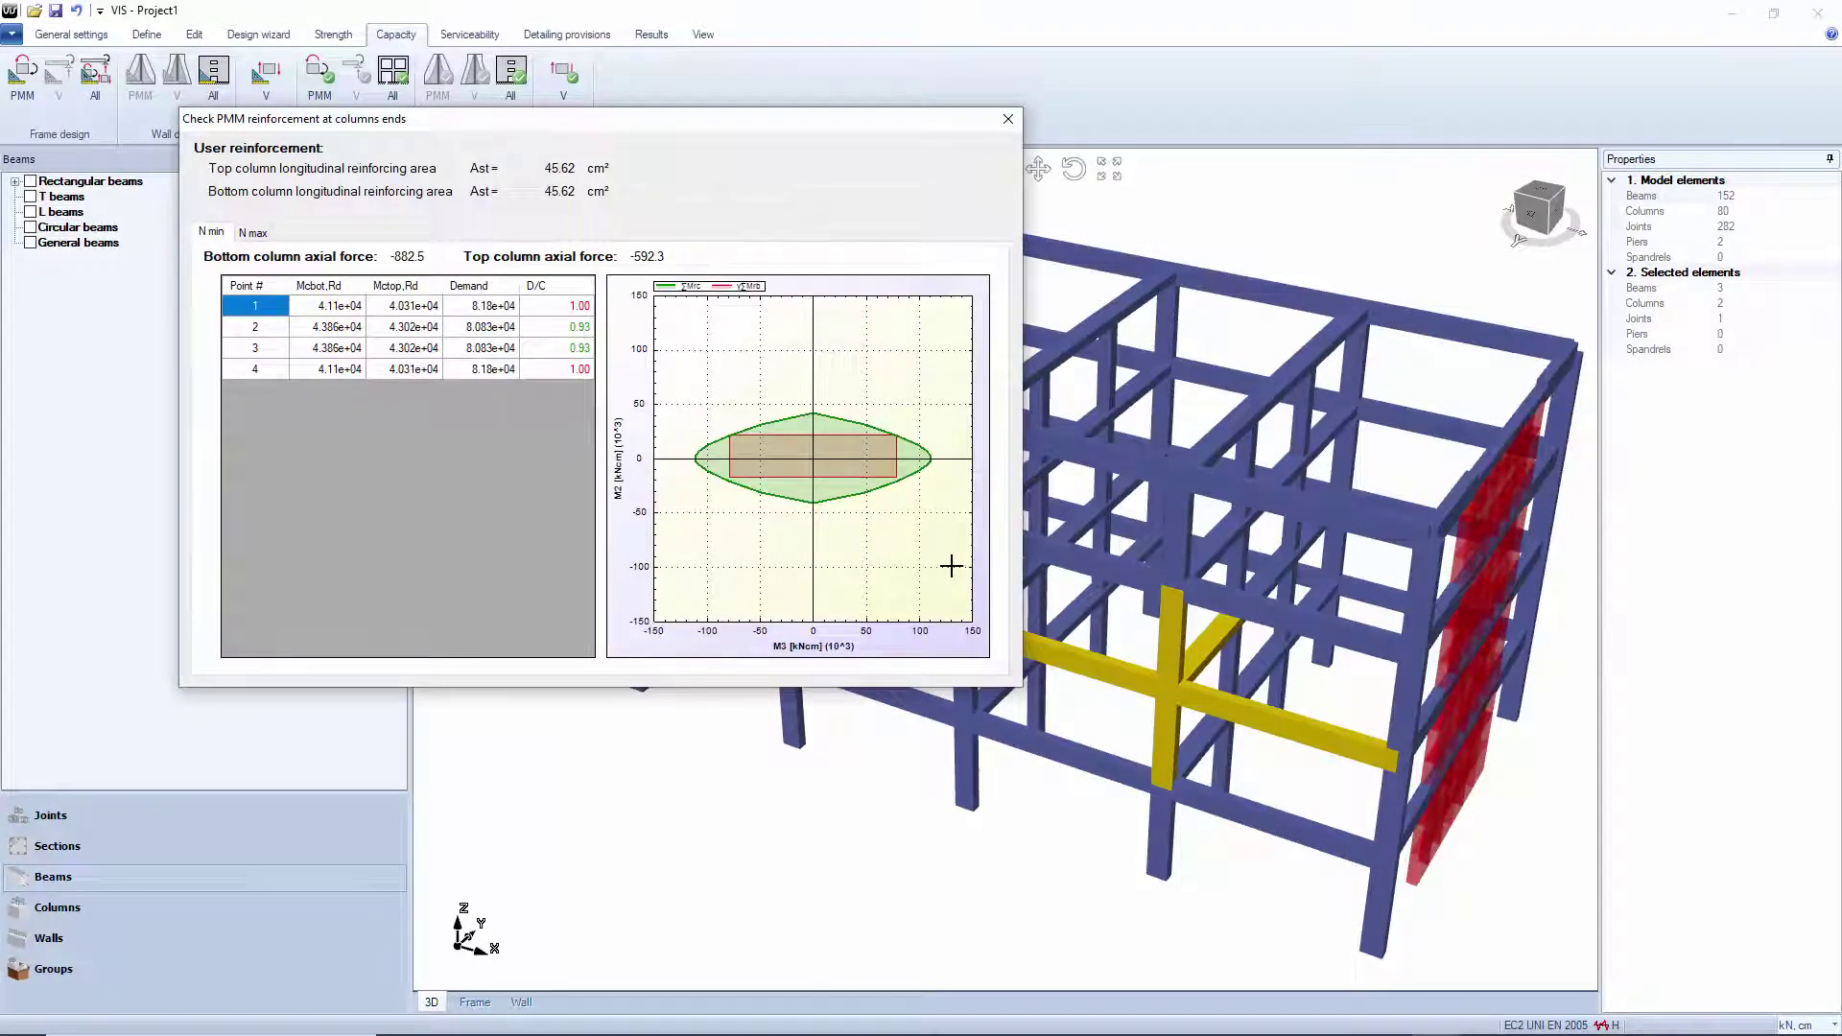
Compare the N min and N max check results, examining the D/C ratios and the moment interaction diagram
click(267, 236)
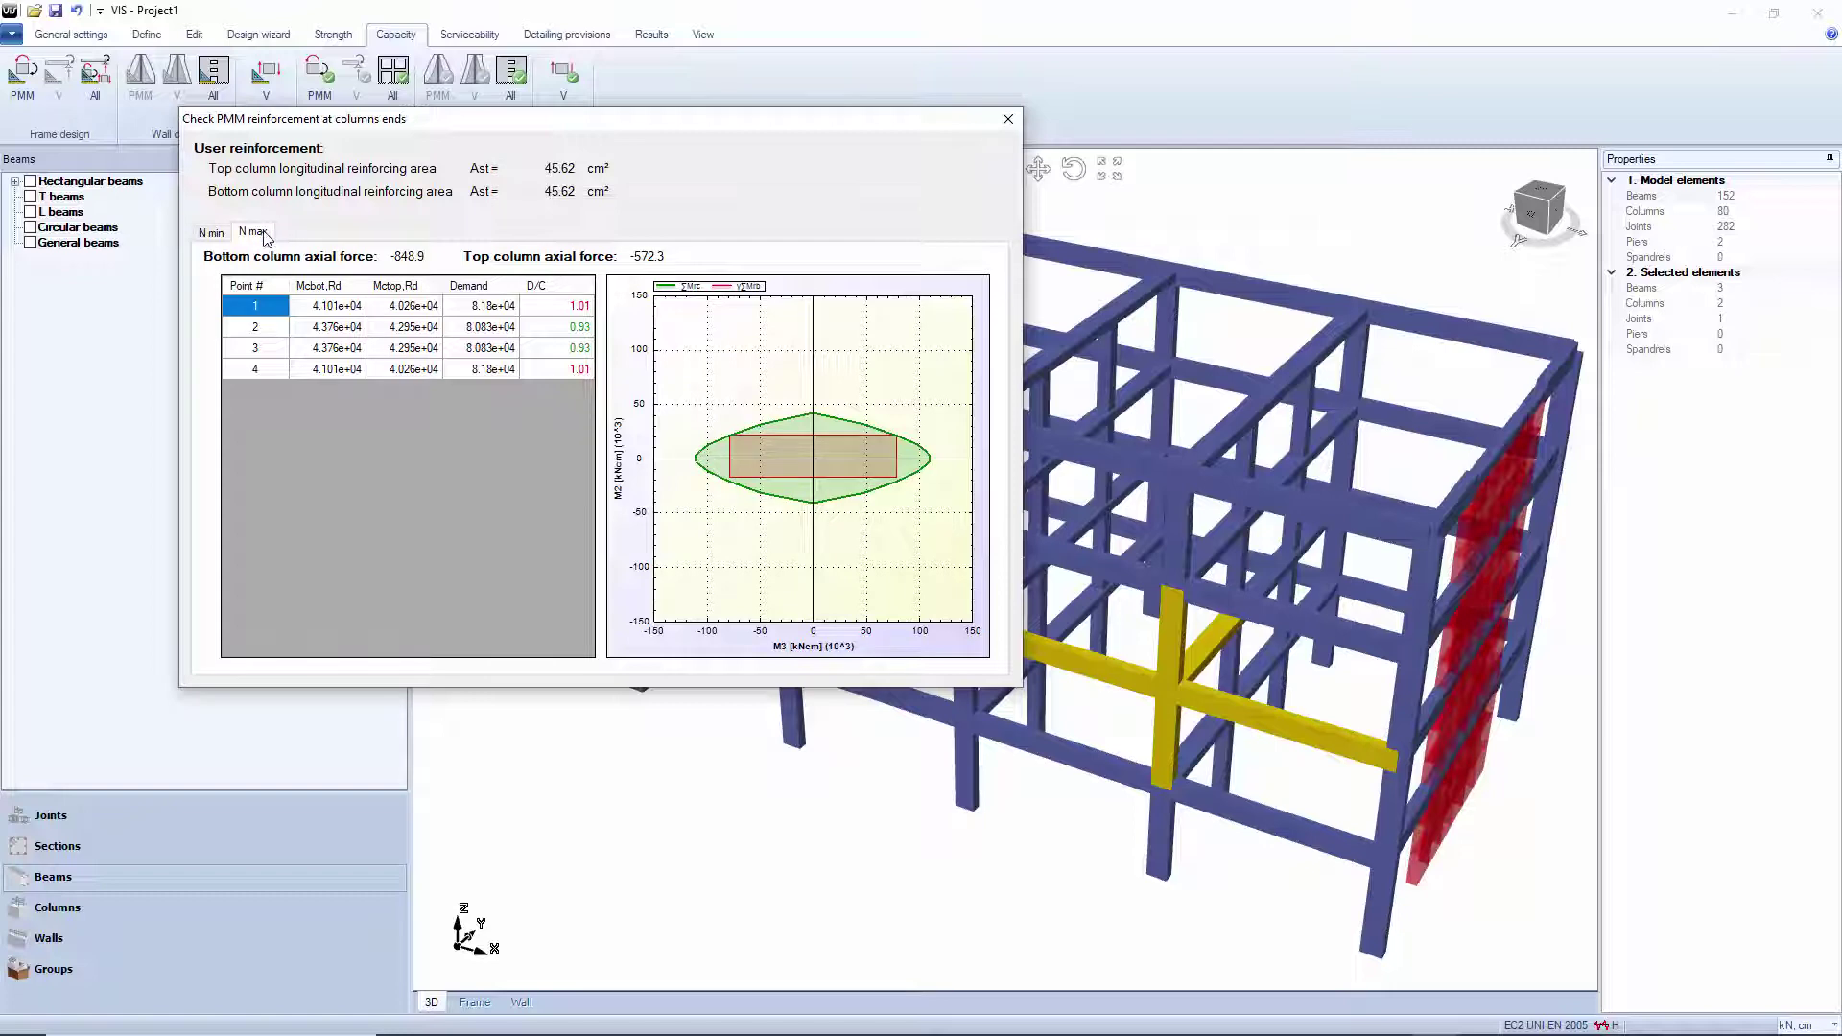
click(218, 238)
click(255, 236)
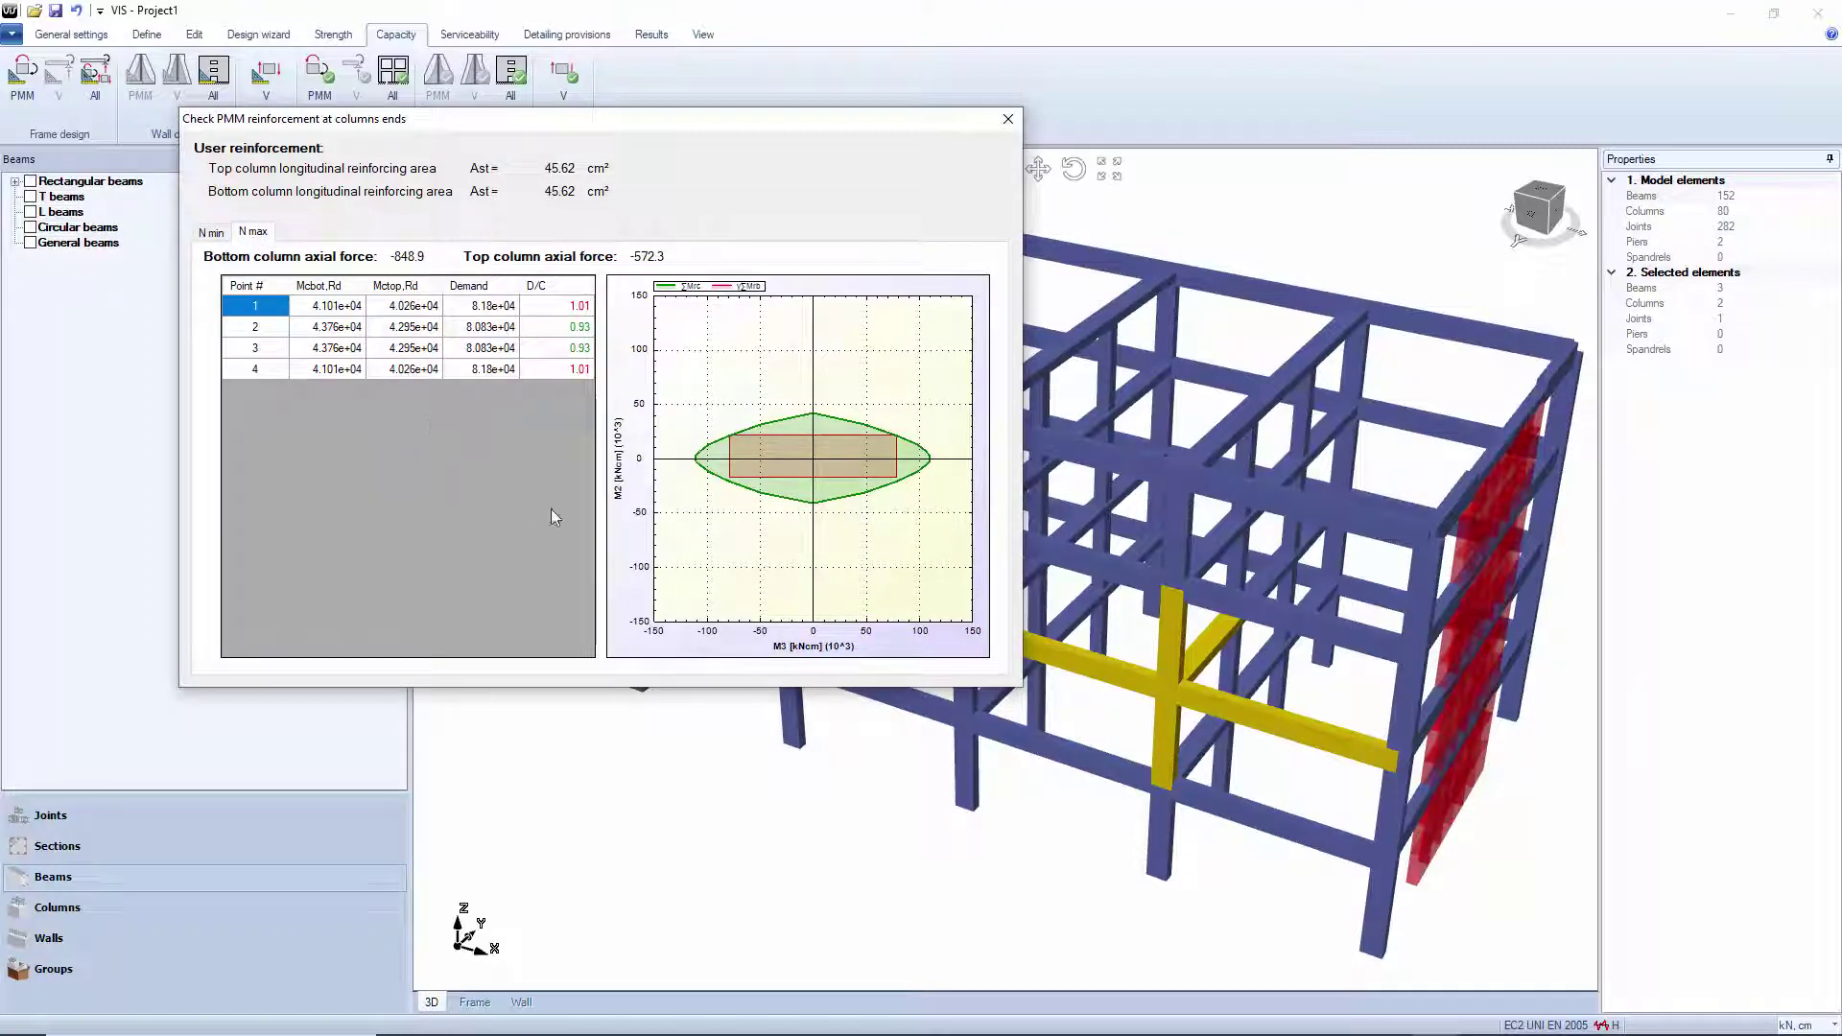
scroll(685, 544, up, 2)
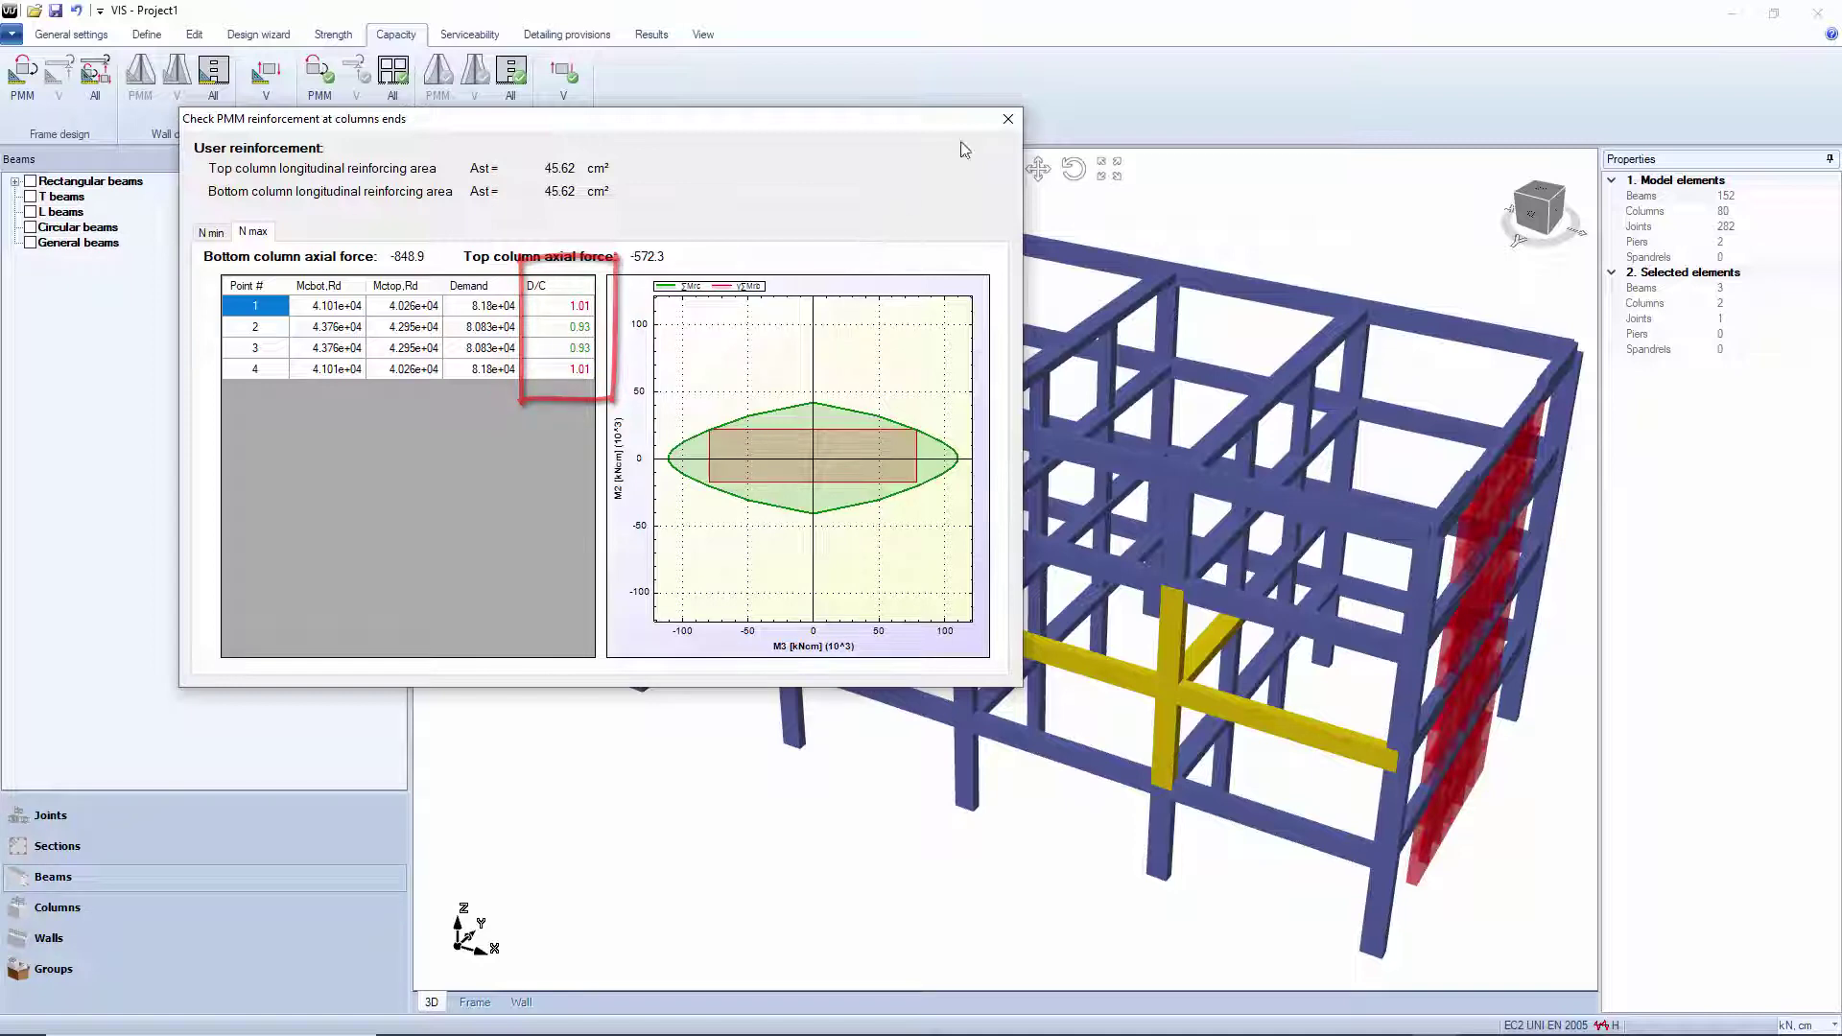
Delete the two mid-height rebars from the section in segment 3 of the column below joint 83
click(1008, 118)
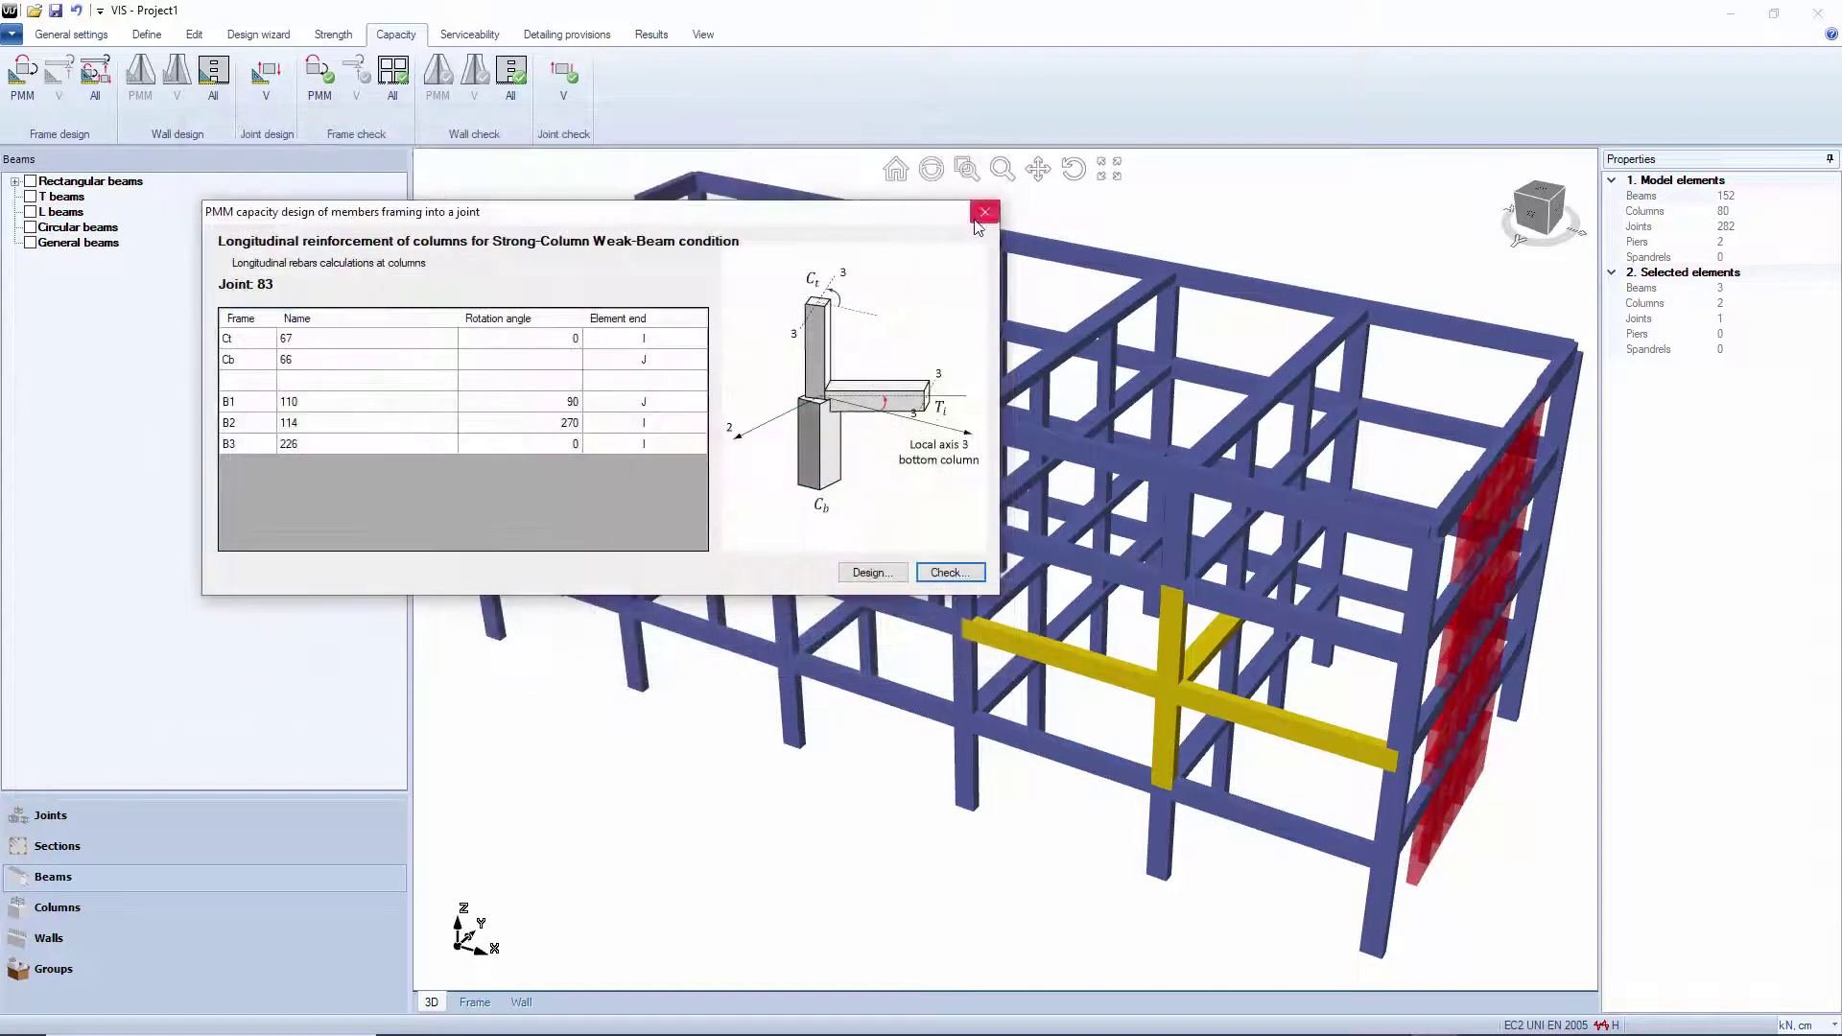
click(978, 219)
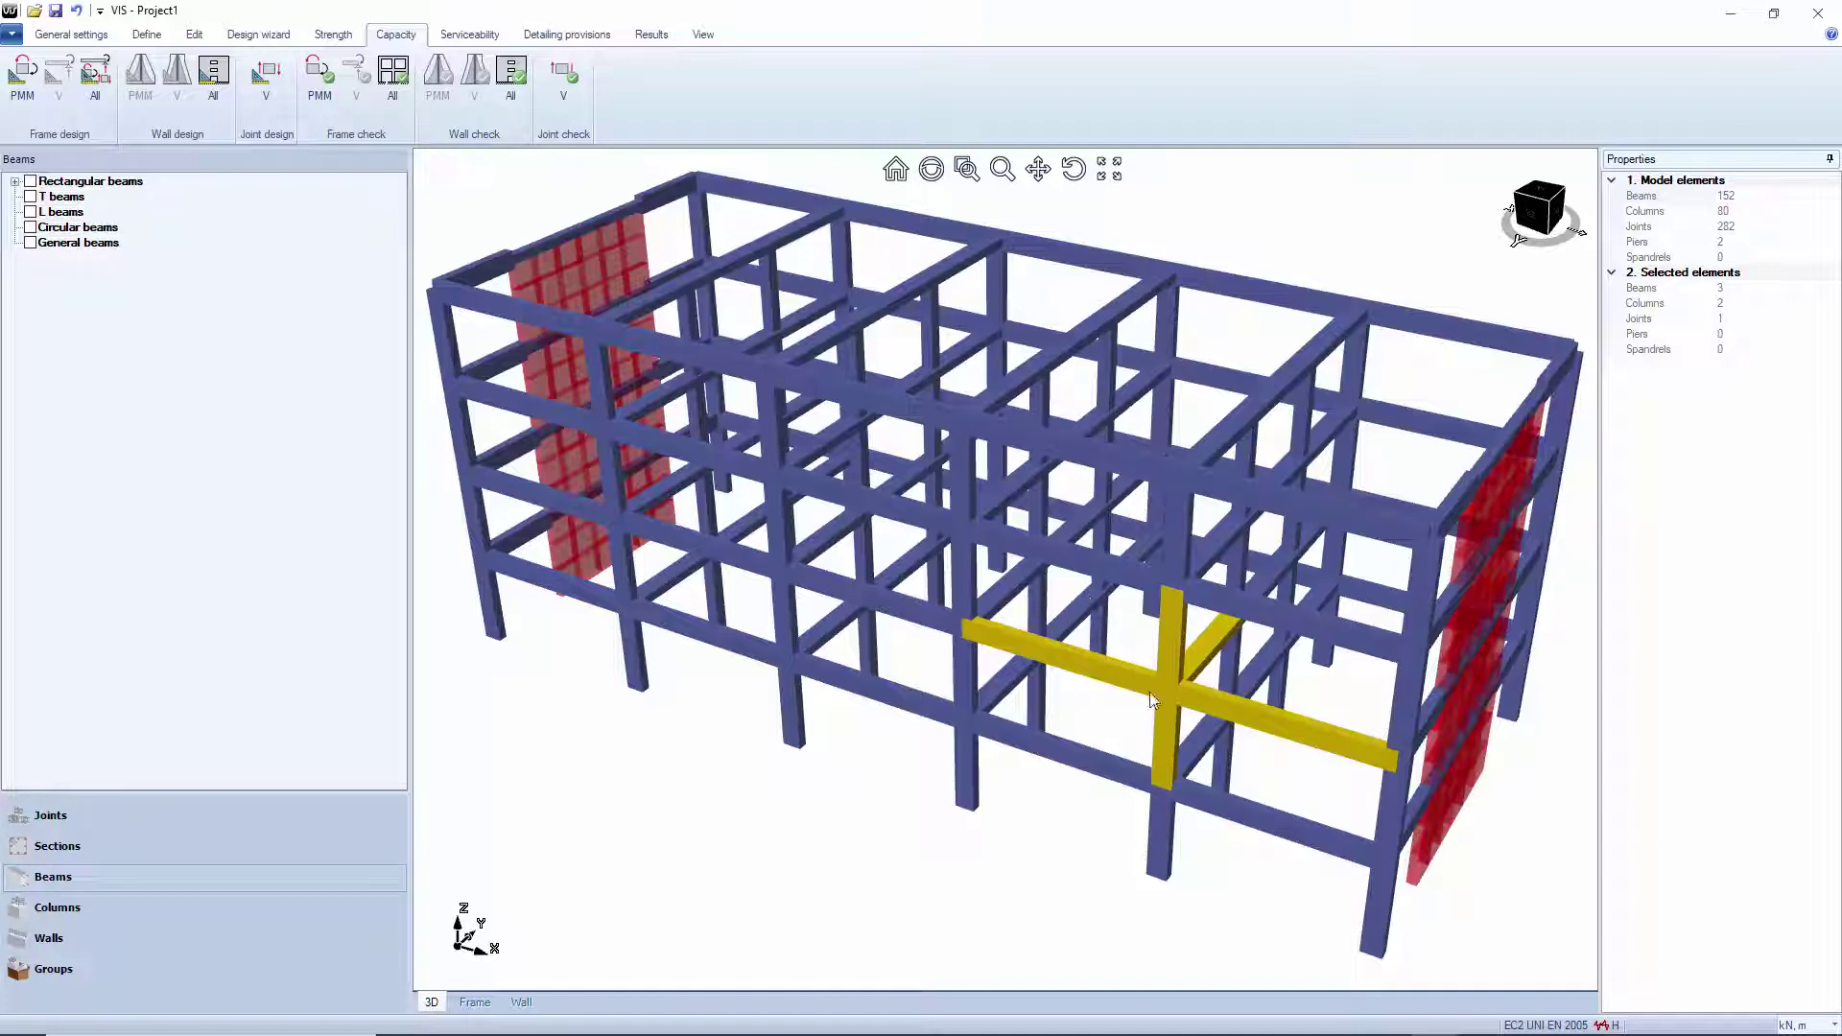
click(1159, 721)
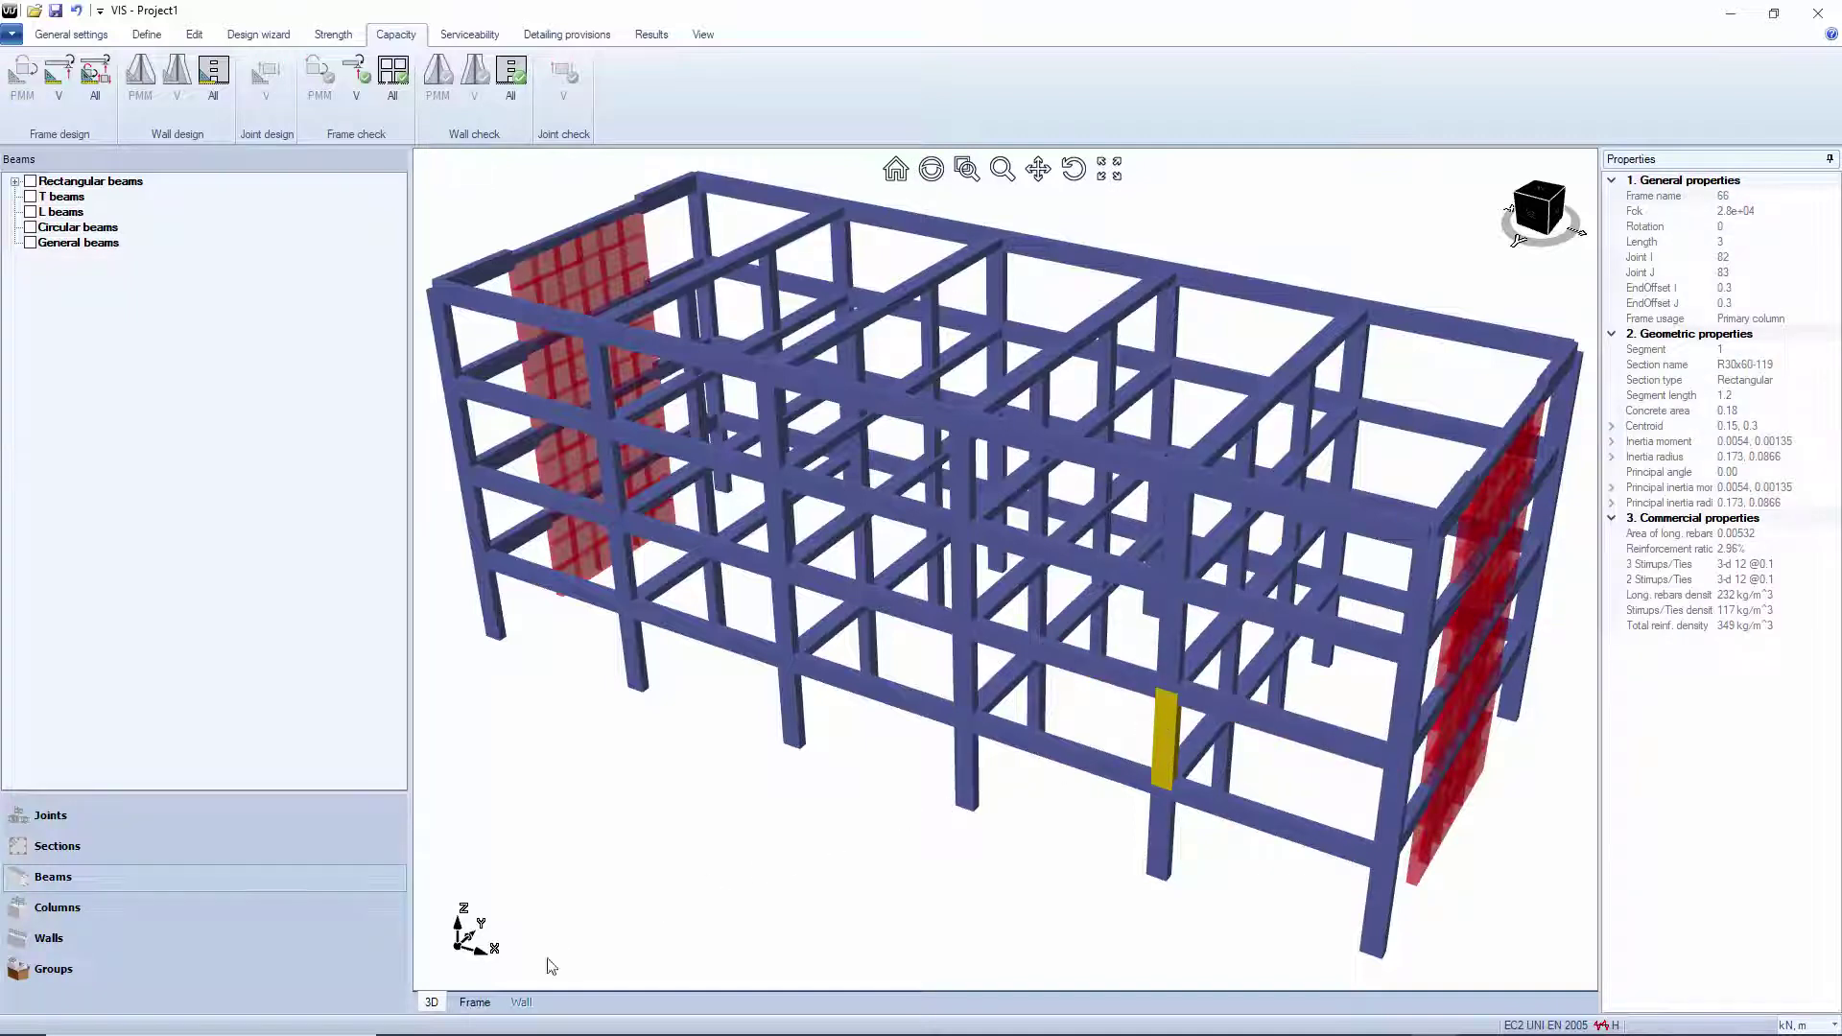
click(474, 1003)
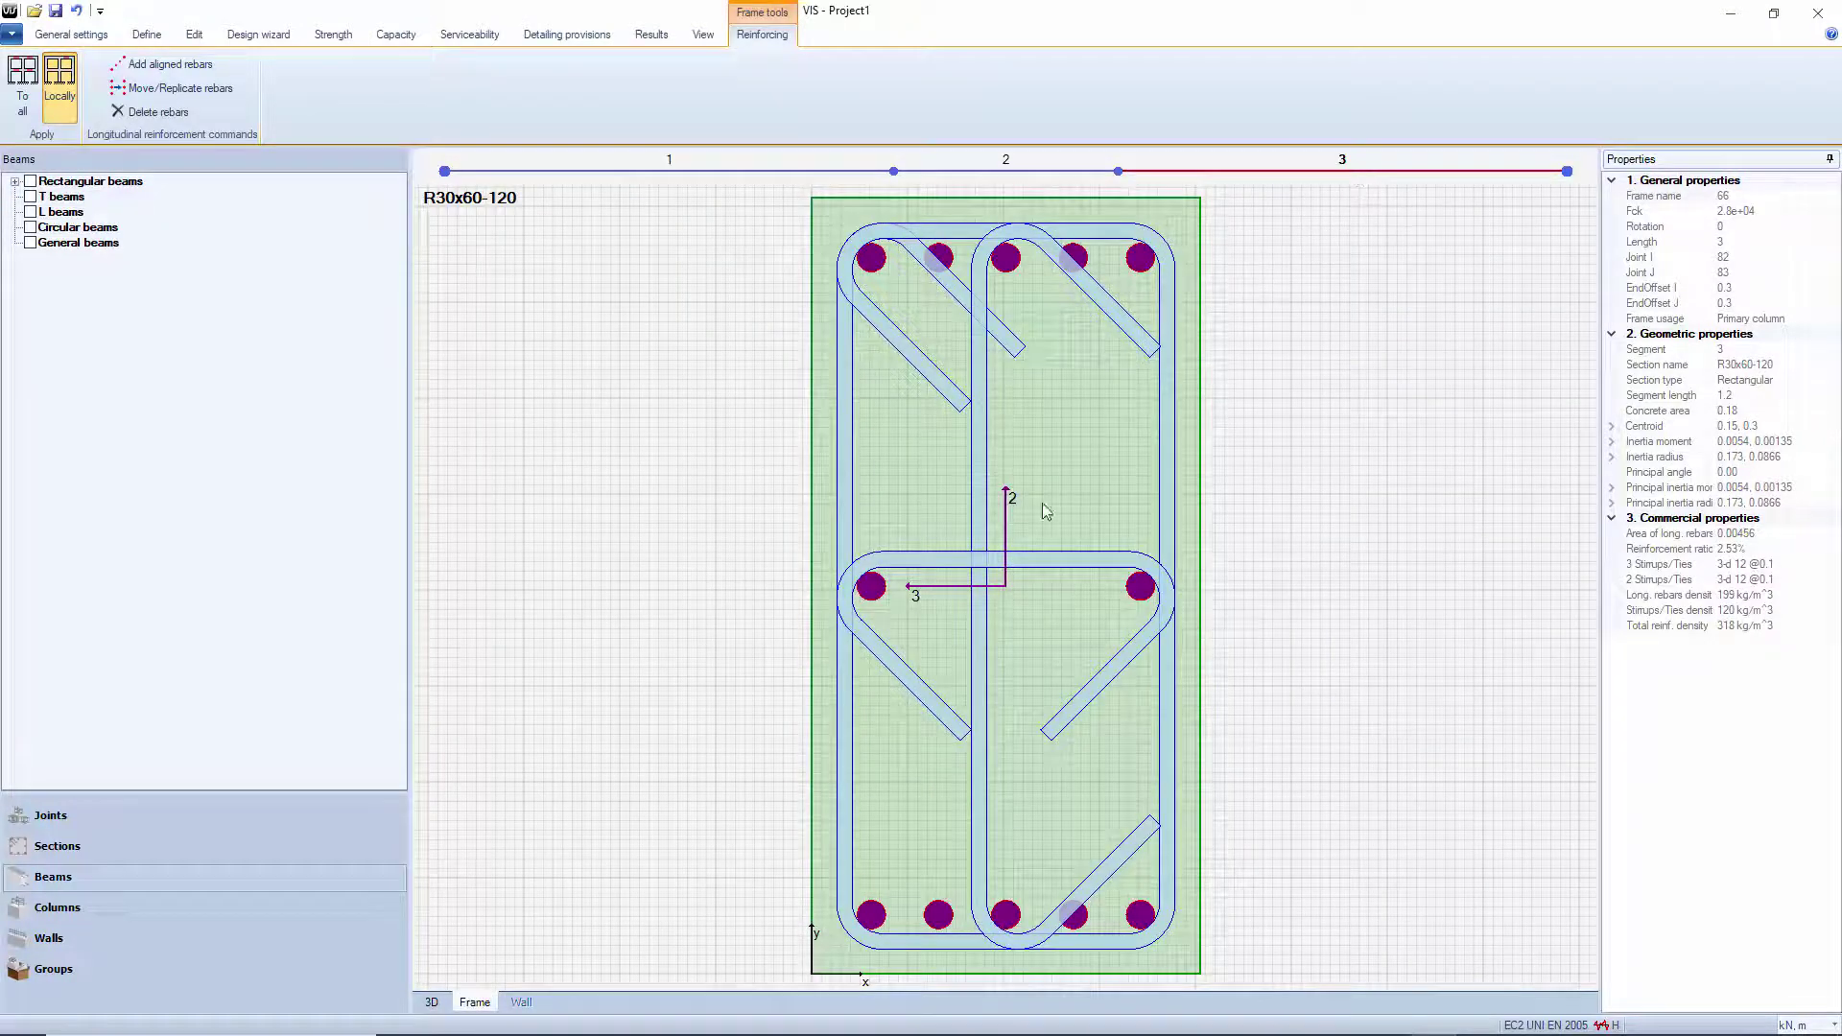
click(883, 589)
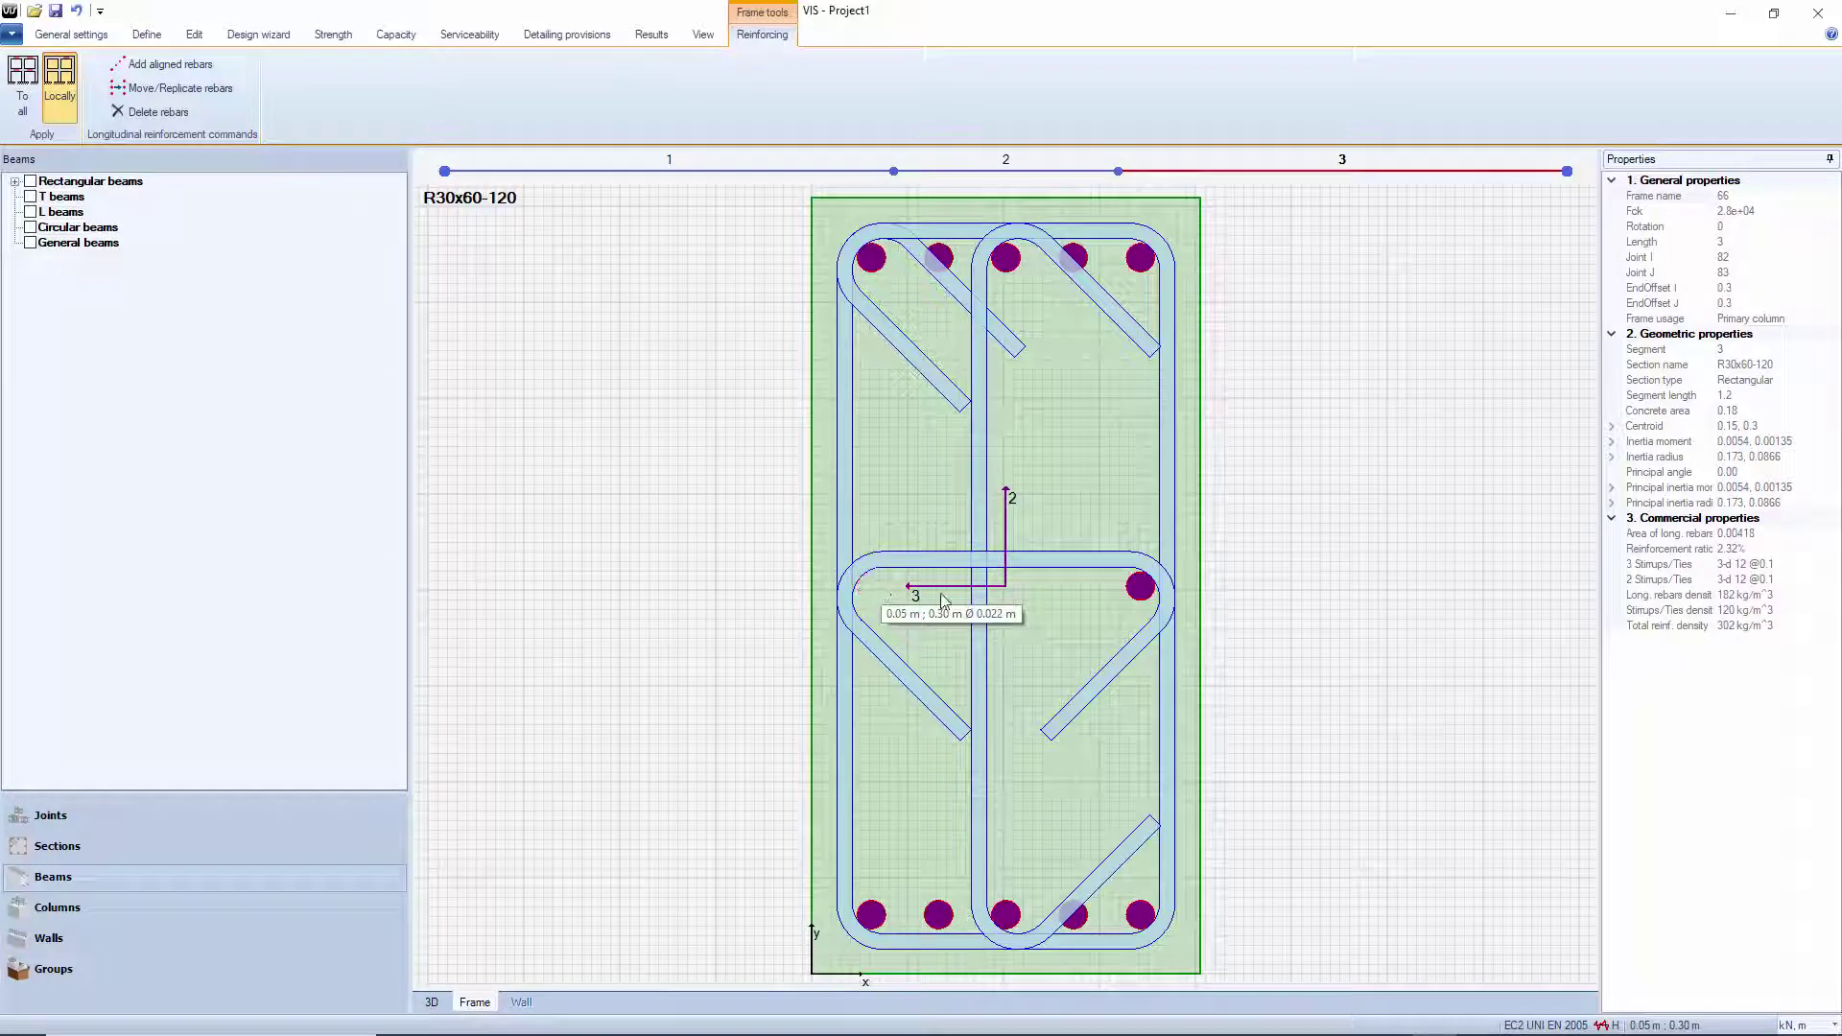
click(1140, 587)
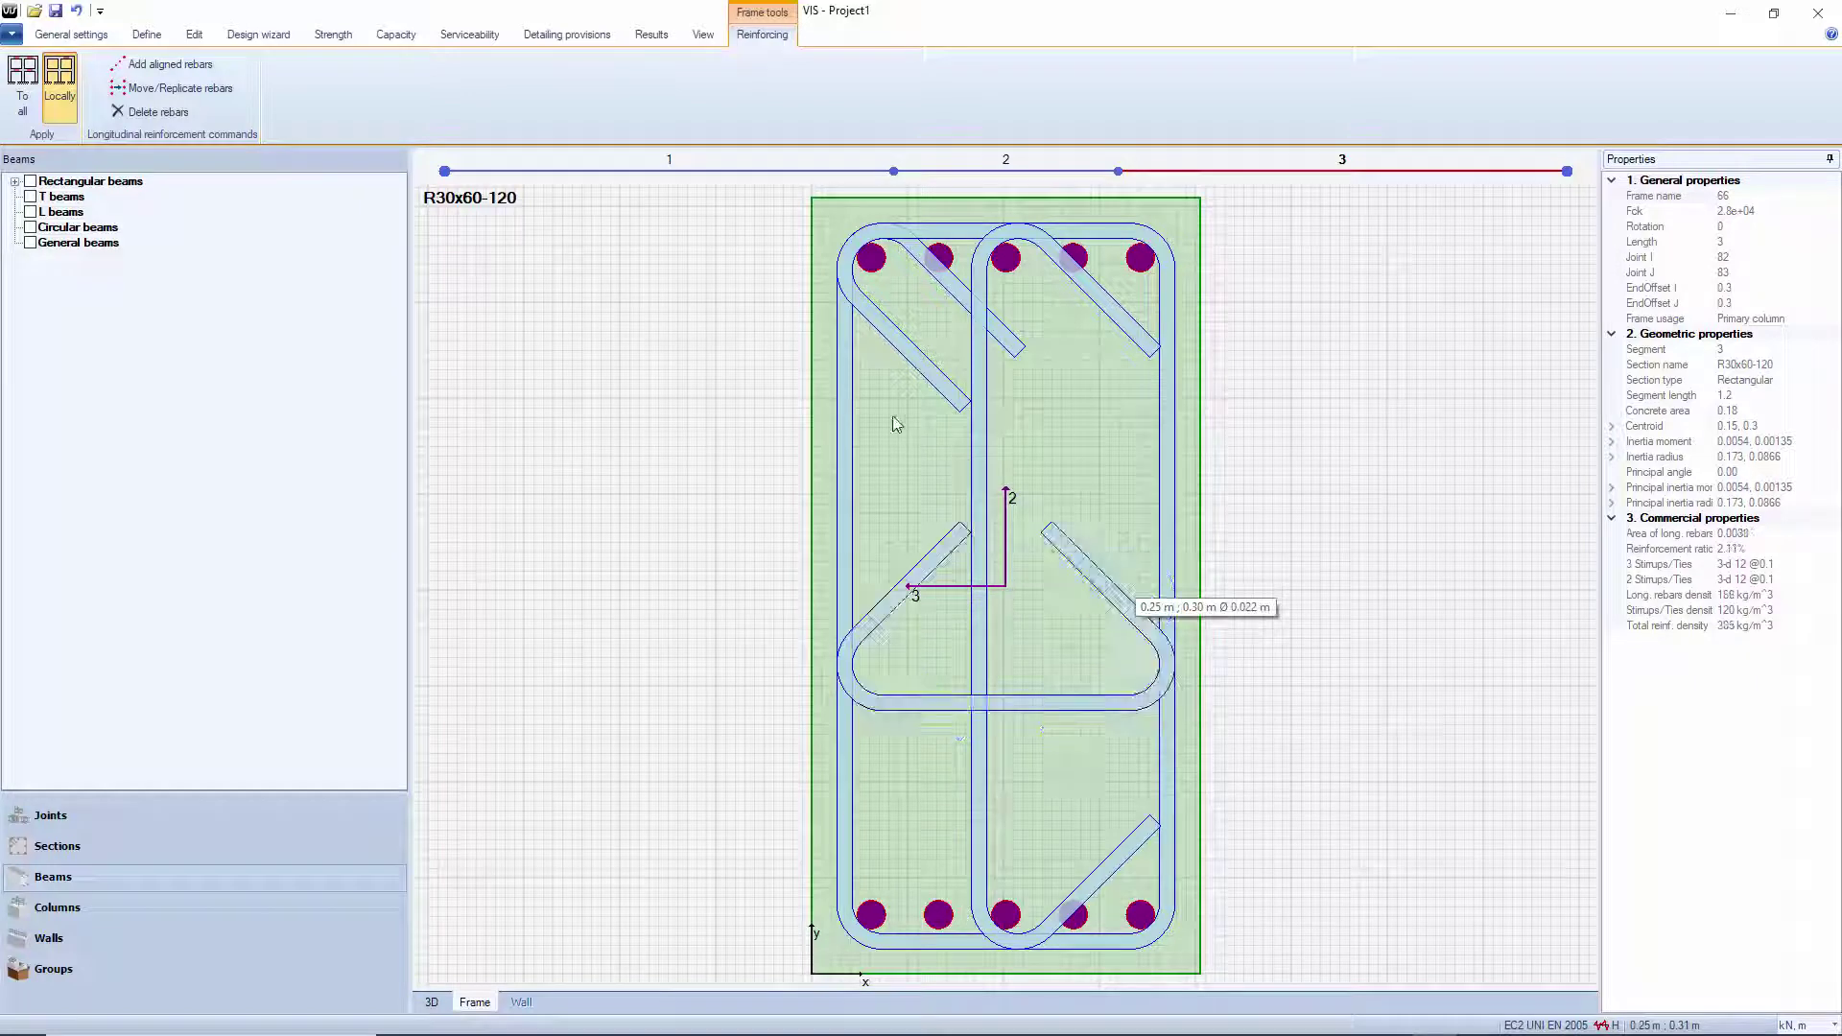
Add two d 16 design rebars along the section's left side, one in the upper part and one at mid-height
right_click(866, 407)
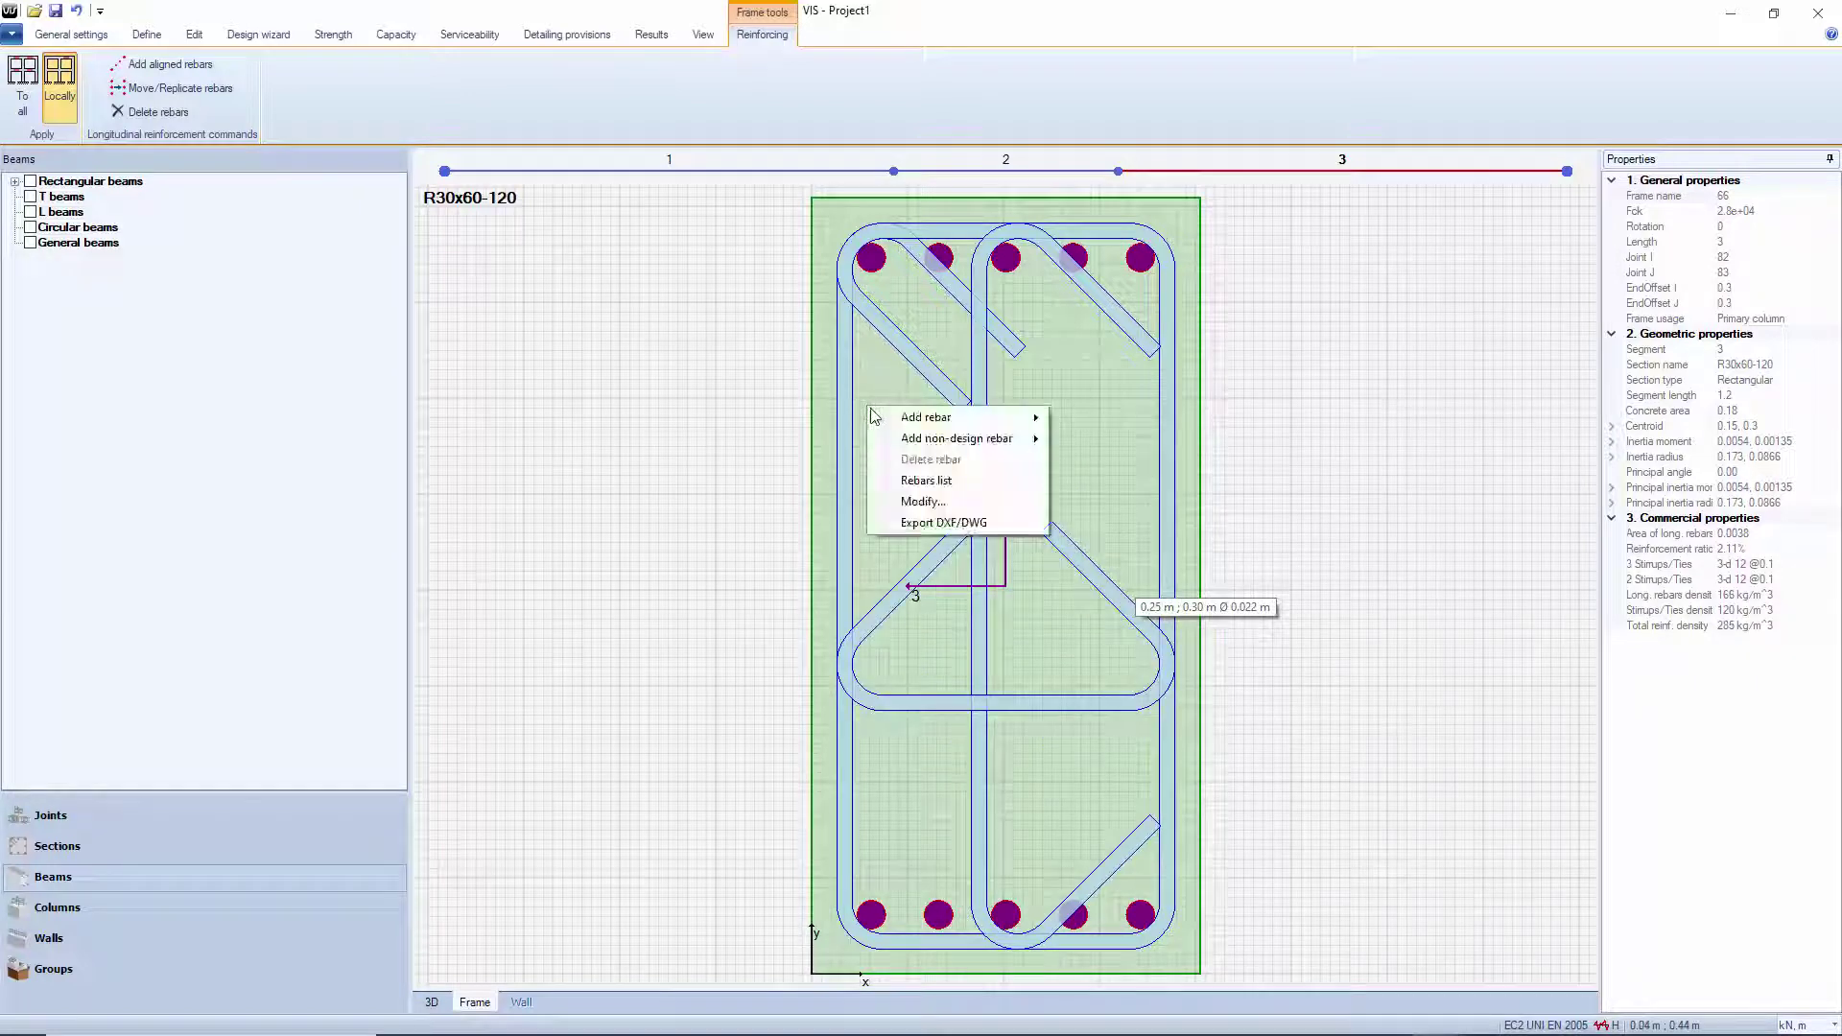
mouse_move(998, 419)
click(1073, 465)
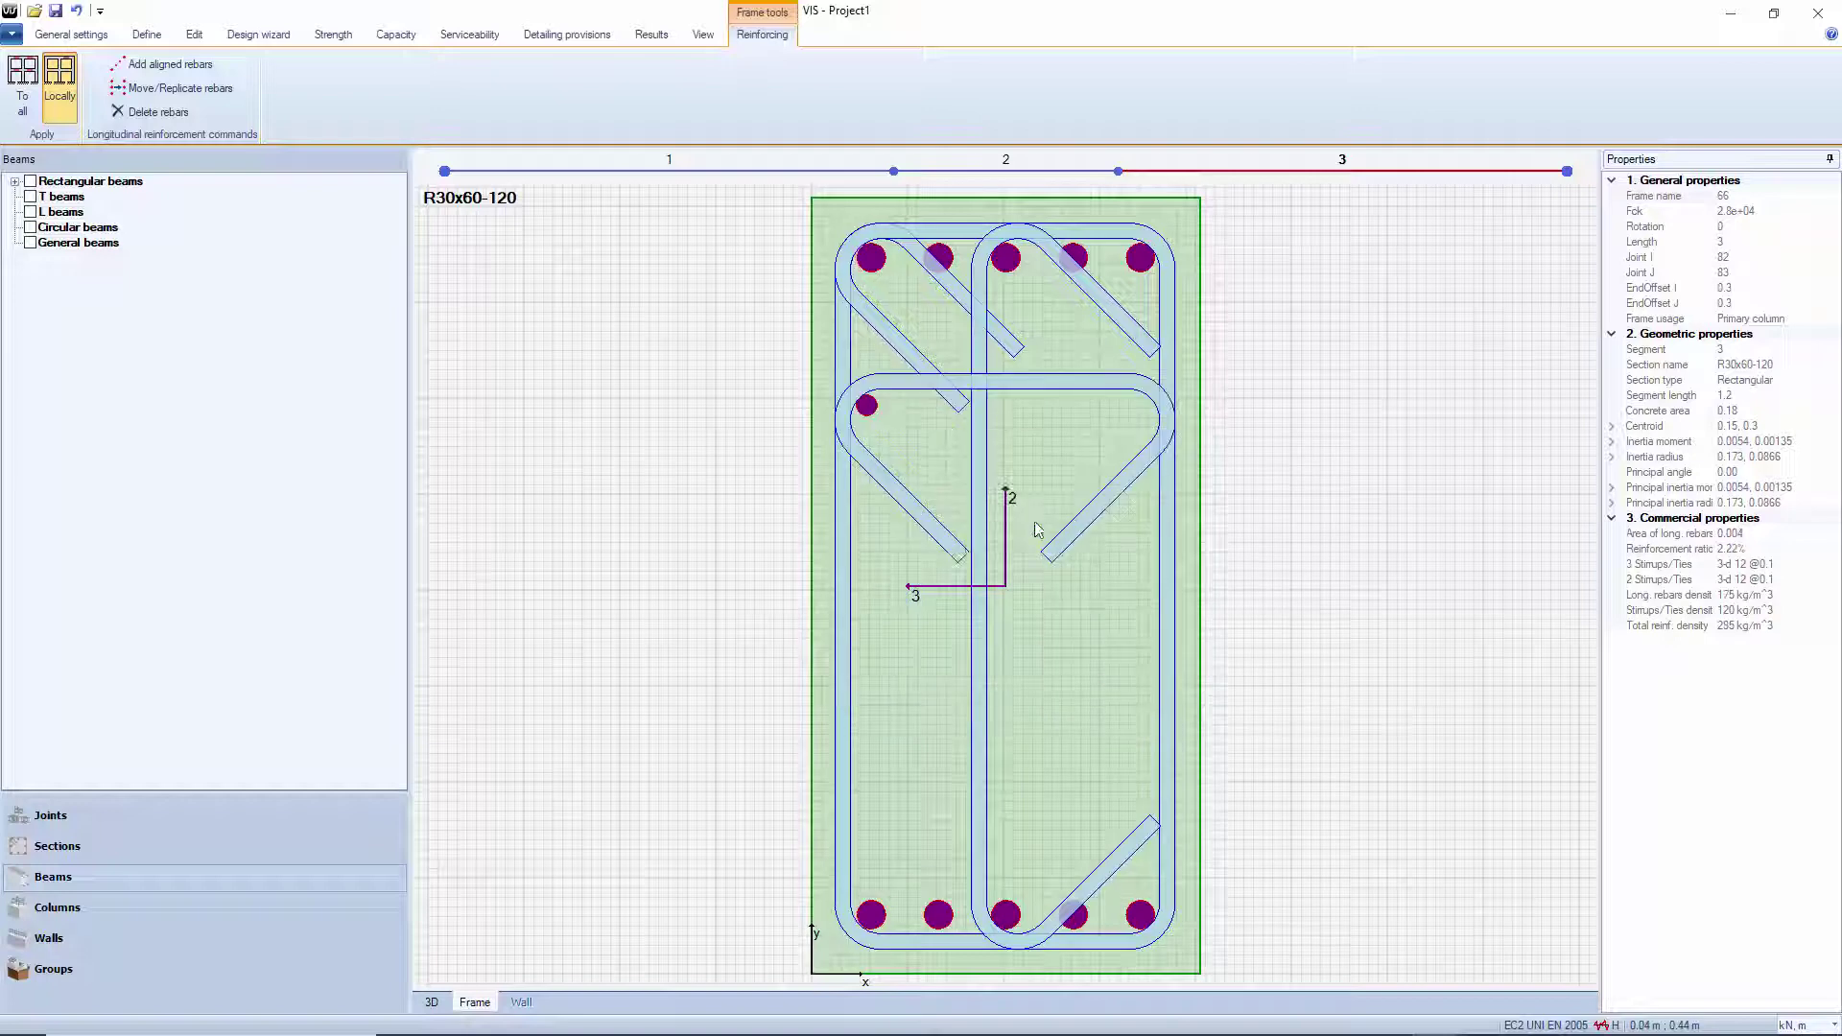
right_click(867, 590)
mouse_move(986, 606)
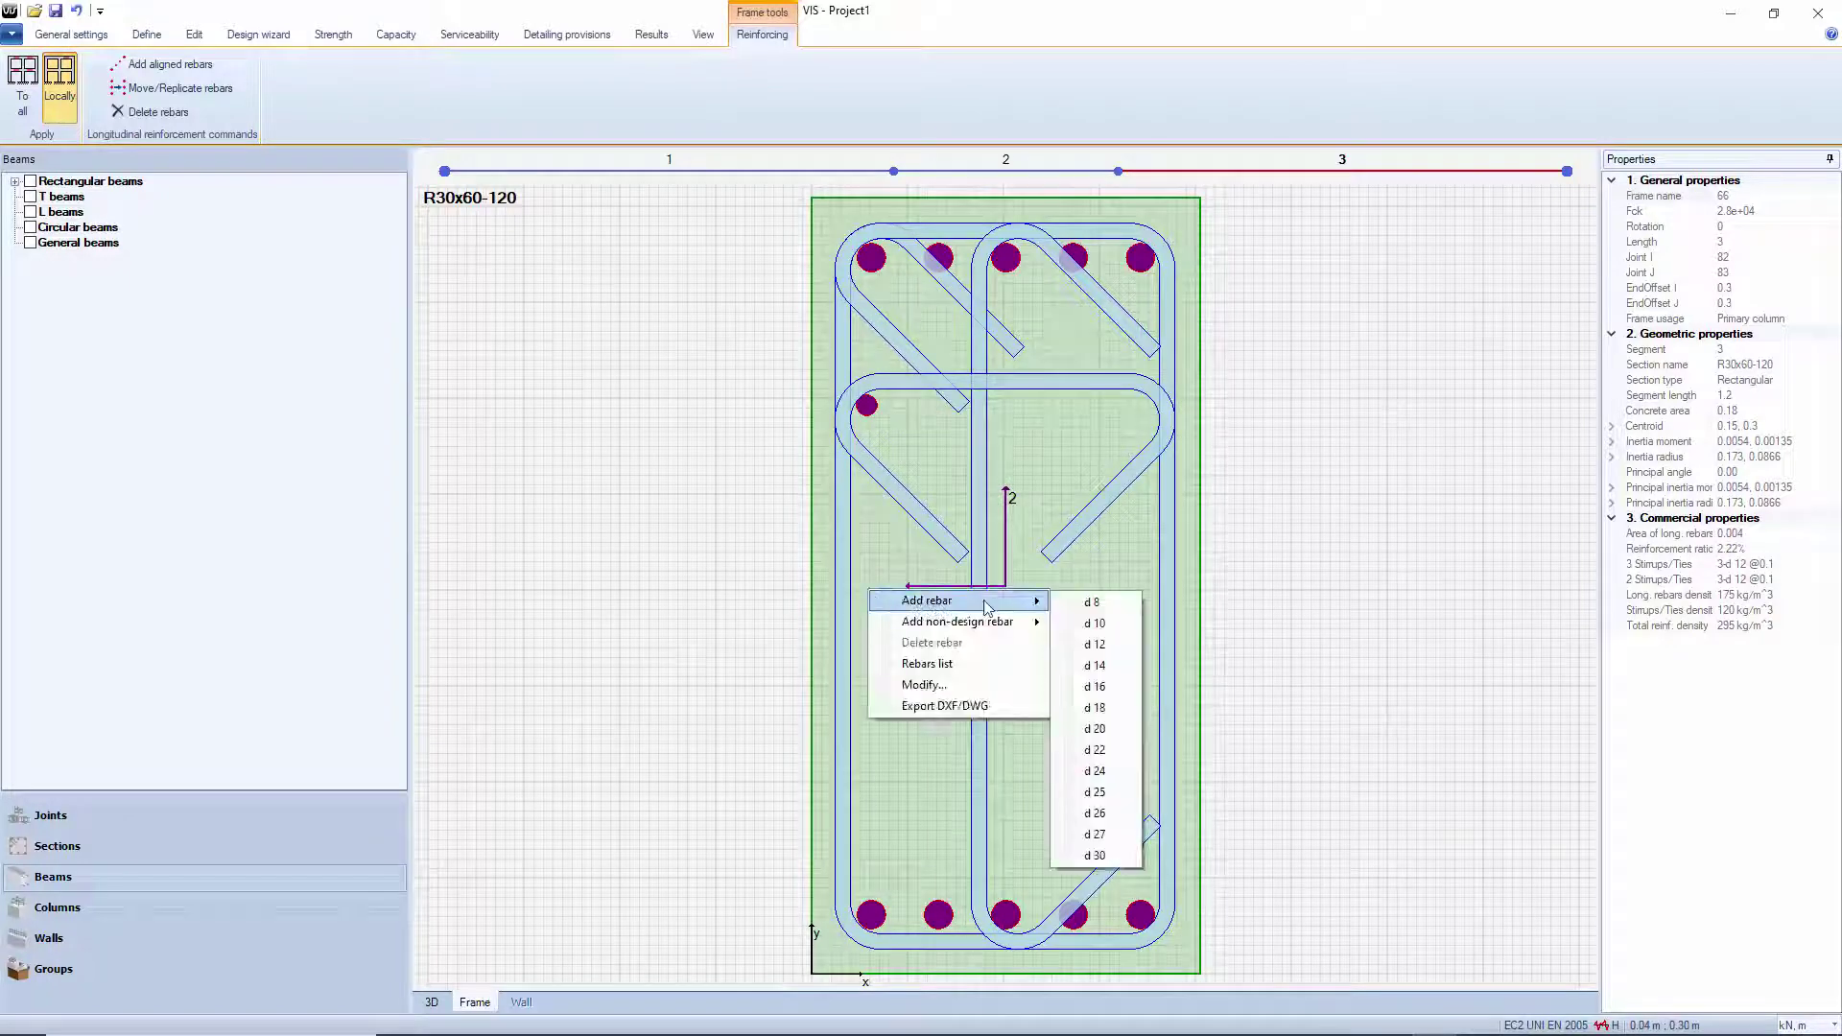
click(1095, 686)
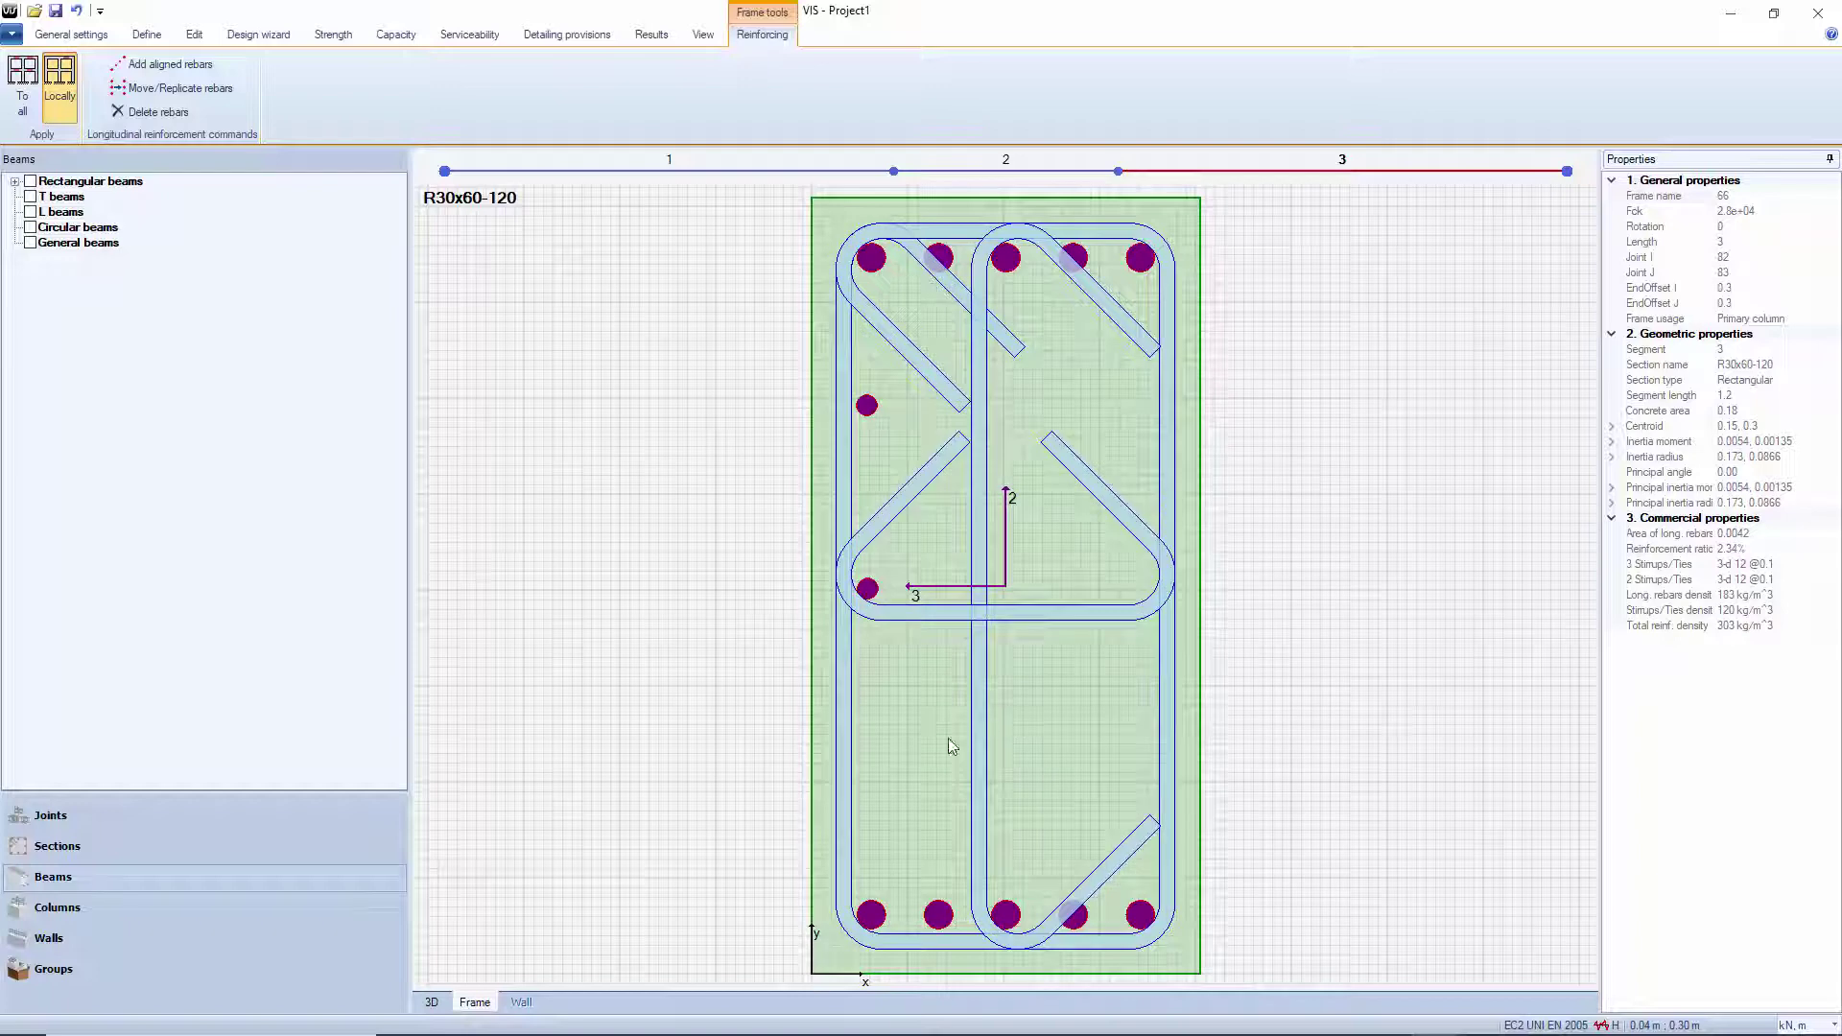
Add a d 16 non-design rebar on the section's left side, in the lower part
right_click(866, 764)
mouse_move(998, 791)
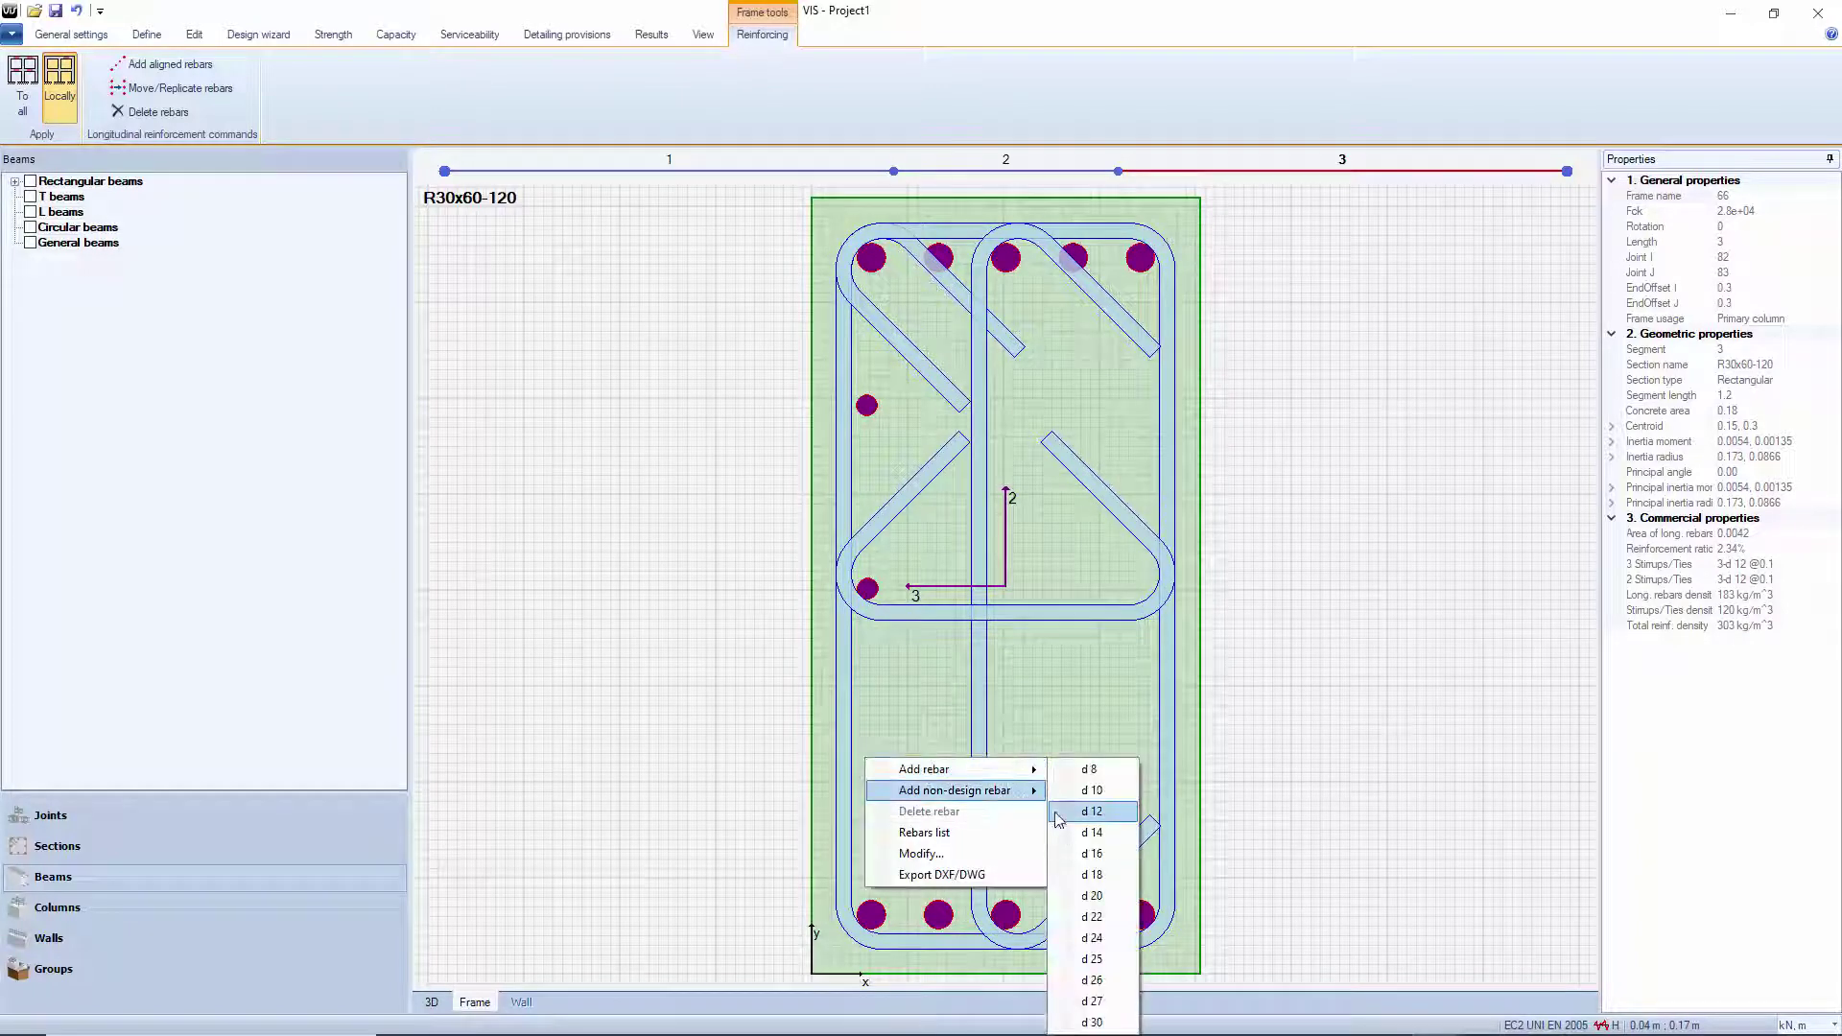
click(1082, 853)
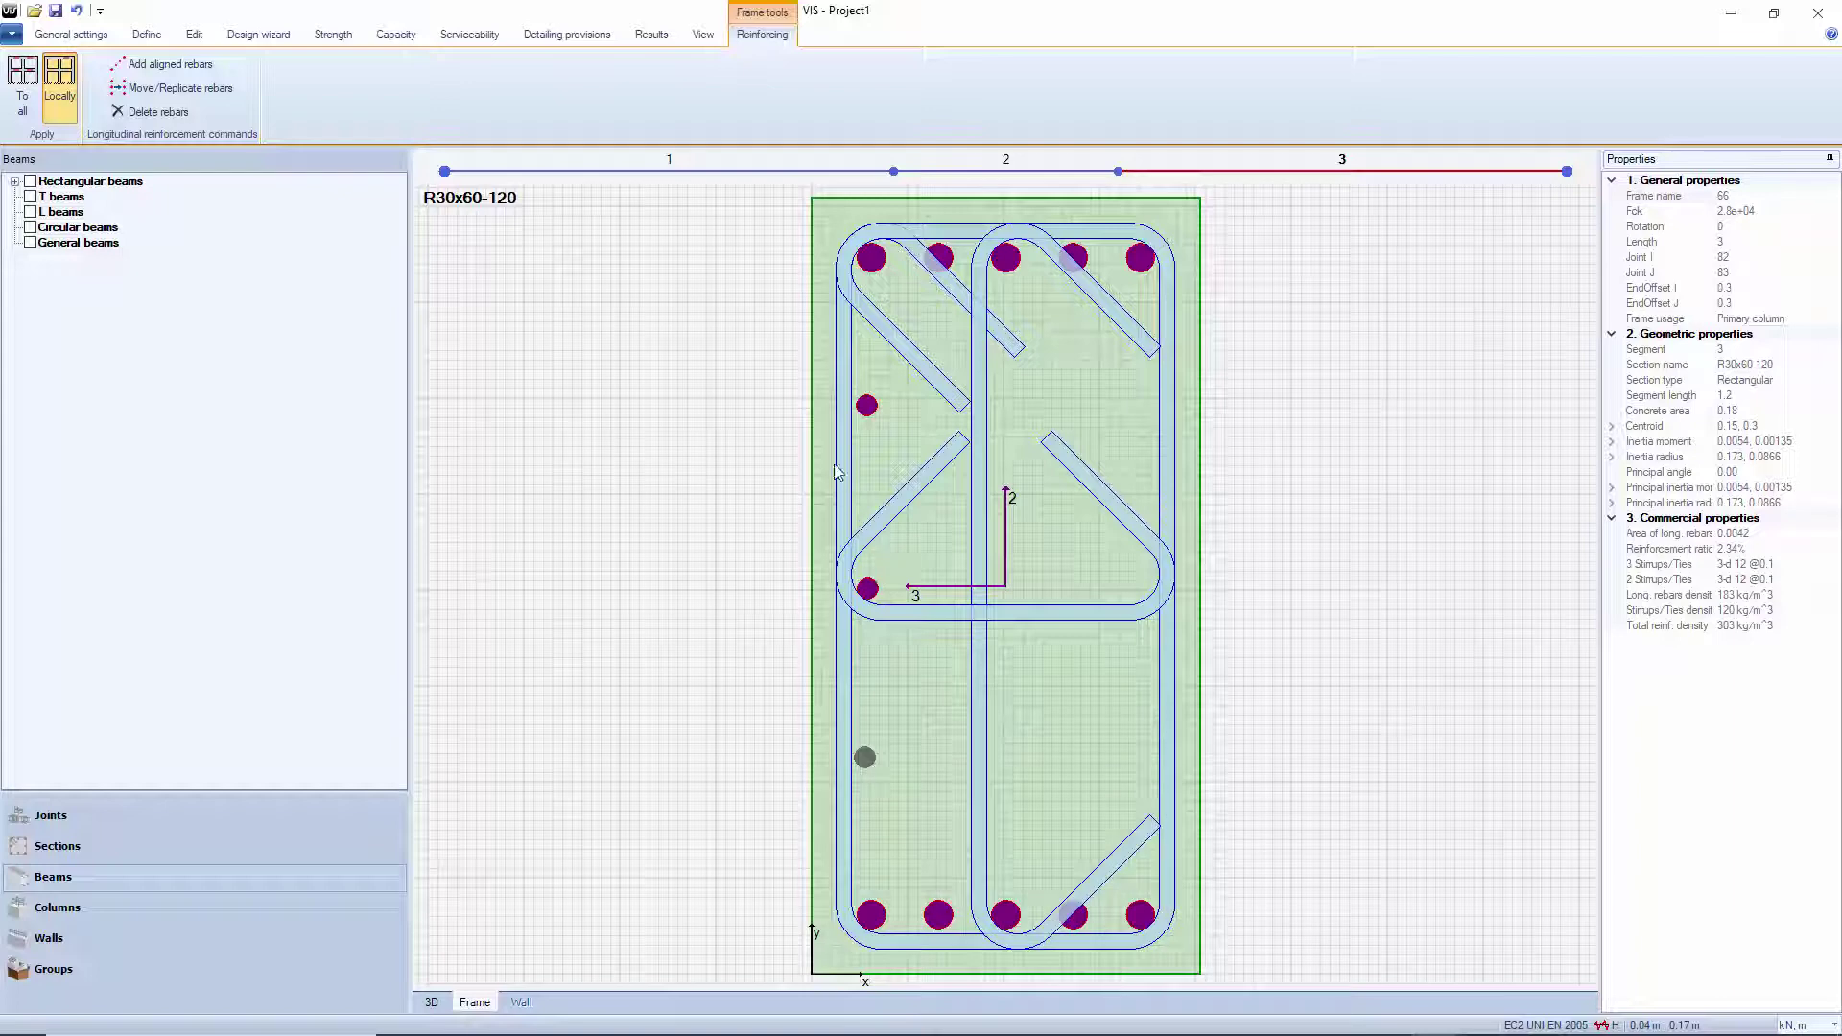
Replicate the three intermediate rebars on the section's left side to the opposite side with Δ3 of -0.21
mouse_move(793, 376)
mouse_down()
mouse_move(889, 596)
mouse_move(899, 788)
mouse_up()
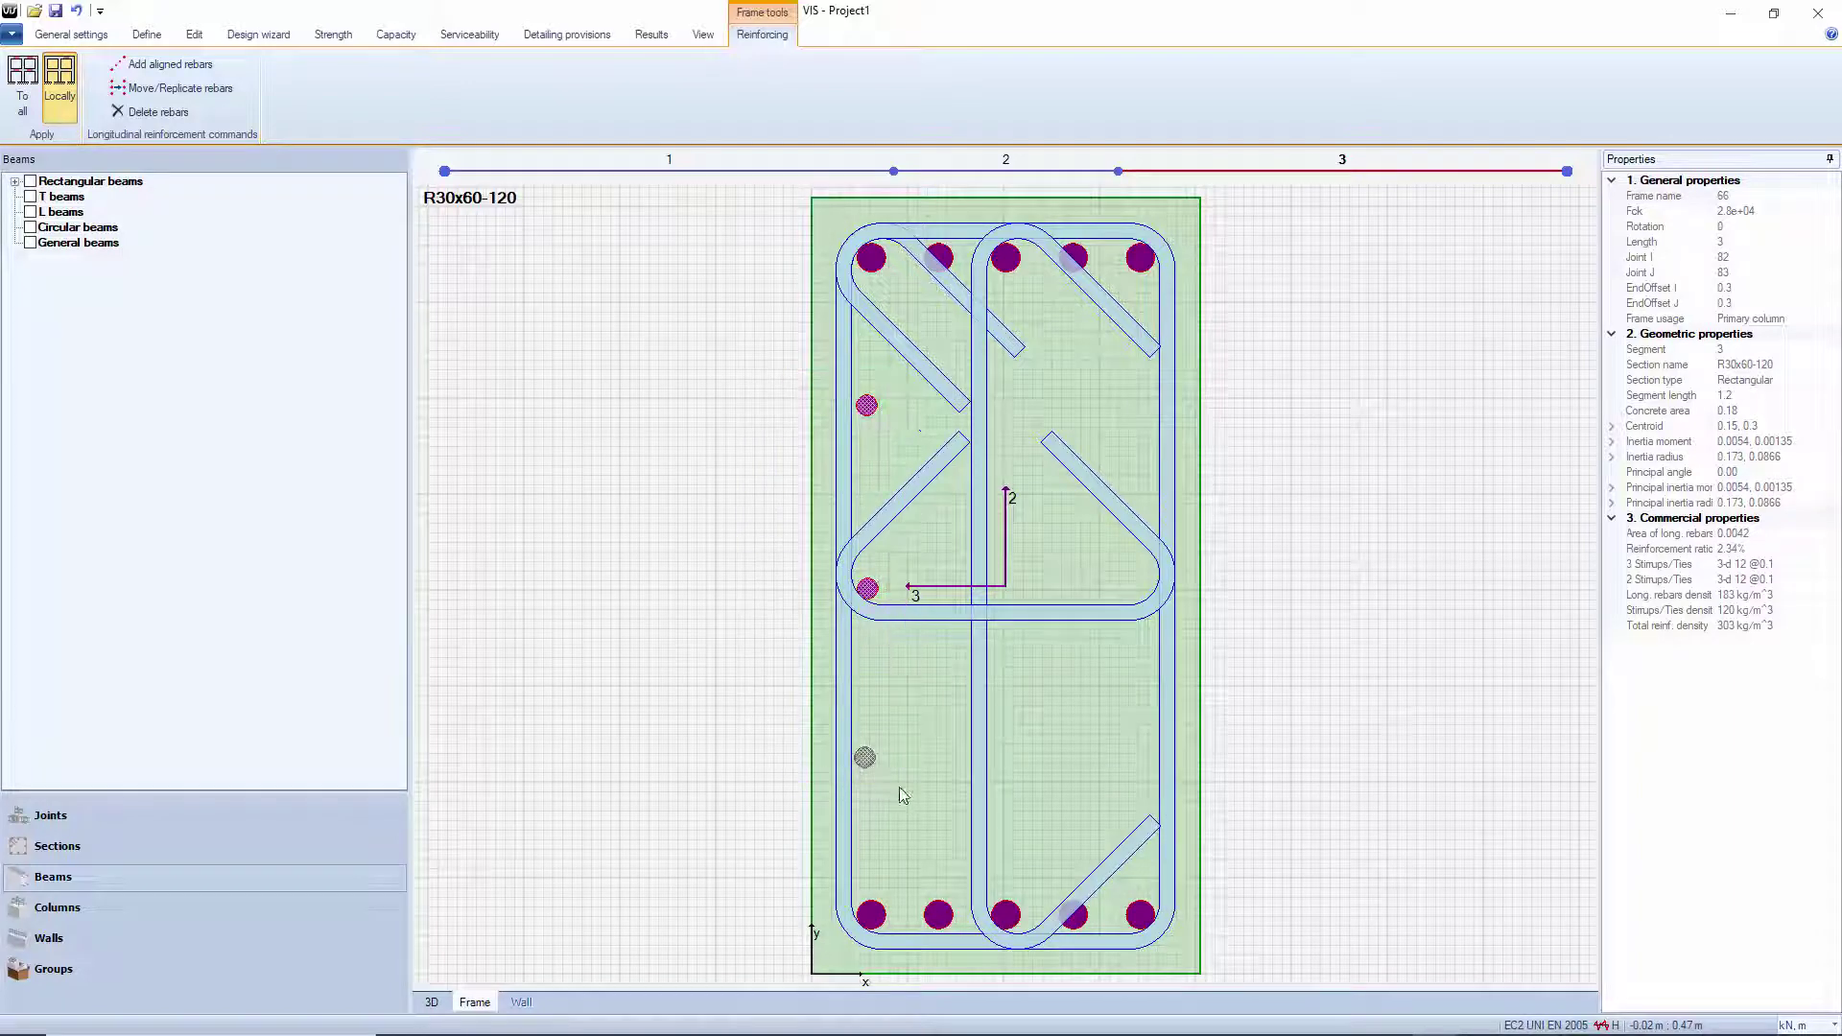
click(181, 88)
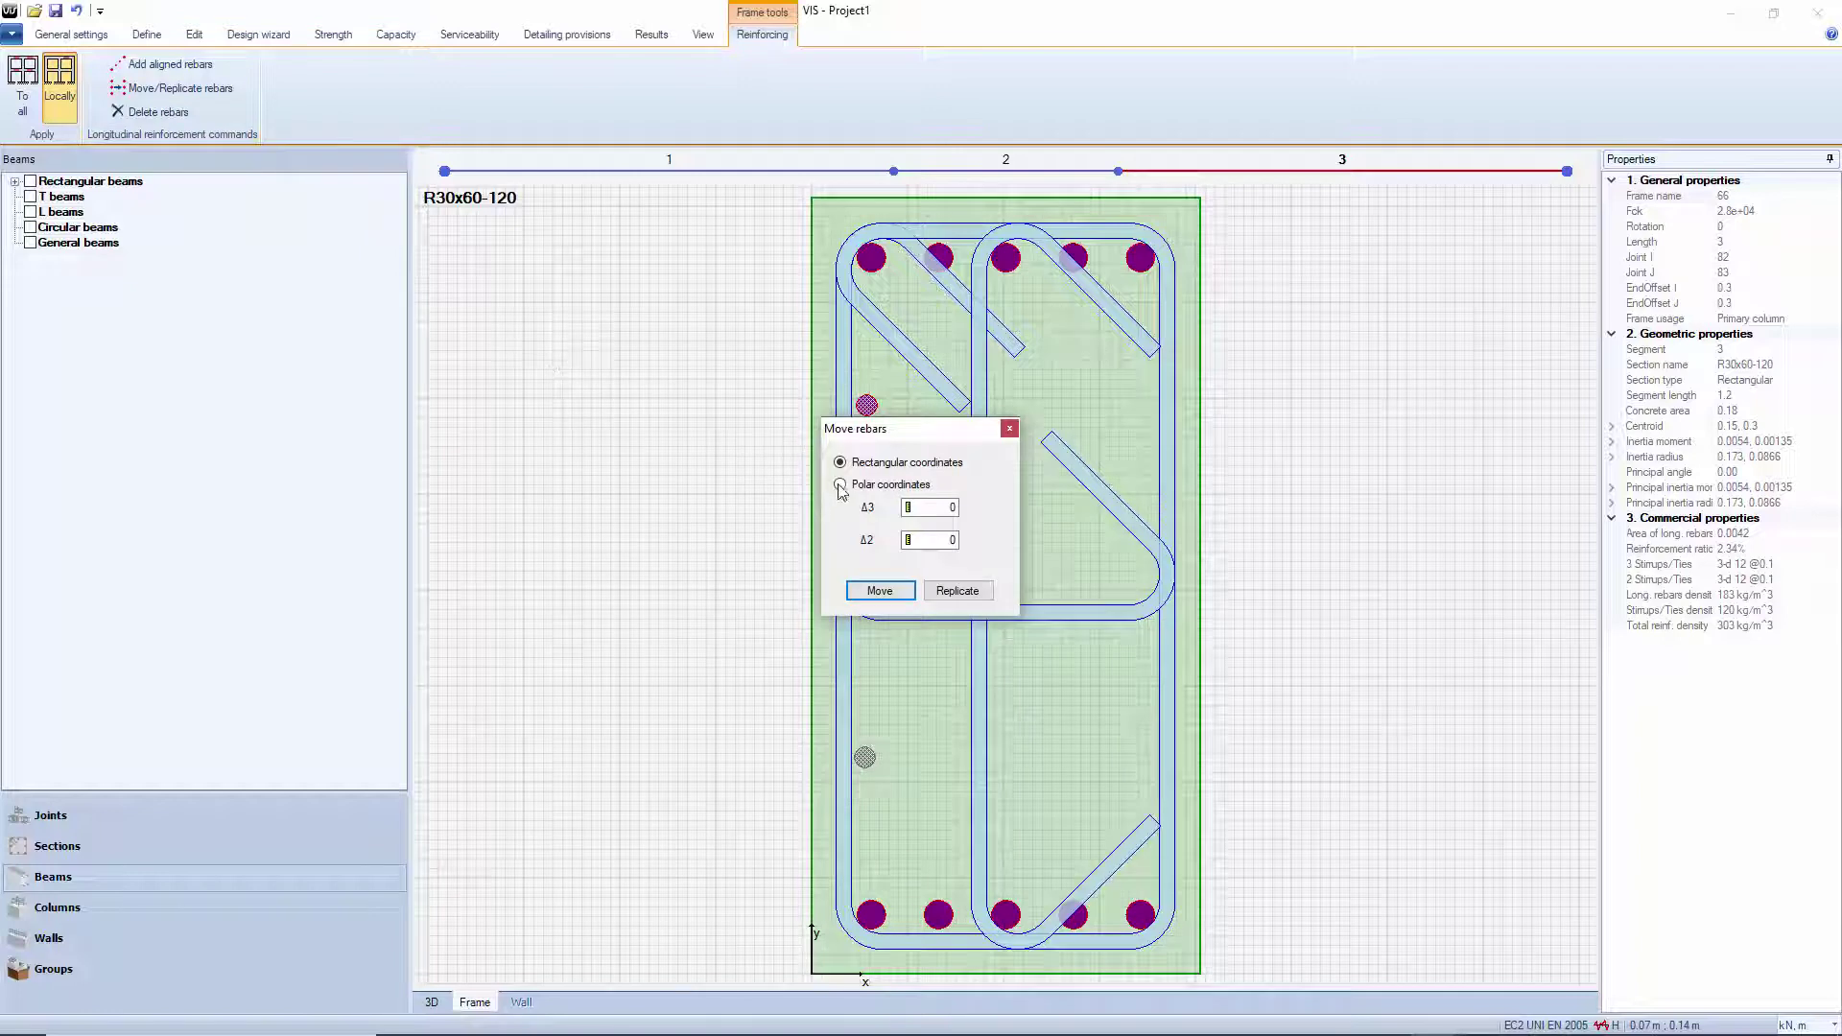
double_click(950, 507)
text(-0.21)
click(957, 591)
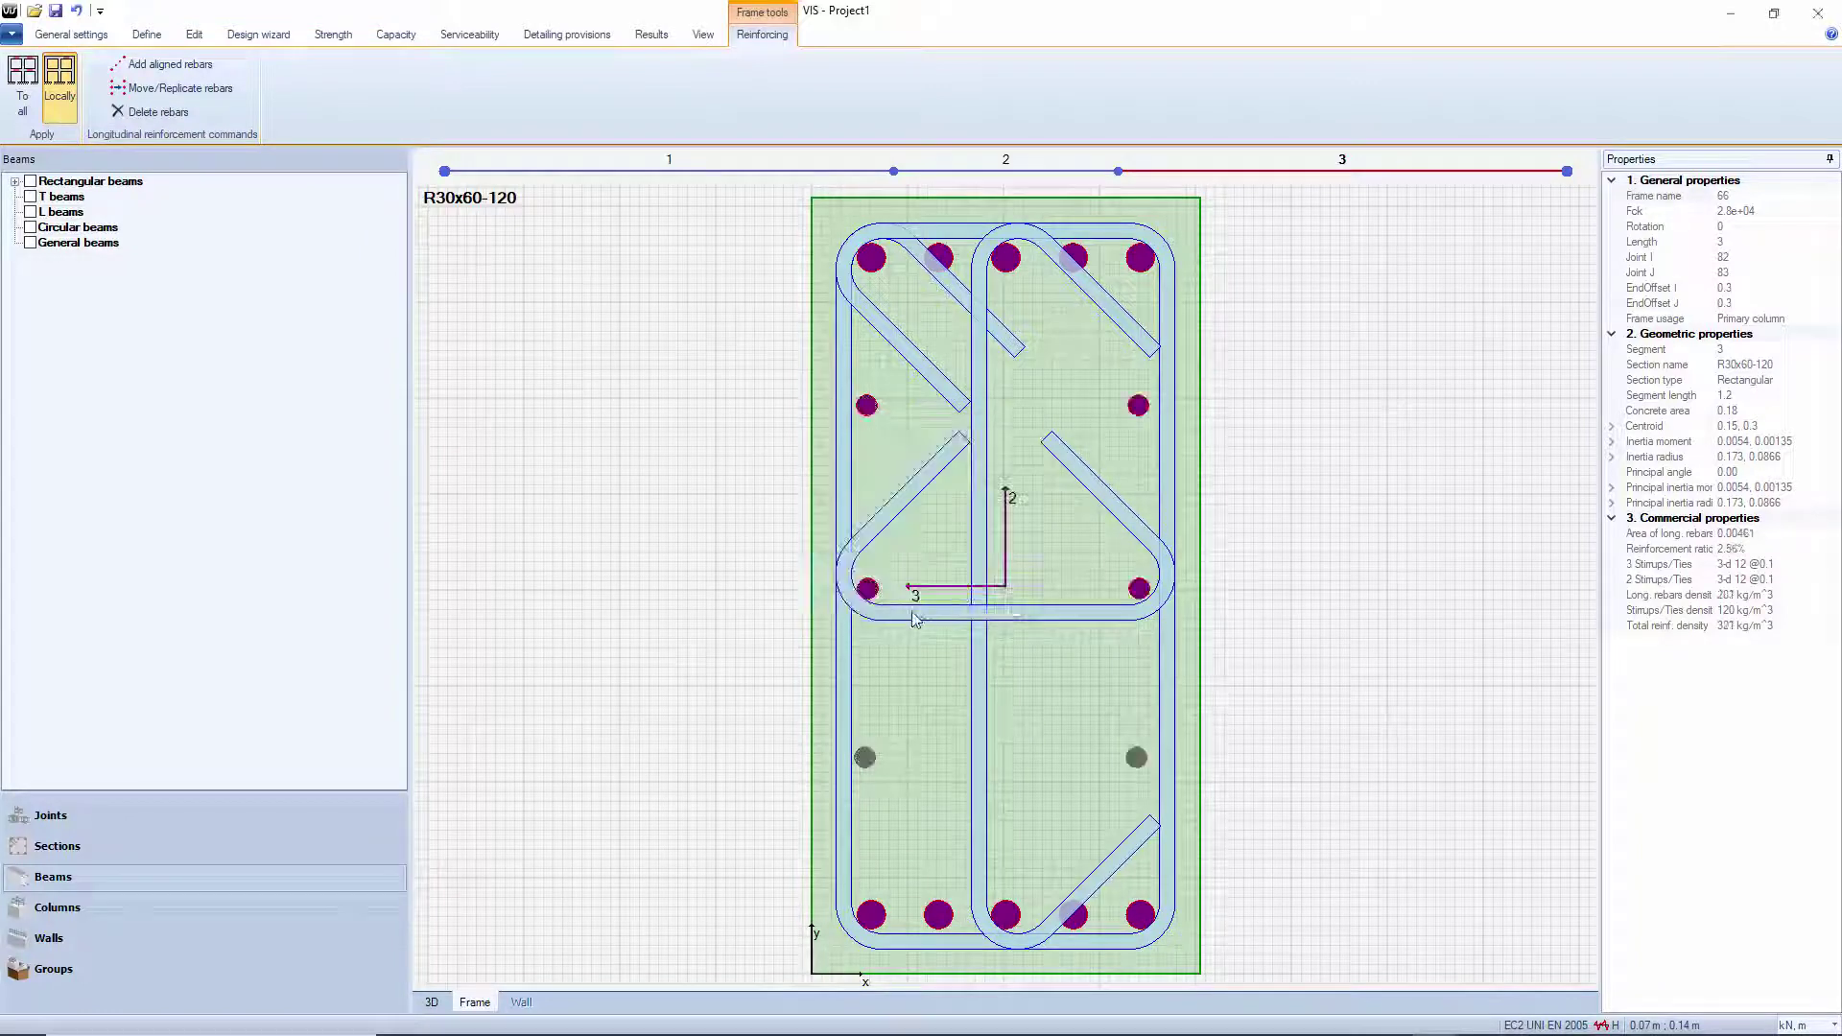
Add three intermediate design rebars along each long side of the section in segment 1 of the column above joint 83
click(449, 998)
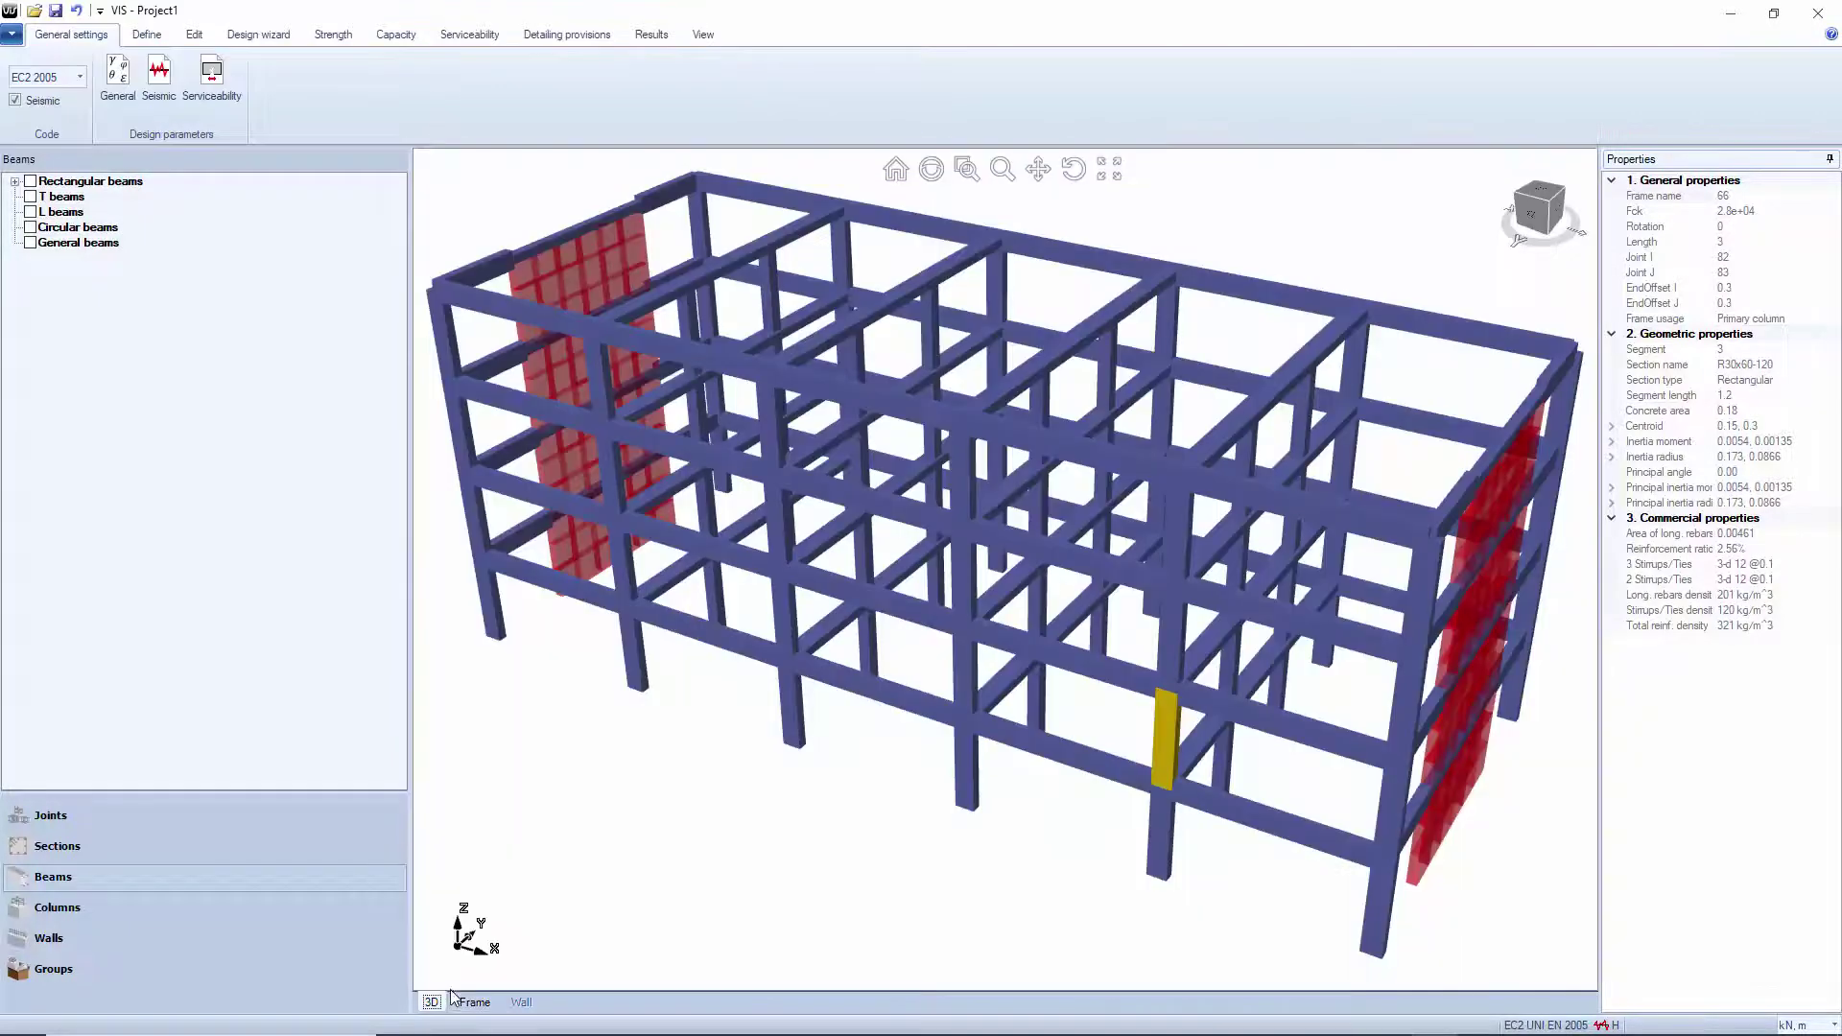
click(1157, 654)
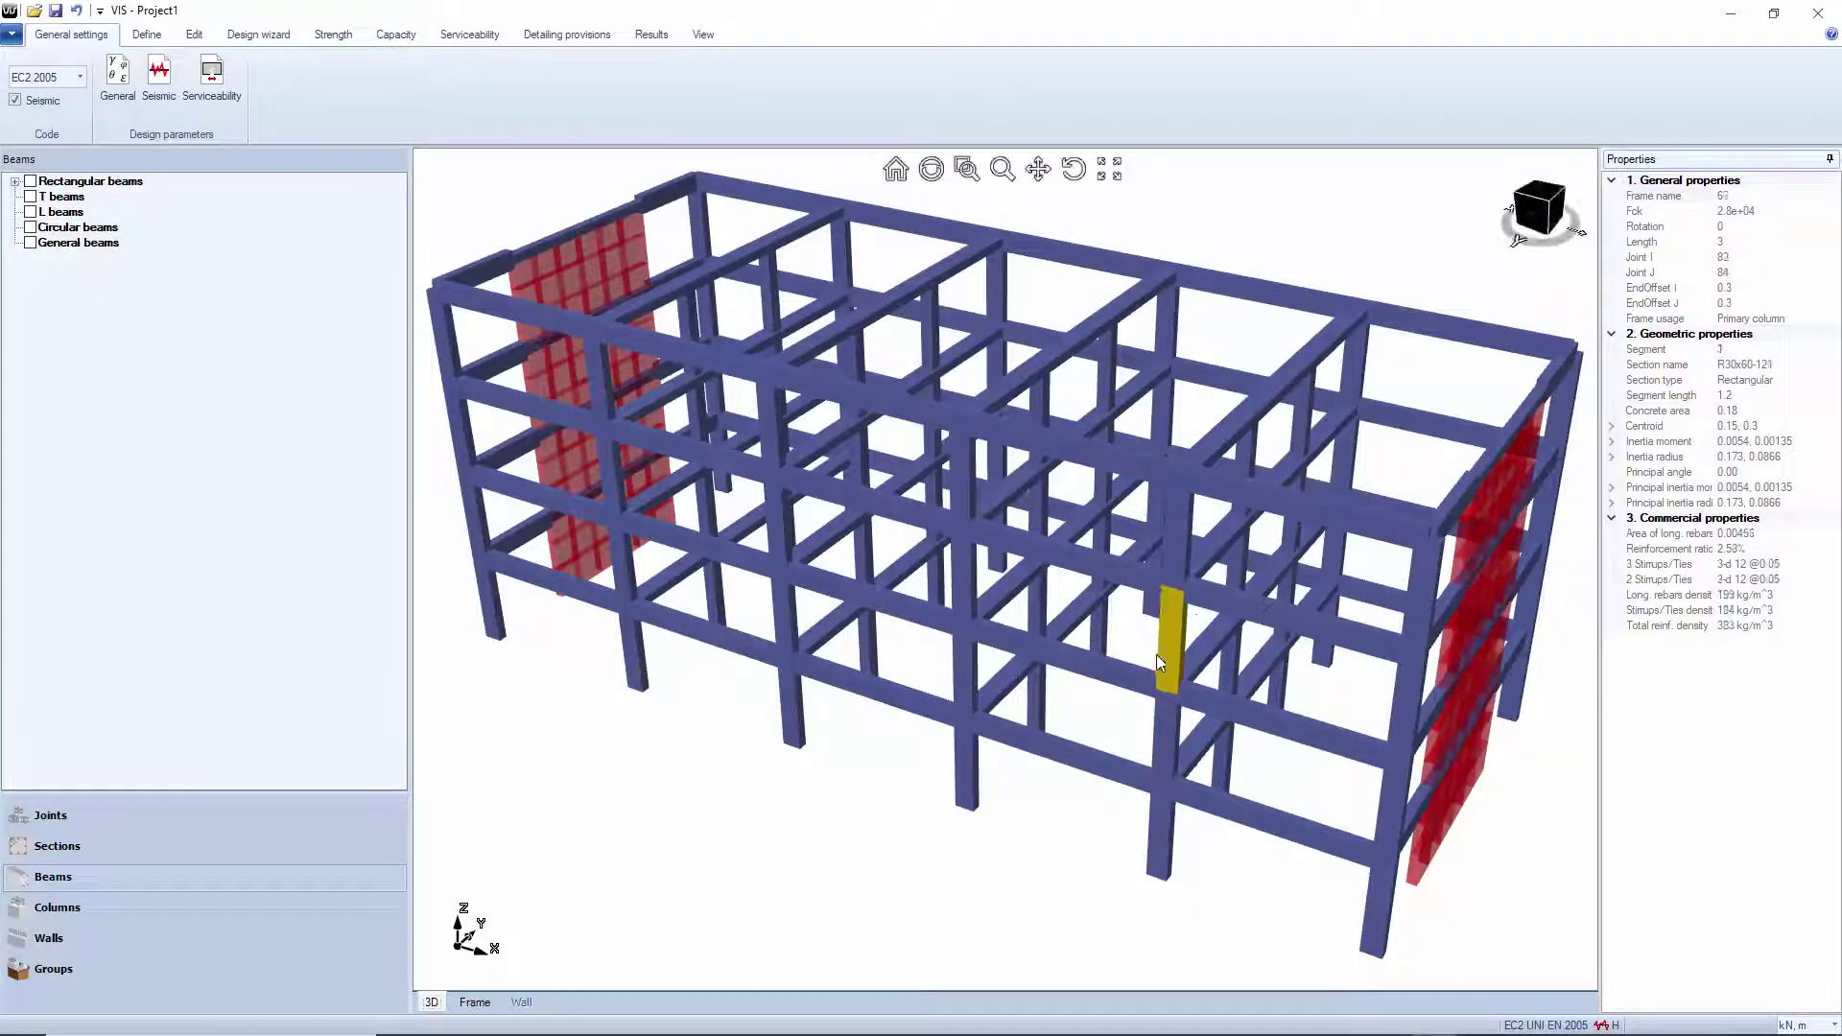
click(480, 1003)
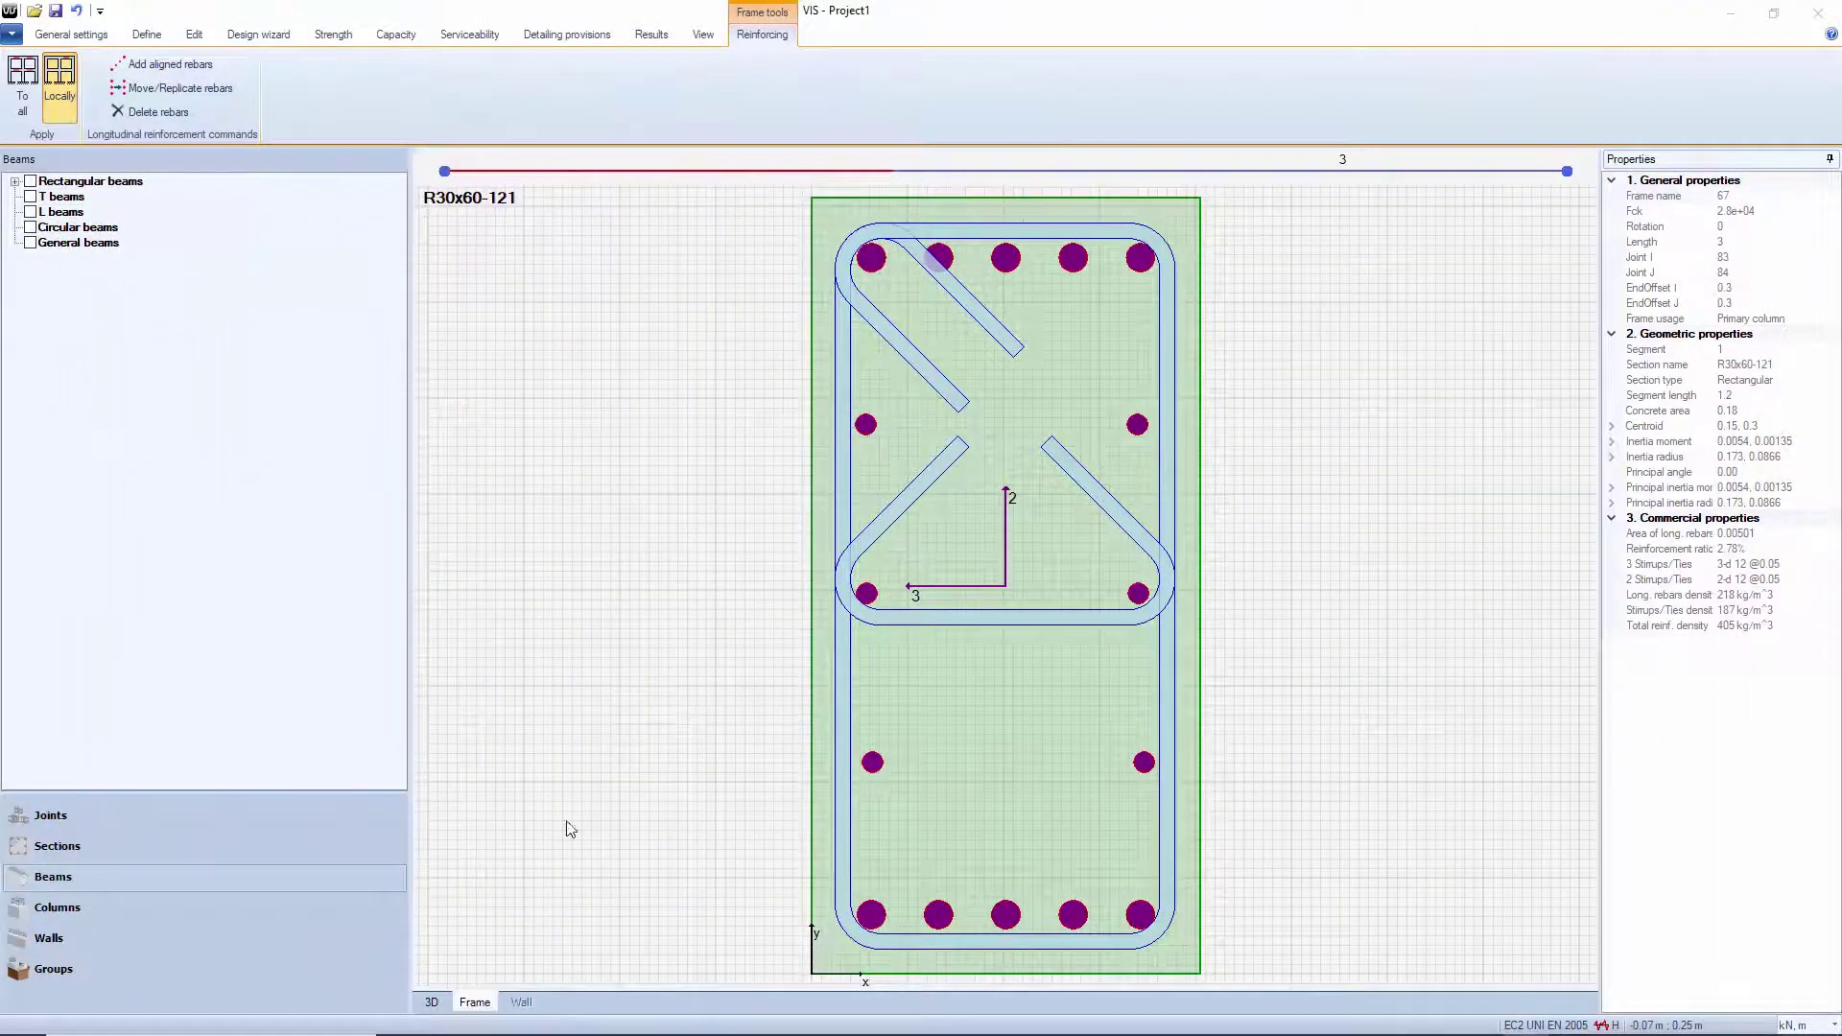
click(433, 1002)
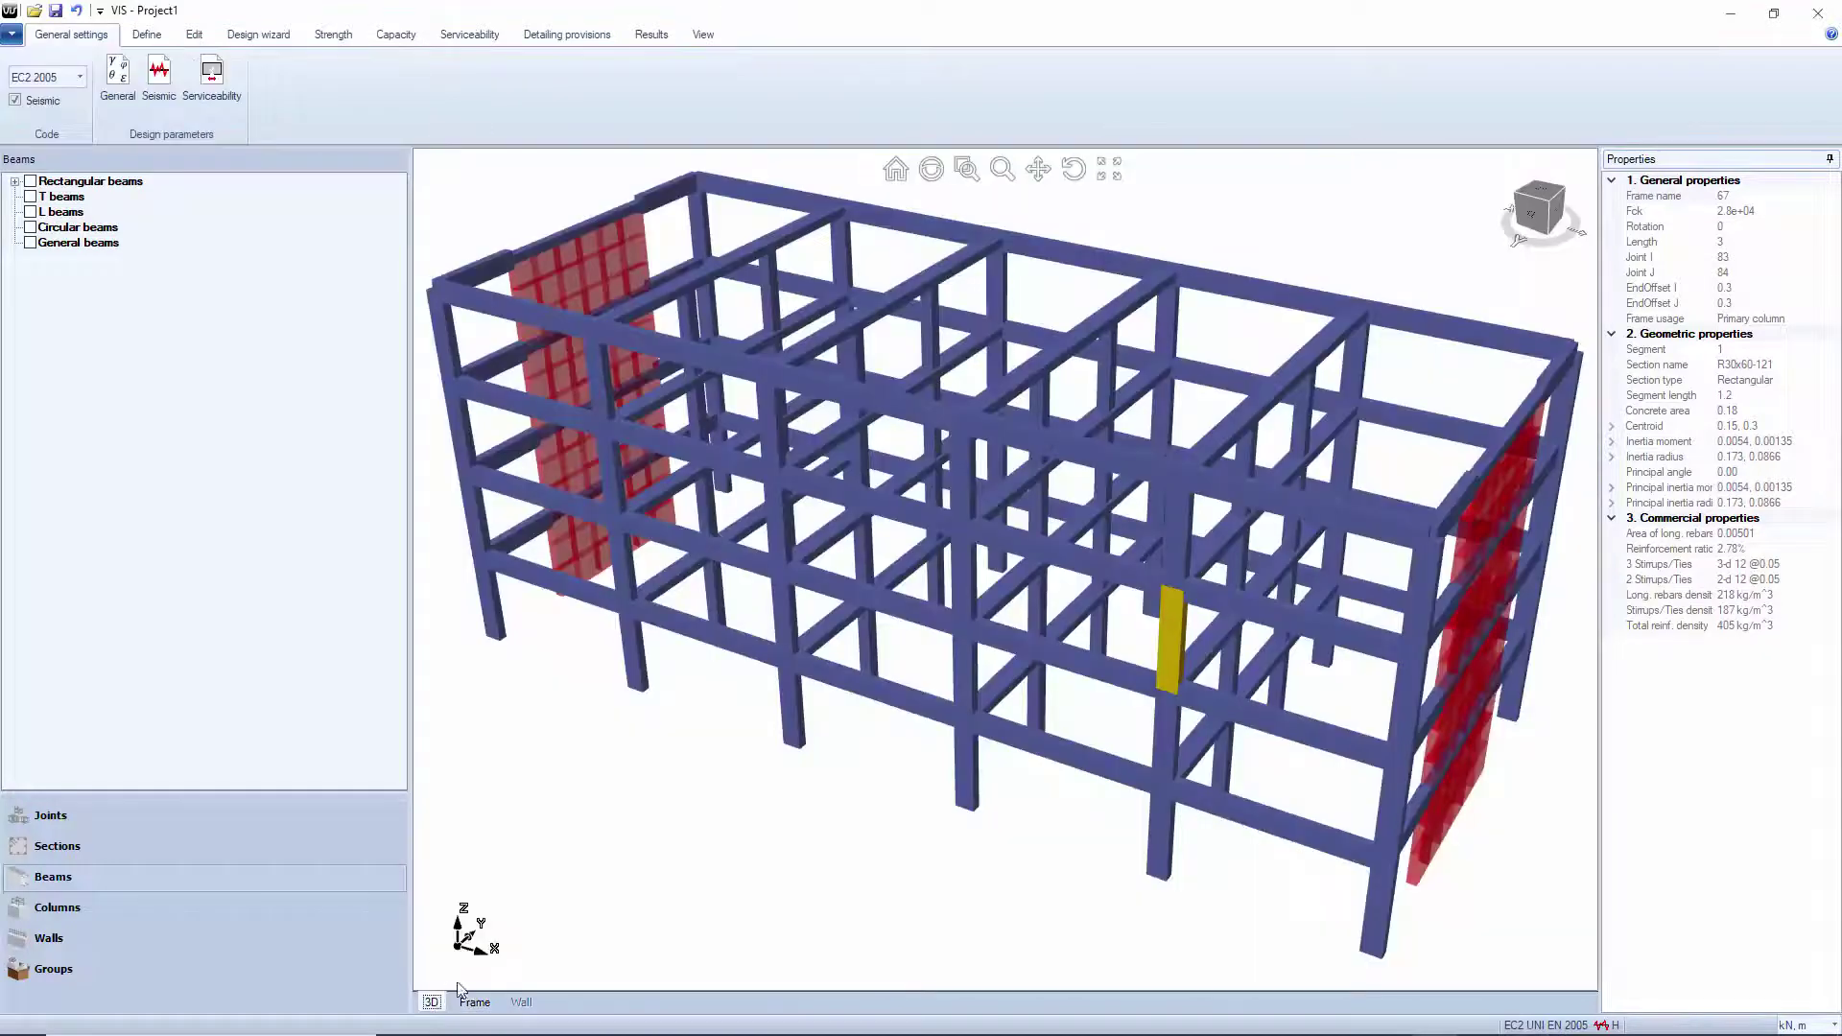
Select joint 83 and run the frame PMM capacity check with the modified column reinforcement
click(1181, 676)
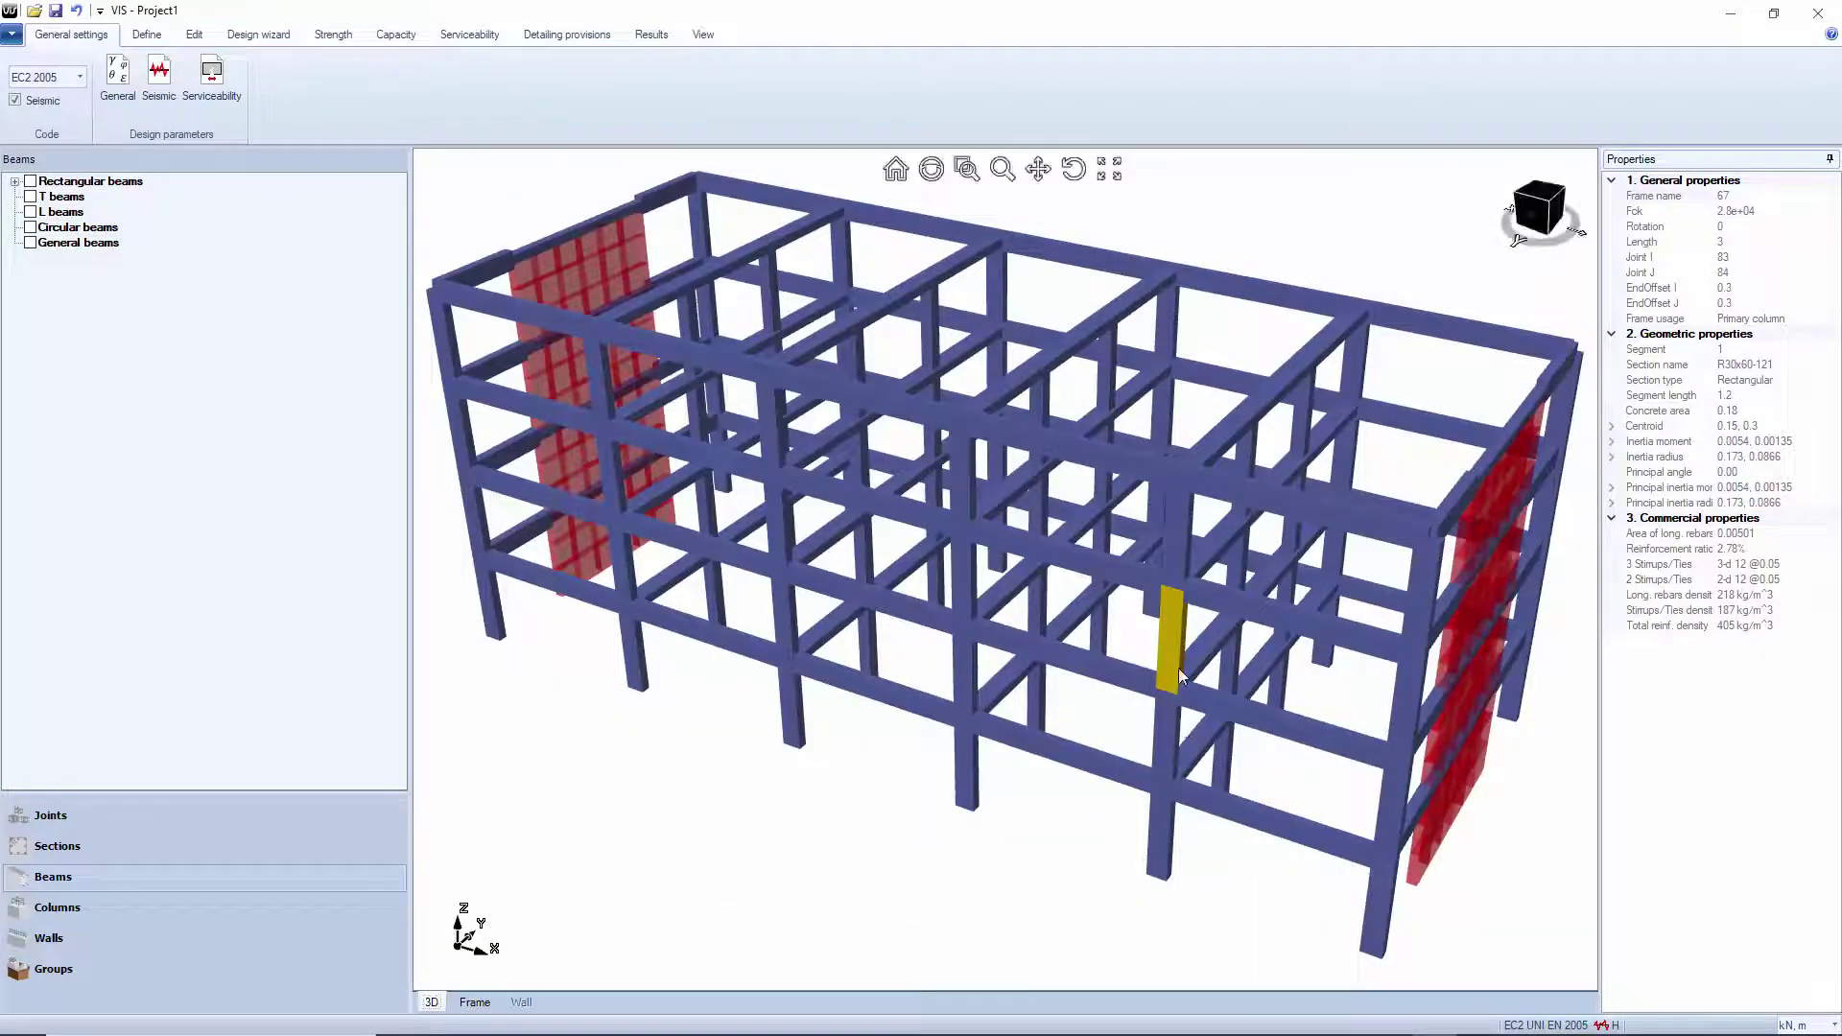
click(1154, 667)
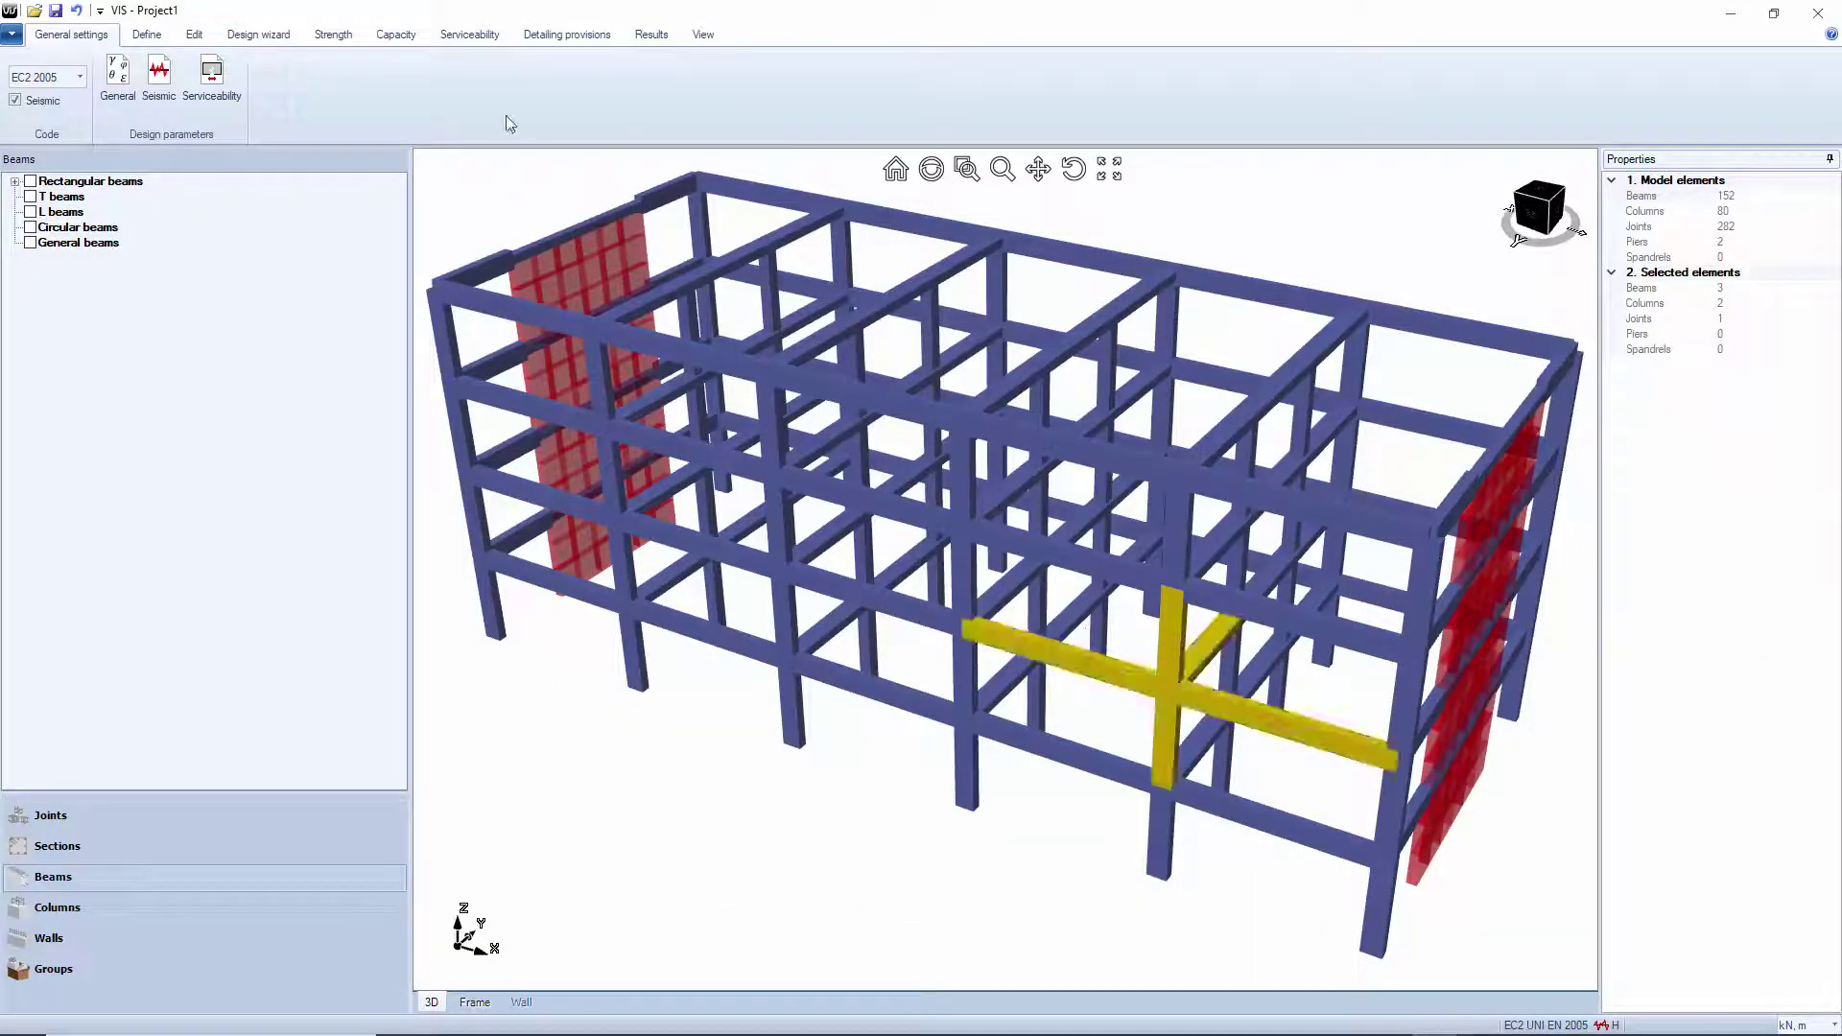
click(395, 35)
click(322, 85)
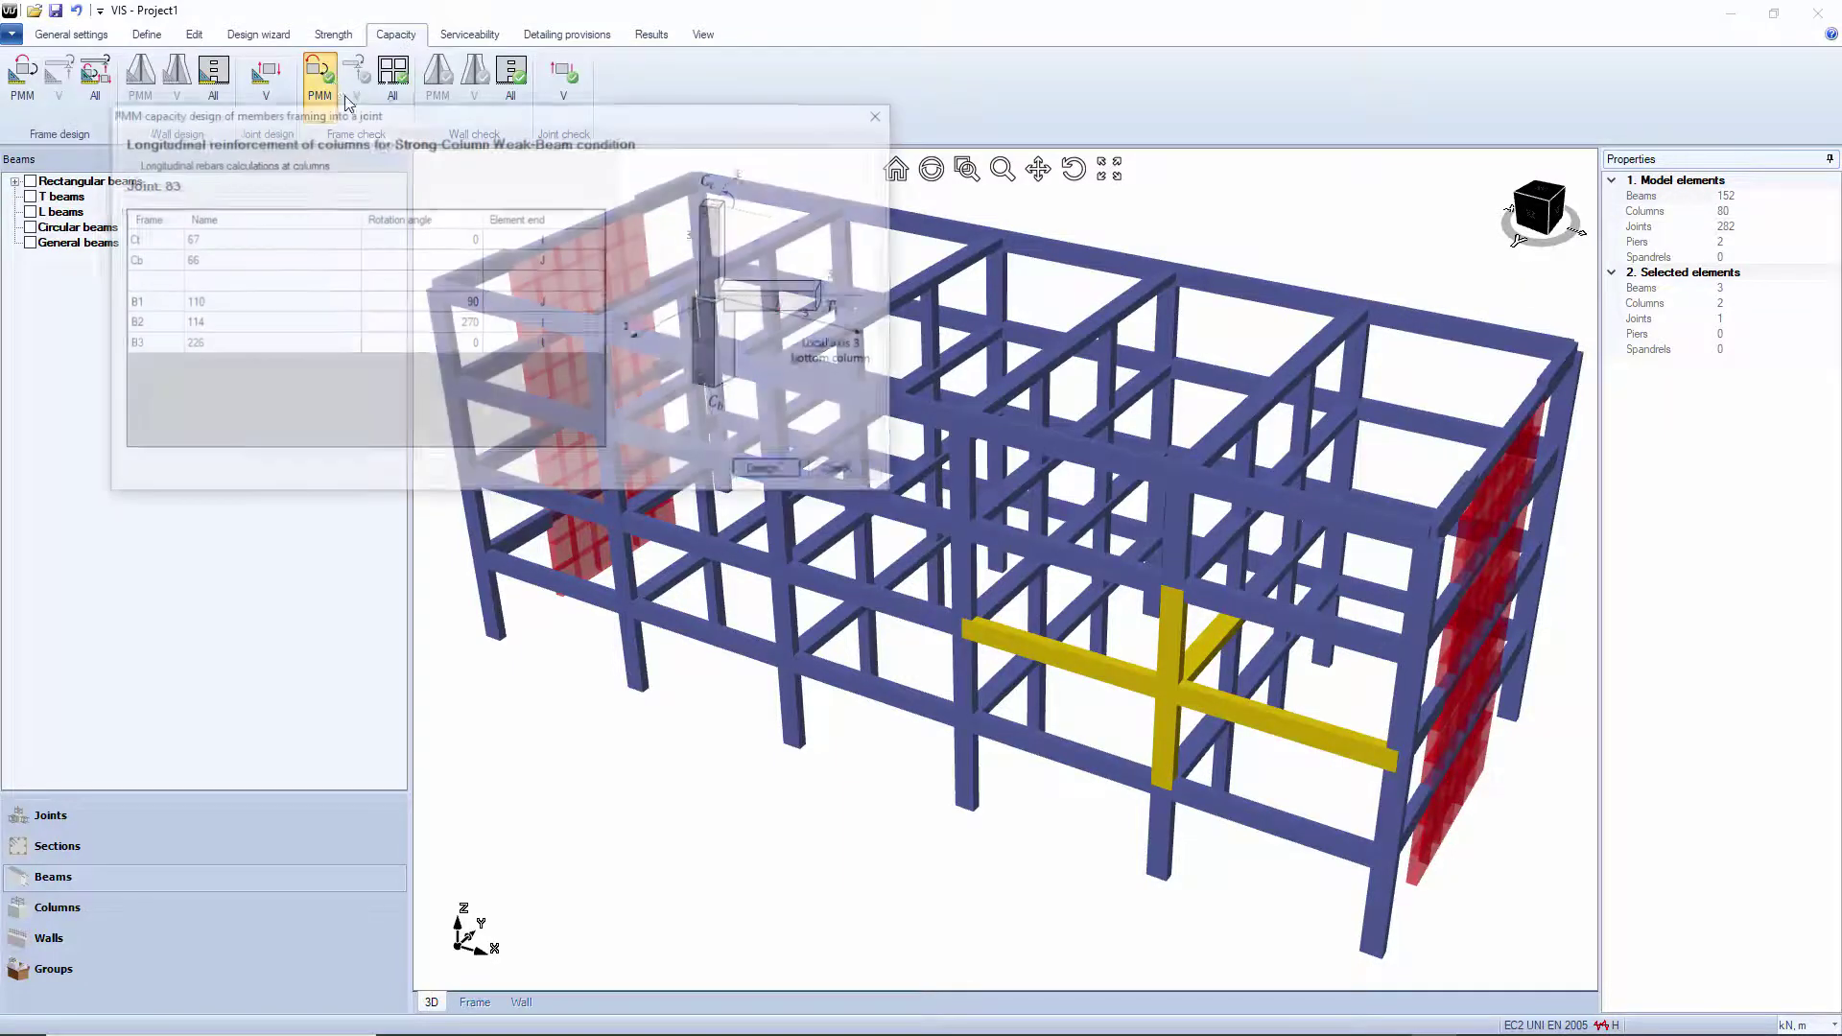
click(802, 471)
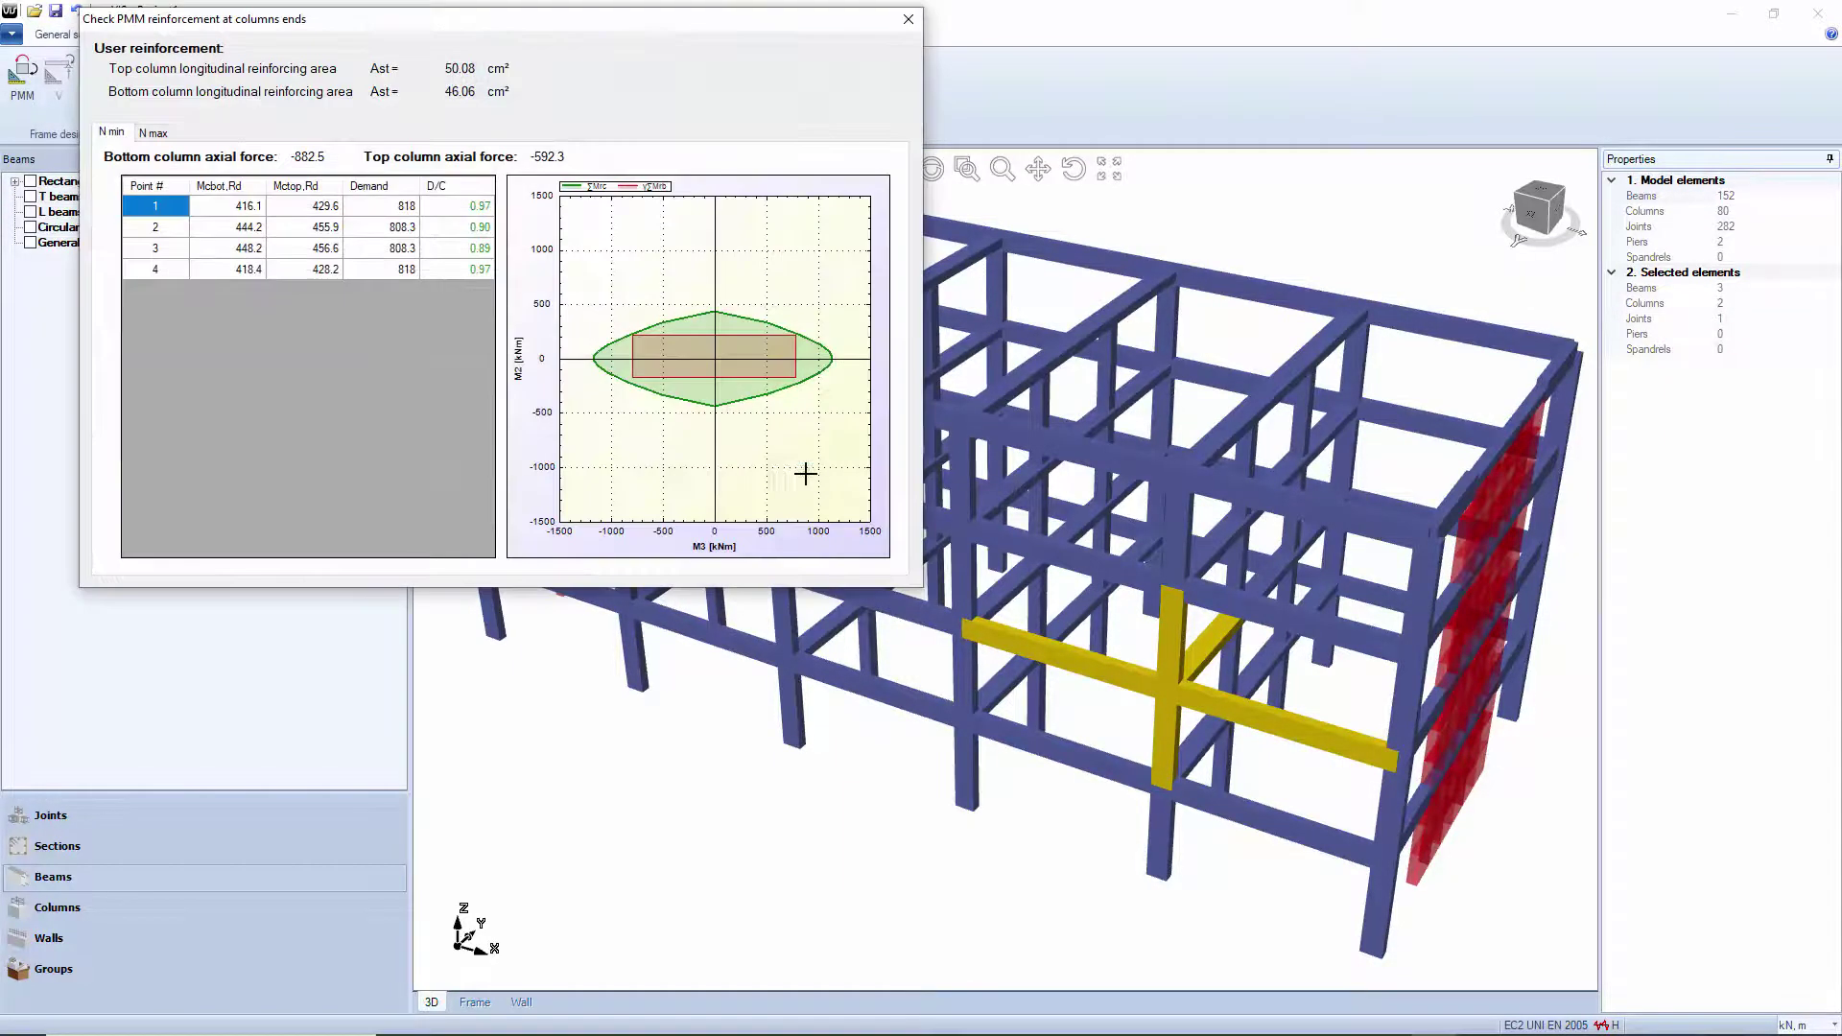